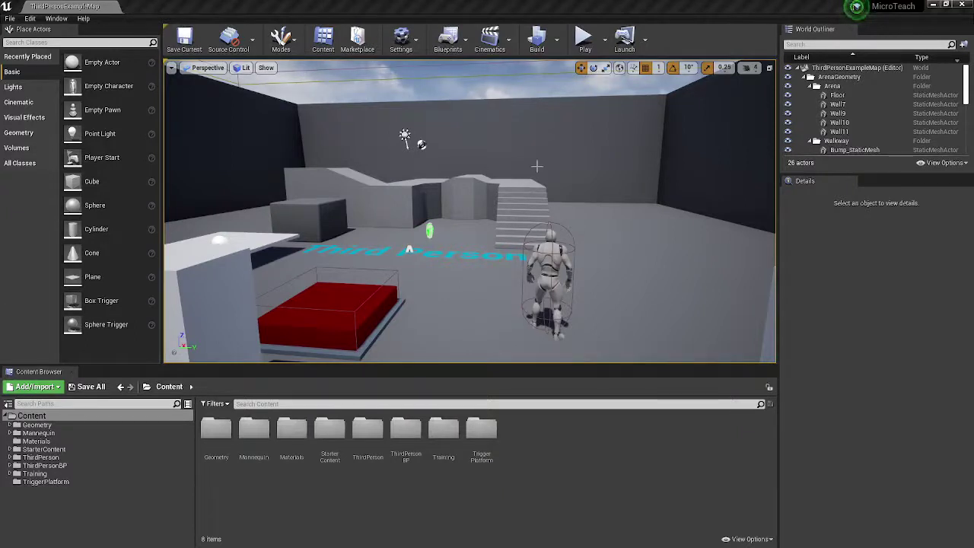
Step: Play-test the level, running the character around and onto the red pressure plate and near the white platforms, and stop the session
click(584, 38)
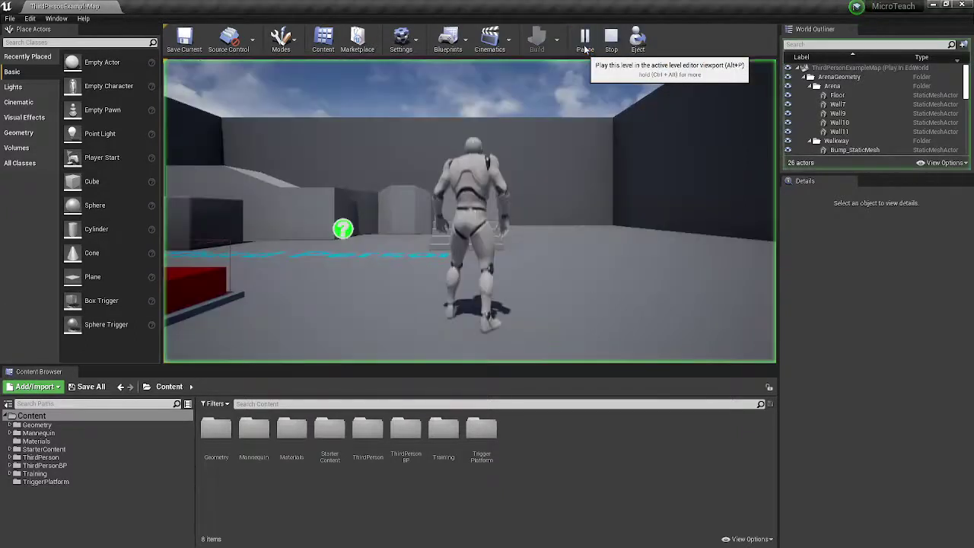
click(612, 91)
key(w)
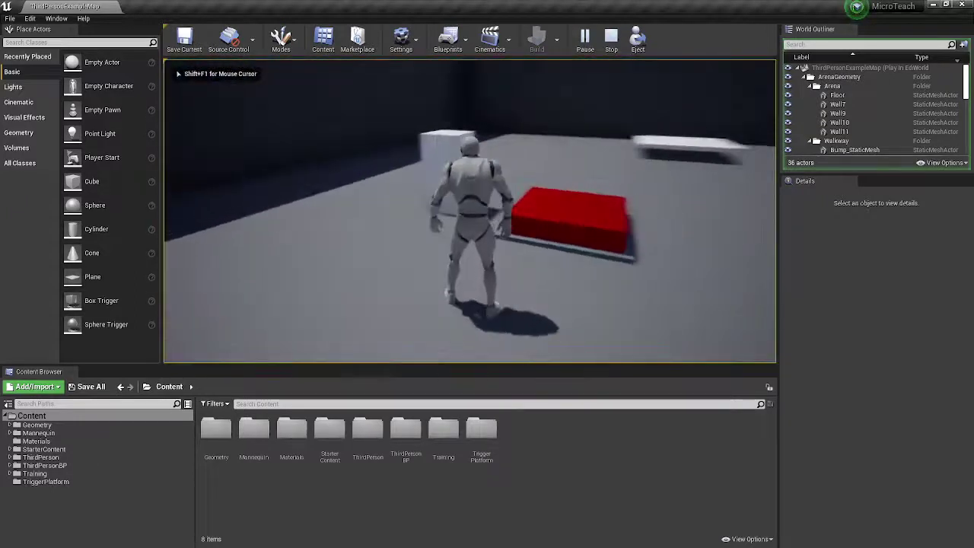
key(w)
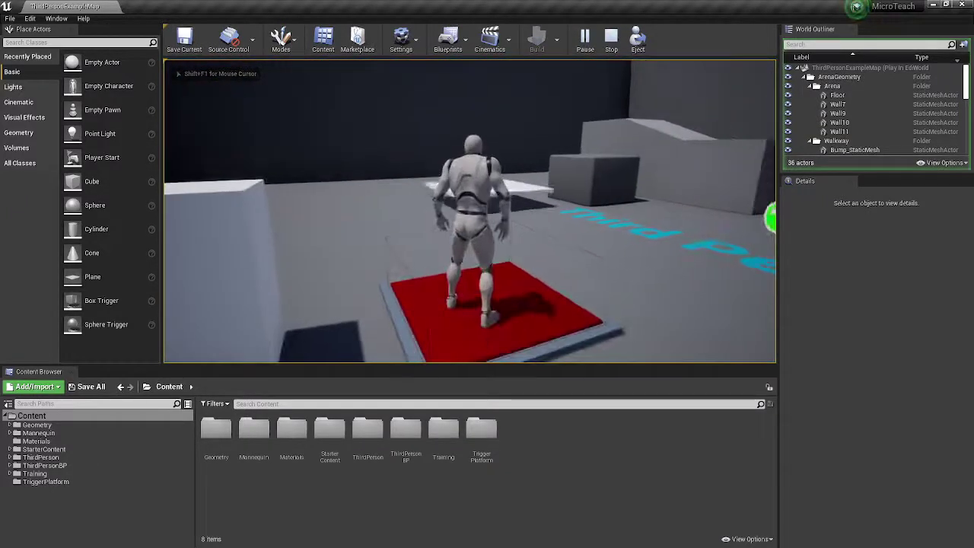
key(s)
key(w)
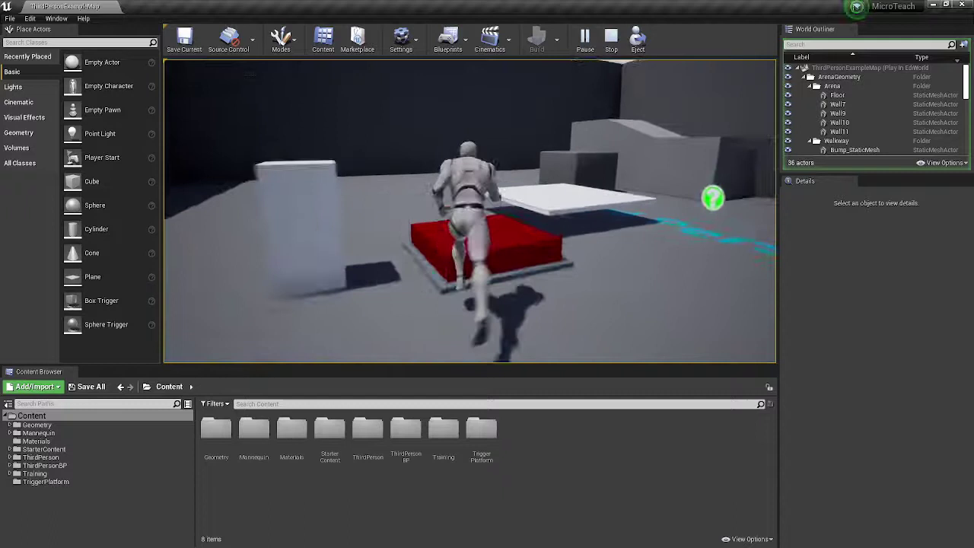
key(s)
key(w)
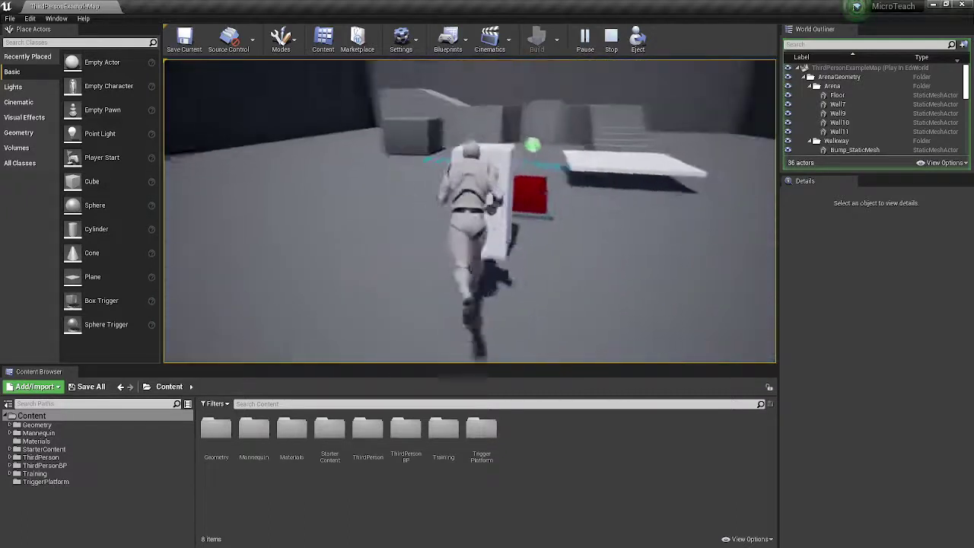
key(s)
key(d)
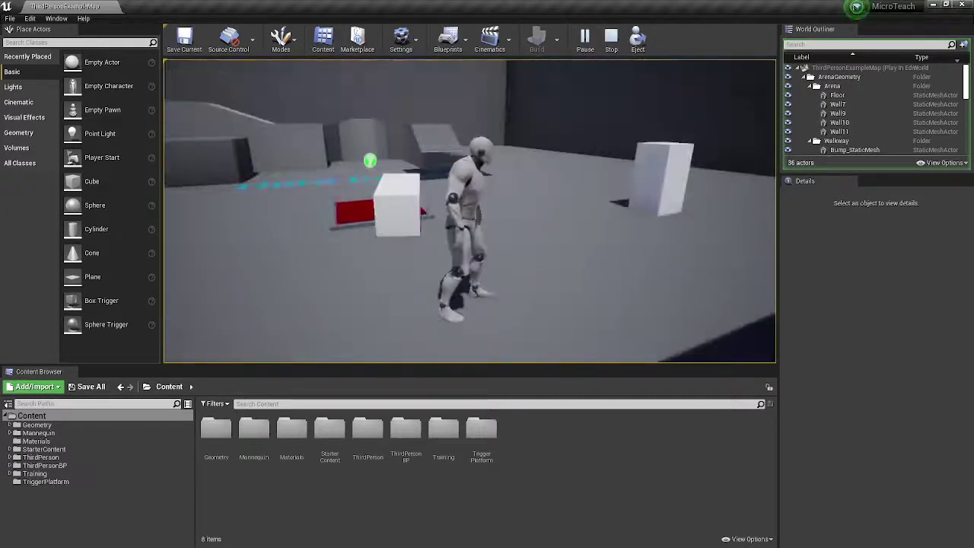
key(w)
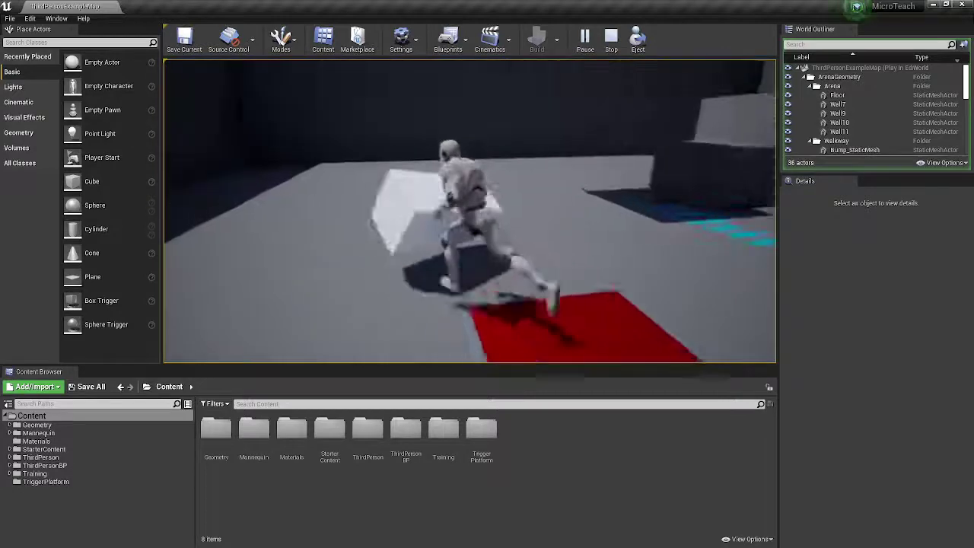
key(d)
key(w)
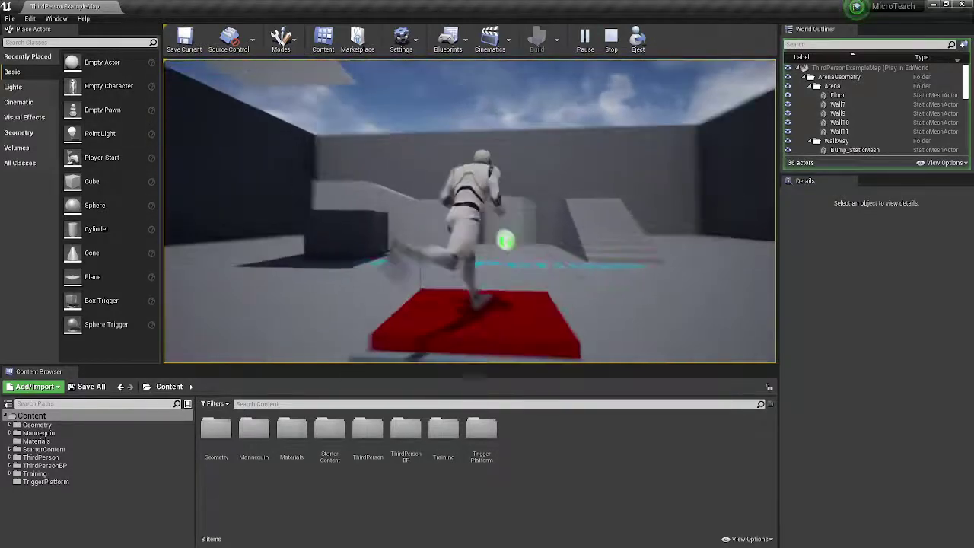
key(w)
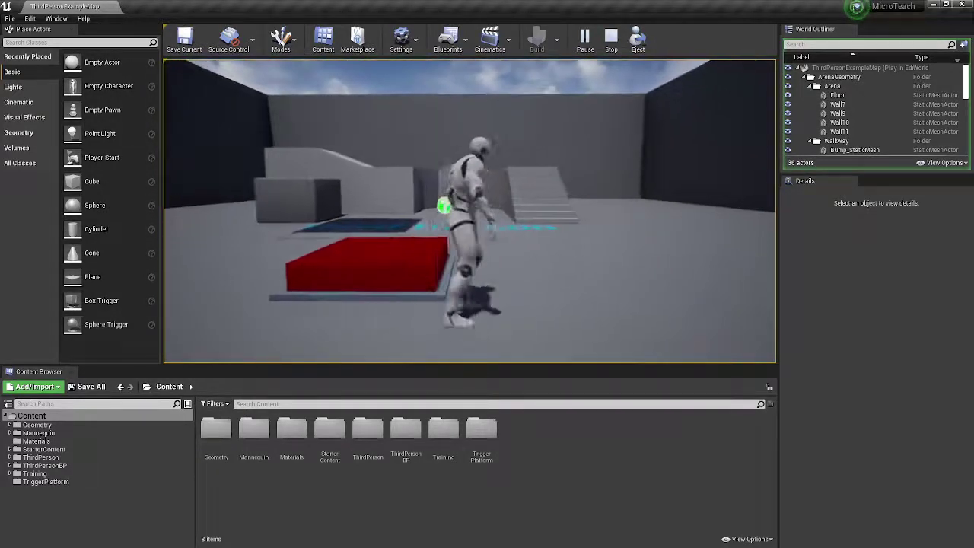
key(w)
key(s)
key(shift+F1)
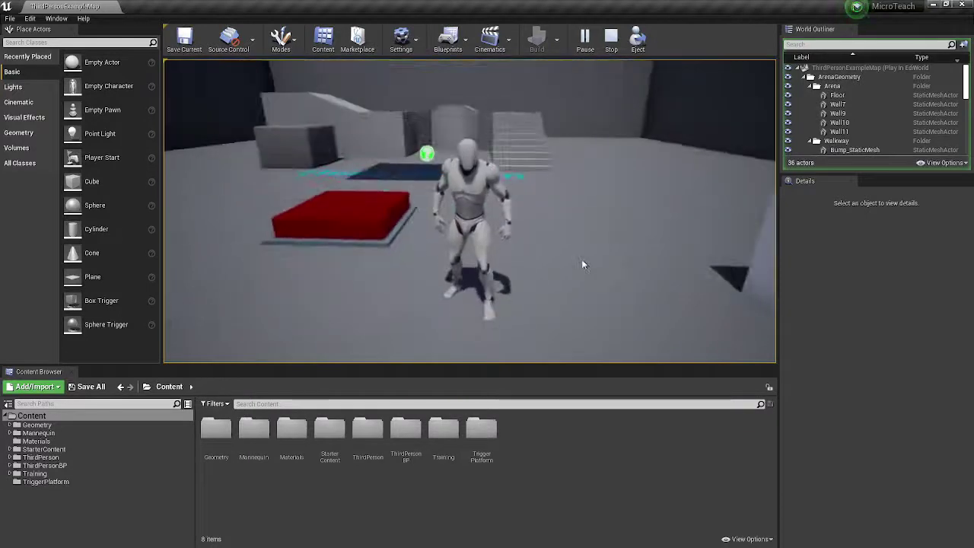
key(Escape)
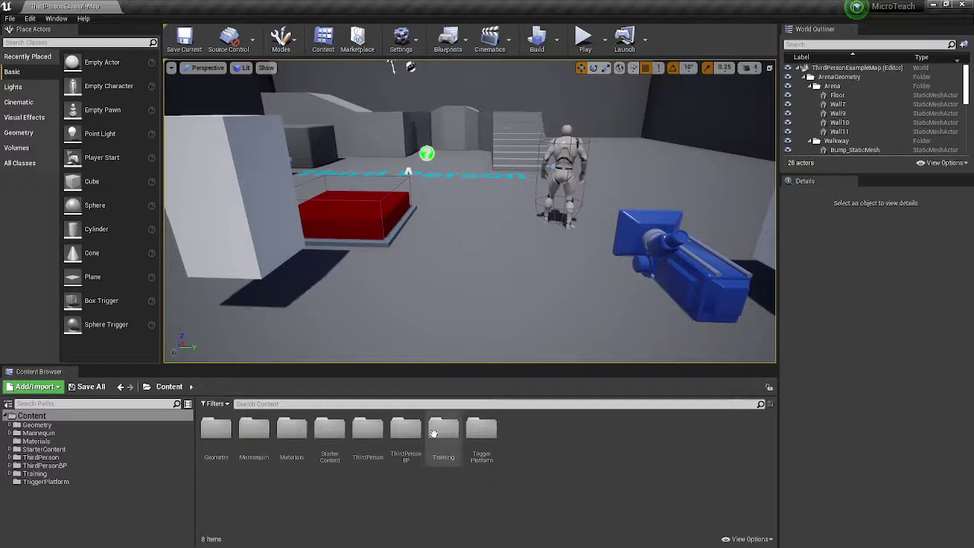
Step: Create an Actor Blueprint class named BP_MovingPlatform in the TriggerPlatform folder
click(482, 431)
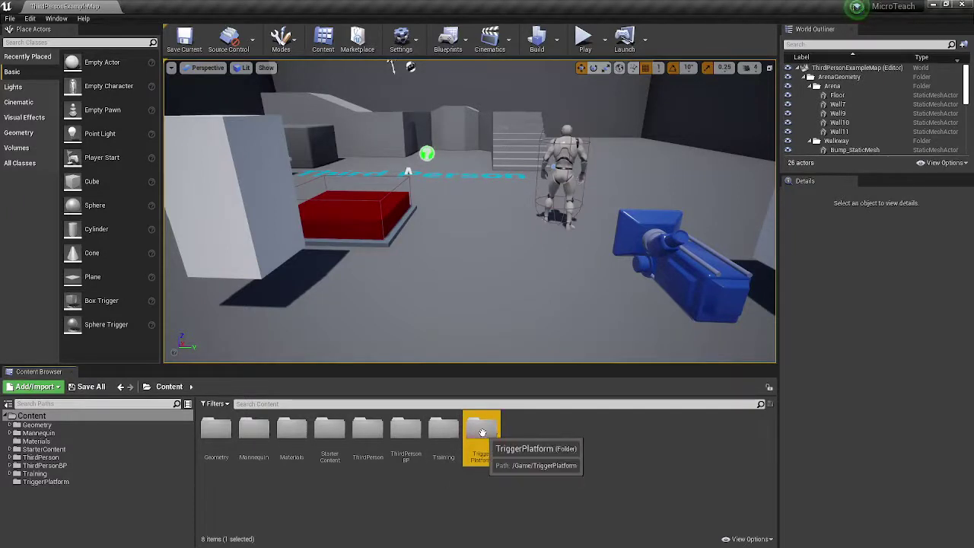
double_click(481, 431)
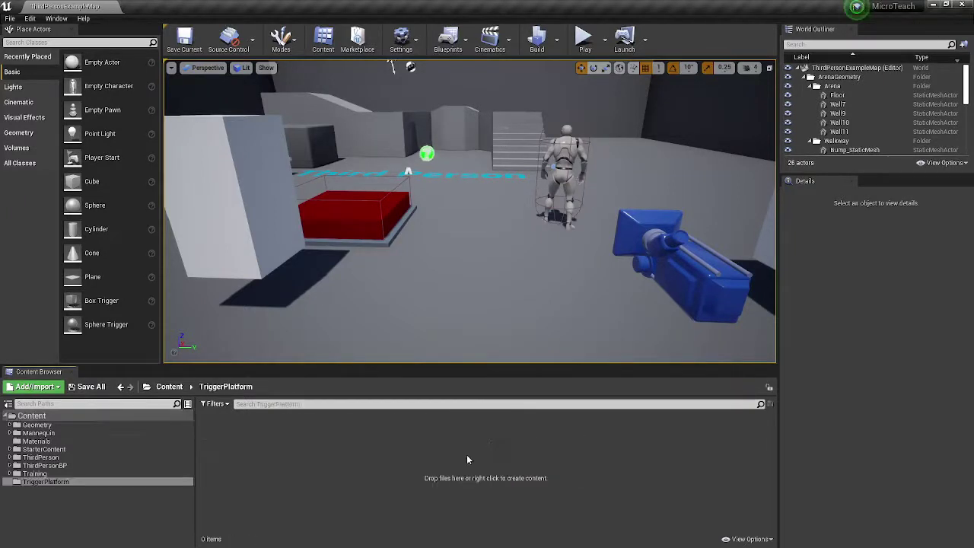
right_click(303, 453)
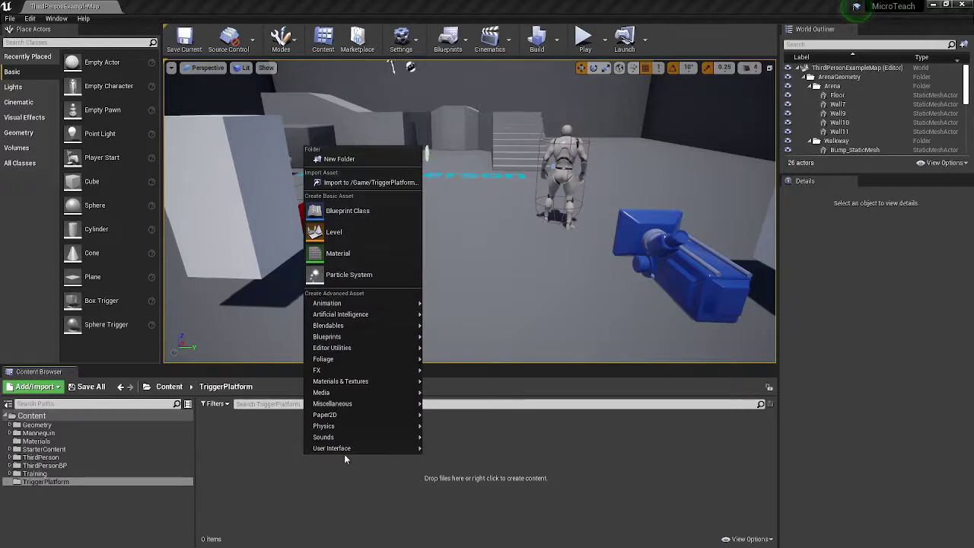
click(366, 211)
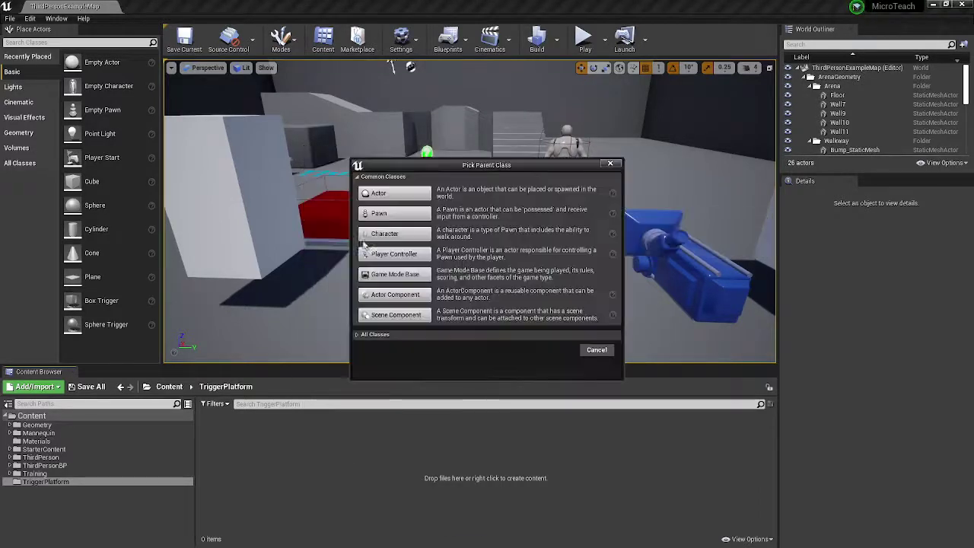
click(373, 193)
text(B)
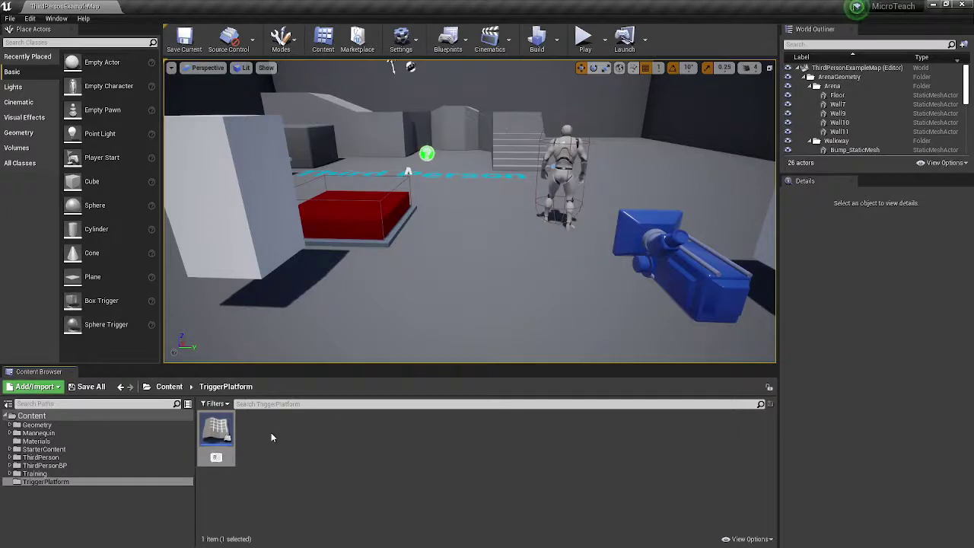
text(P_MovingPlatf)
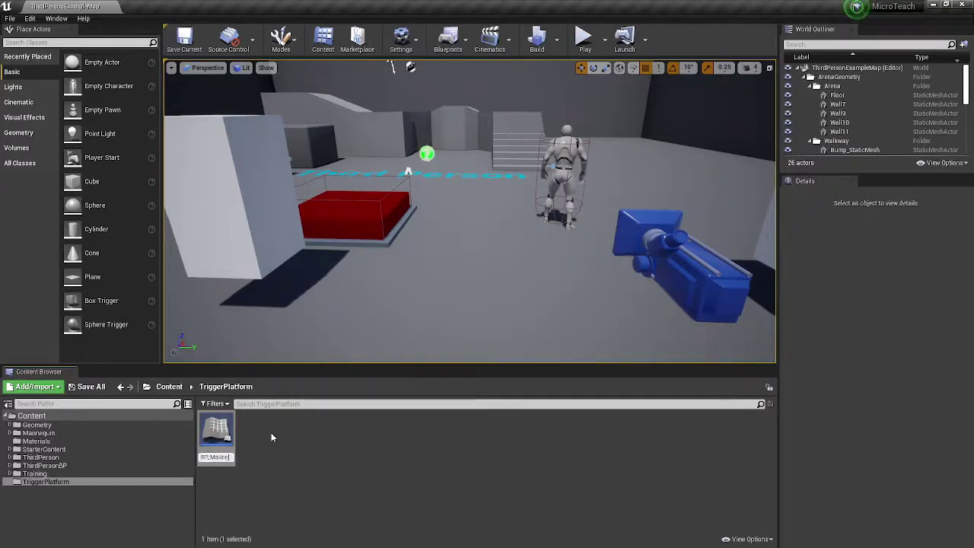
text(orm)
key(Return)
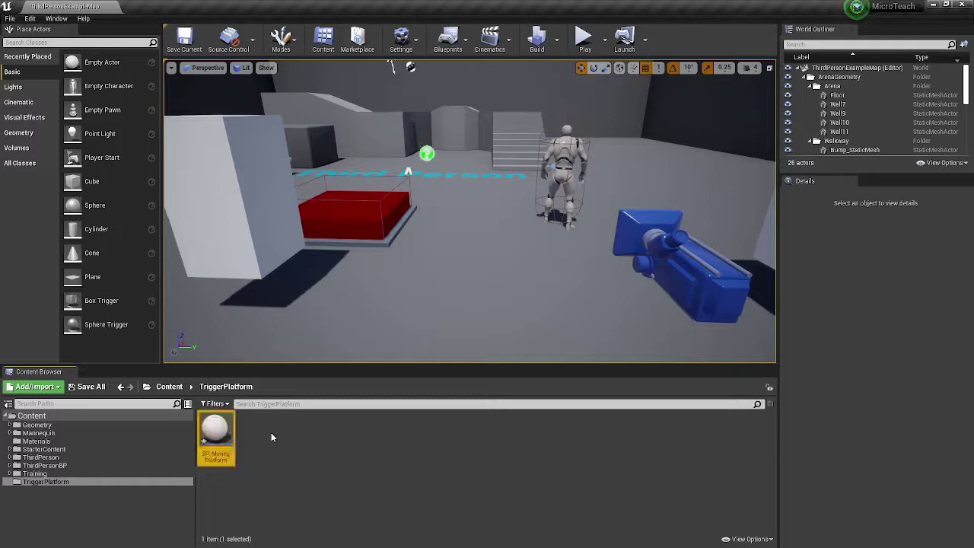
Step: Create a second Blueprint class named BP_PressurePlate in the TriggerPlatform folder
right_click(309, 449)
click(354, 204)
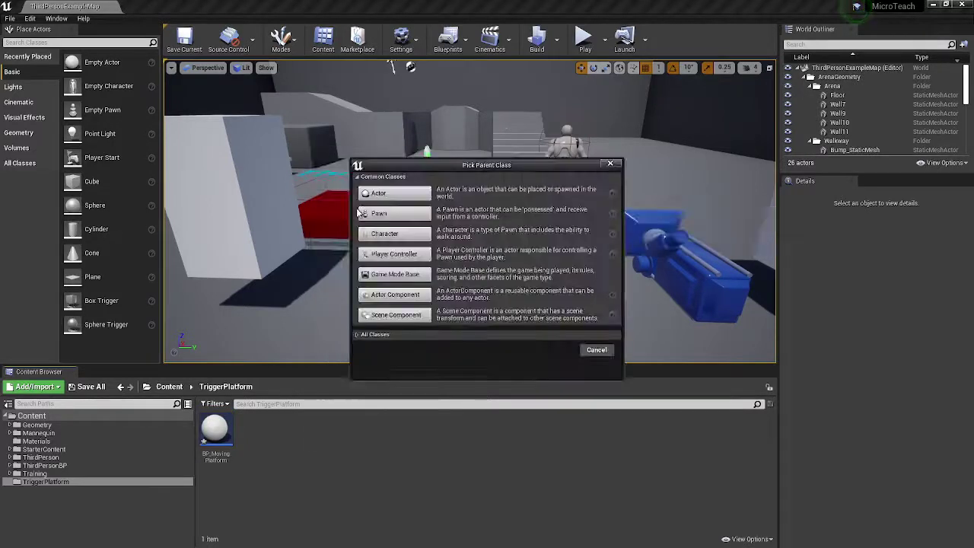
click(358, 209)
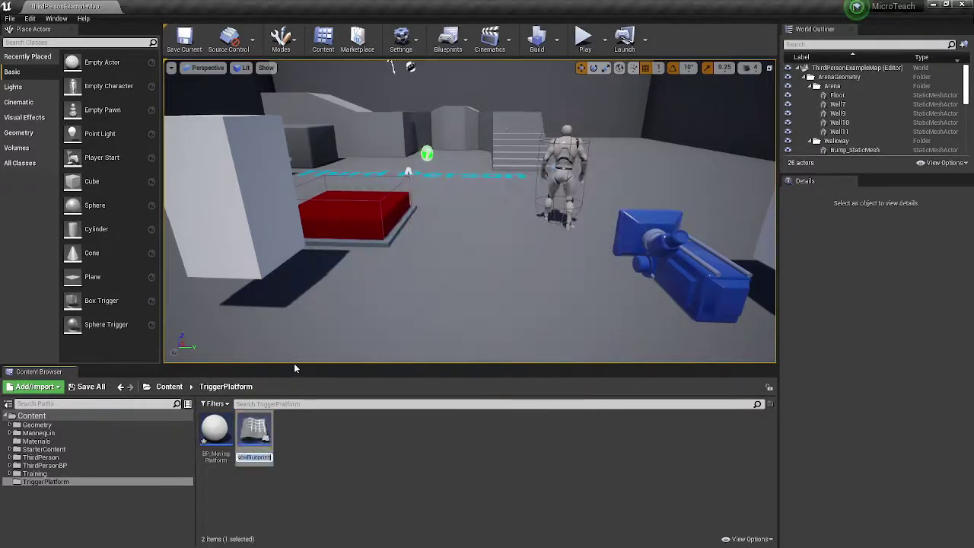
text(BP_Trigg)
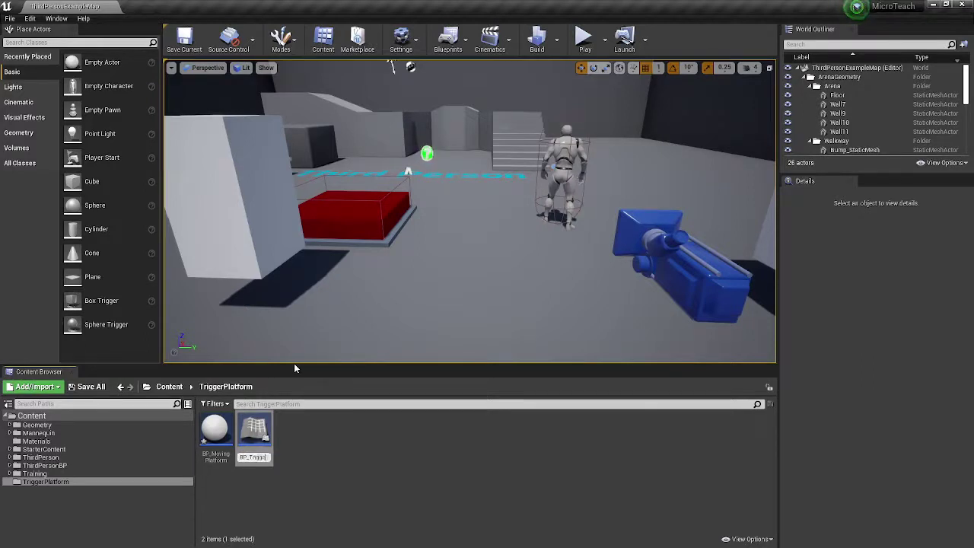
key(BackSpace)
key(BackSpace)
key(BackSpace)
key(BackSpace)
key(BackSpace)
text(Pressure)
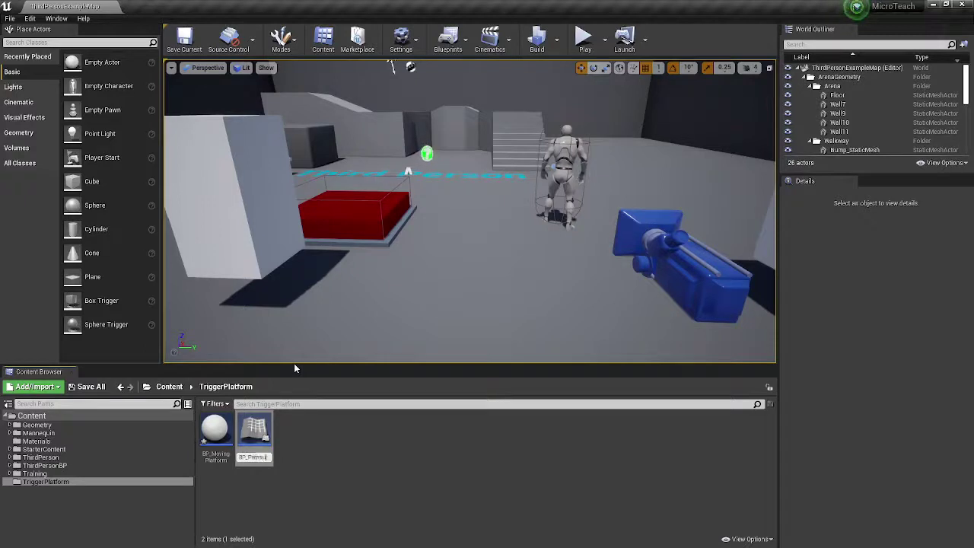
text(Plate)
key(Return)
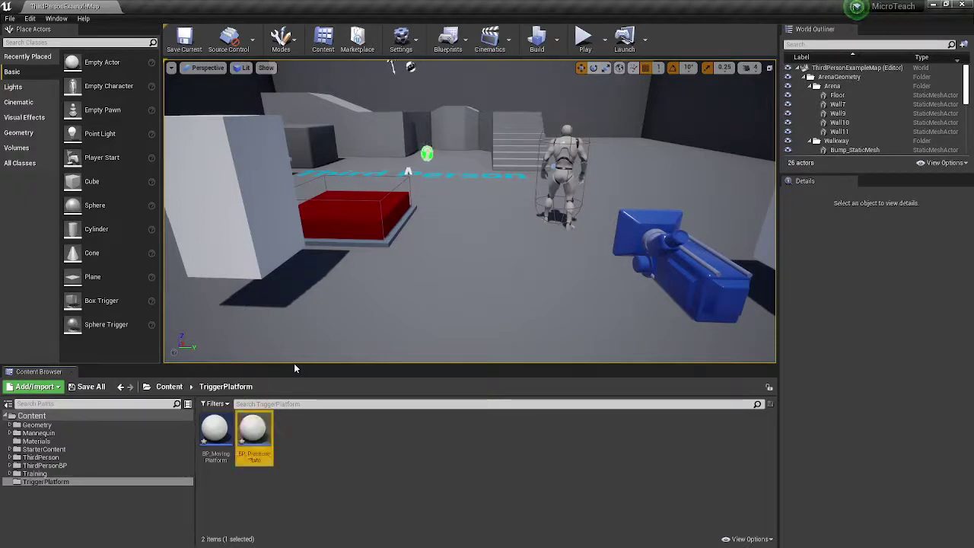
Step: Open the BP_MovingPlatform Blueprint and add a Cube component named Platform
double_click(217, 435)
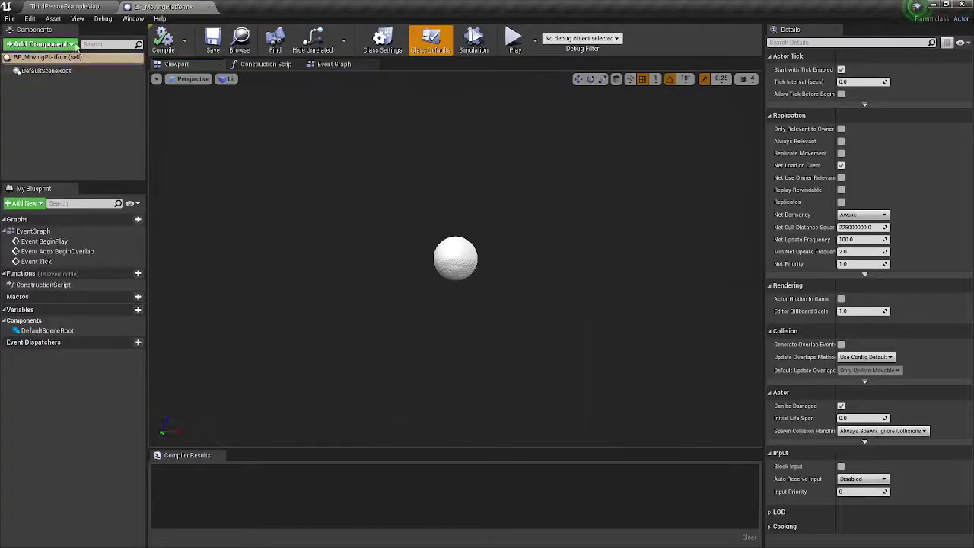
click(42, 43)
click(40, 210)
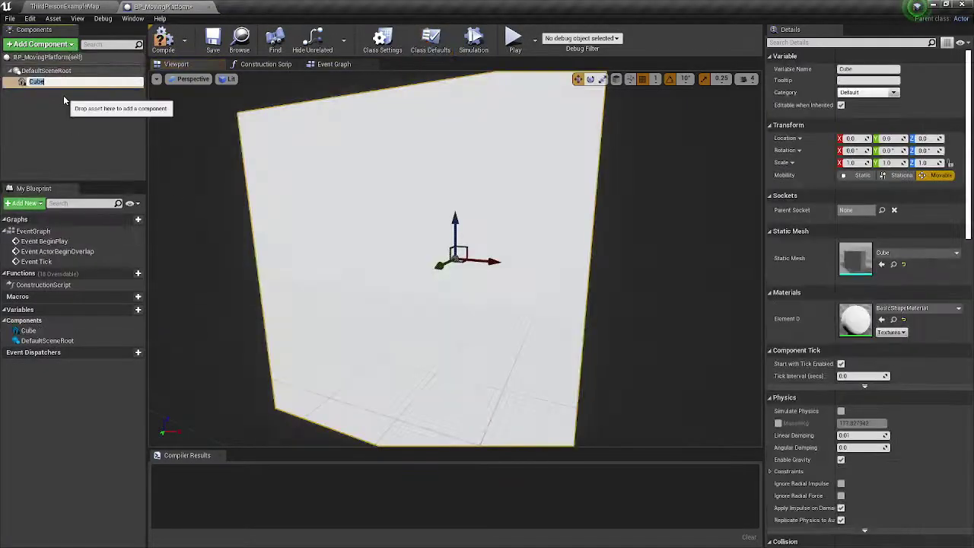
text(Platform)
key(Return)
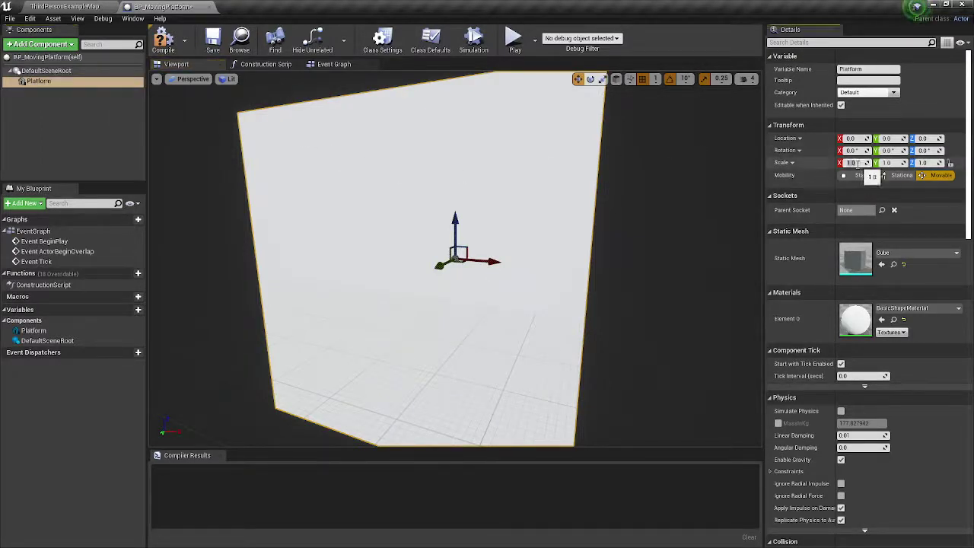
Step: Scale the Platform component to 2.0, 2.0, 0.1 in X, Y, Z and raise it to a Z location of 10
text(2)
key(Tab)
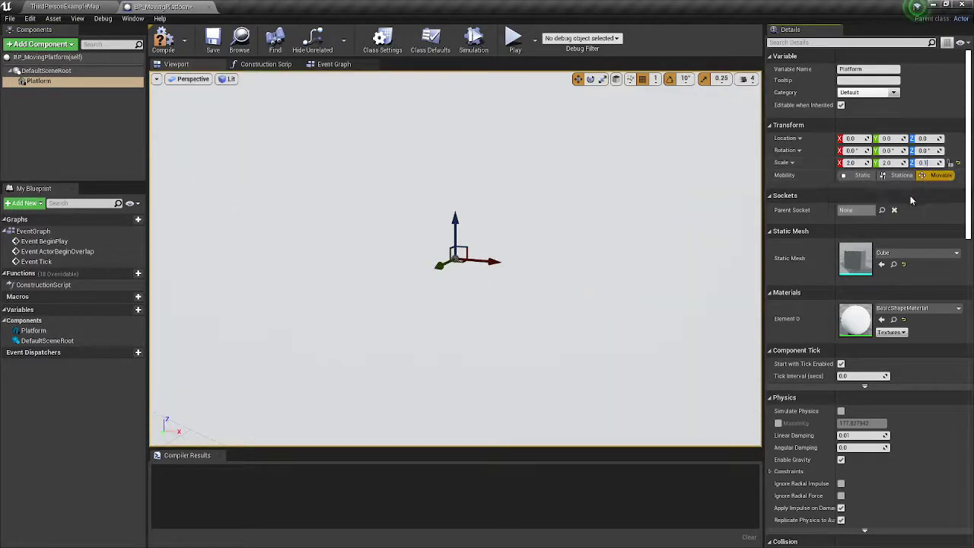
text(0.1)
key(Return)
drag(453, 223, 458, 200)
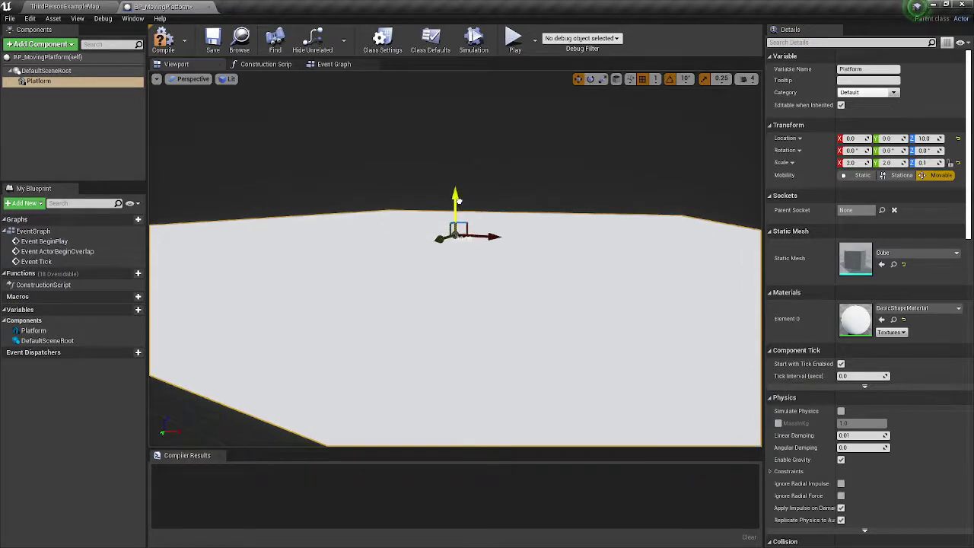
drag(544, 175, 543, 251)
middle_drag(543, 175, 632, 76)
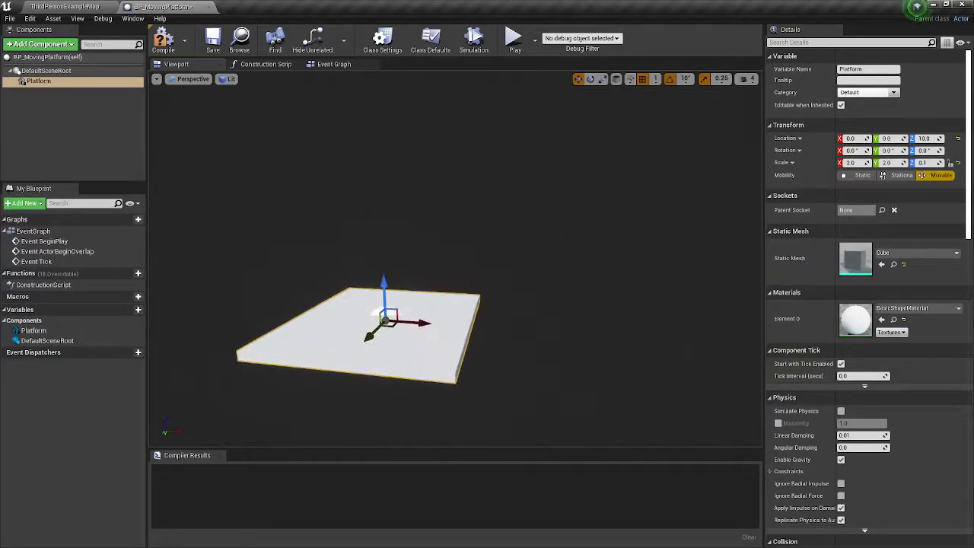
right_drag(539, 178, 501, 171)
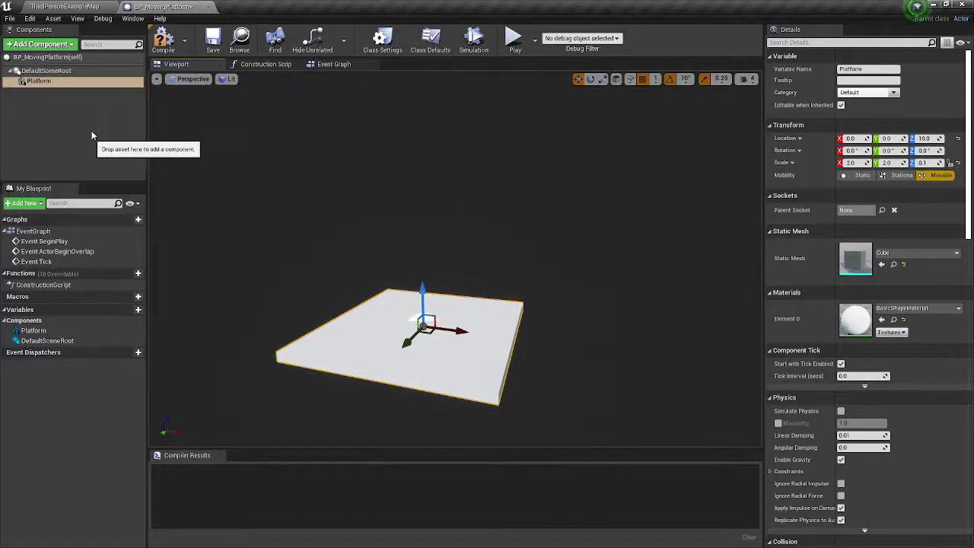
Step: Add an InterpToMovement component to the moving platform Blueprint and select it to show its control settings
click(68, 45)
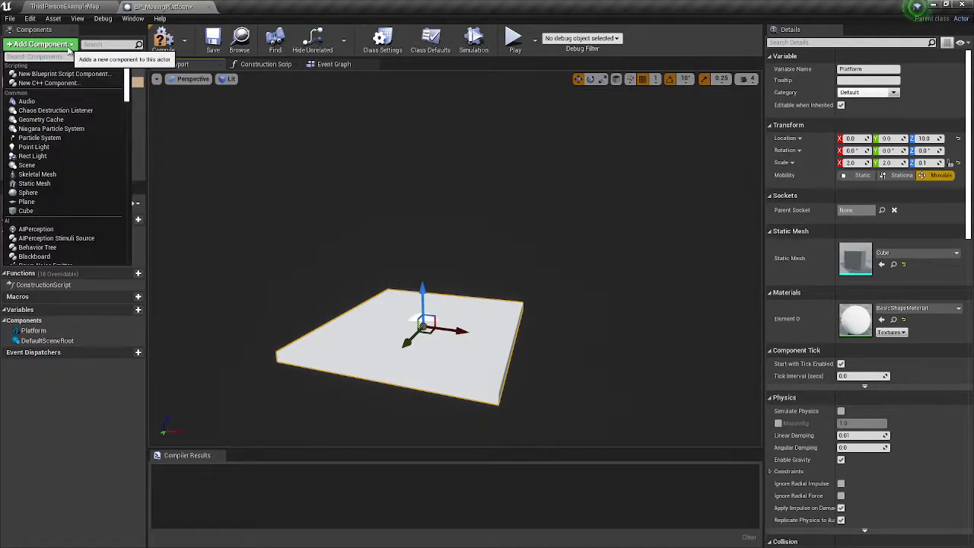
text(Inter)
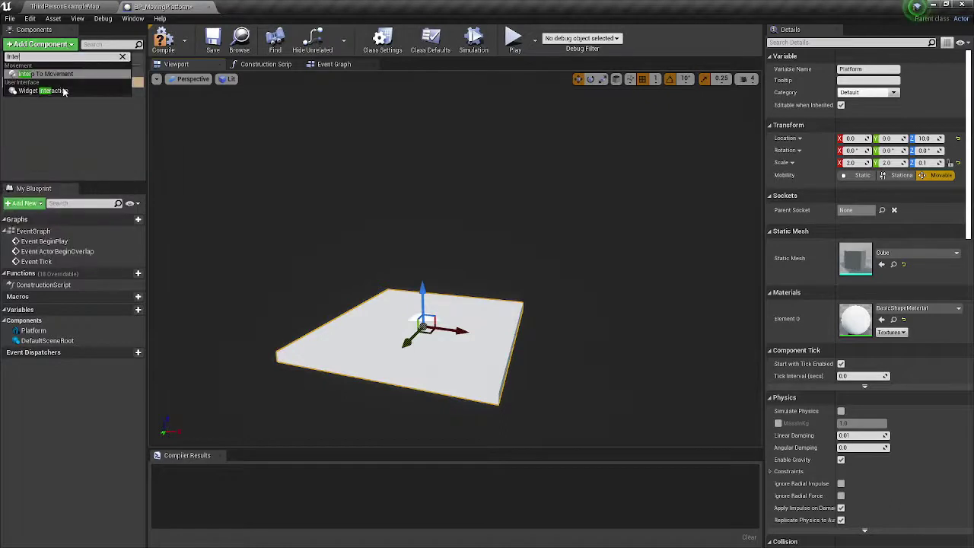
key(Return)
click(87, 122)
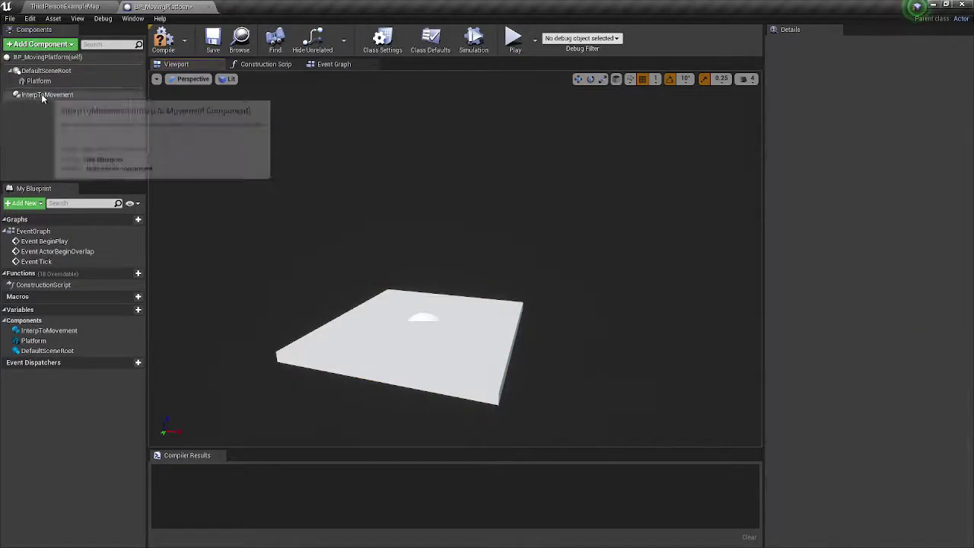
click(42, 95)
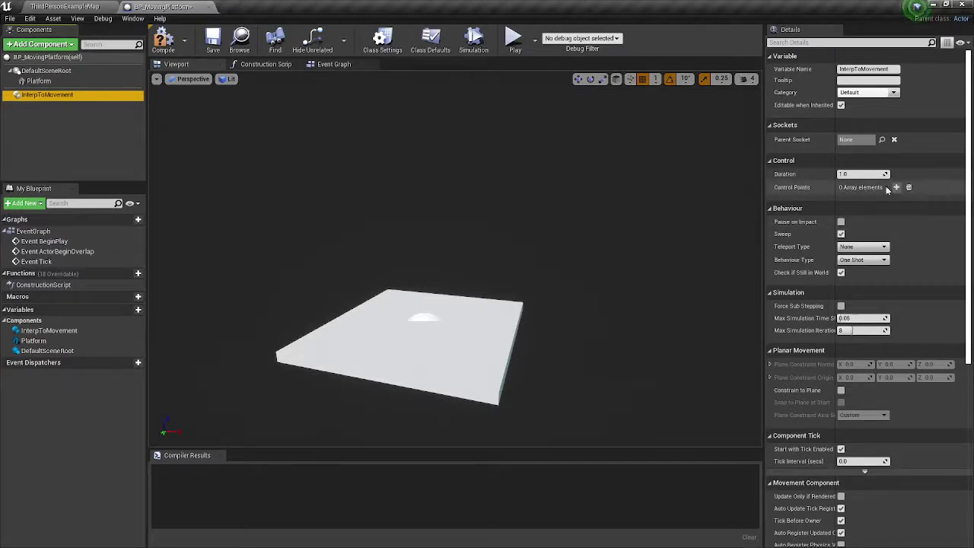
click(850, 174)
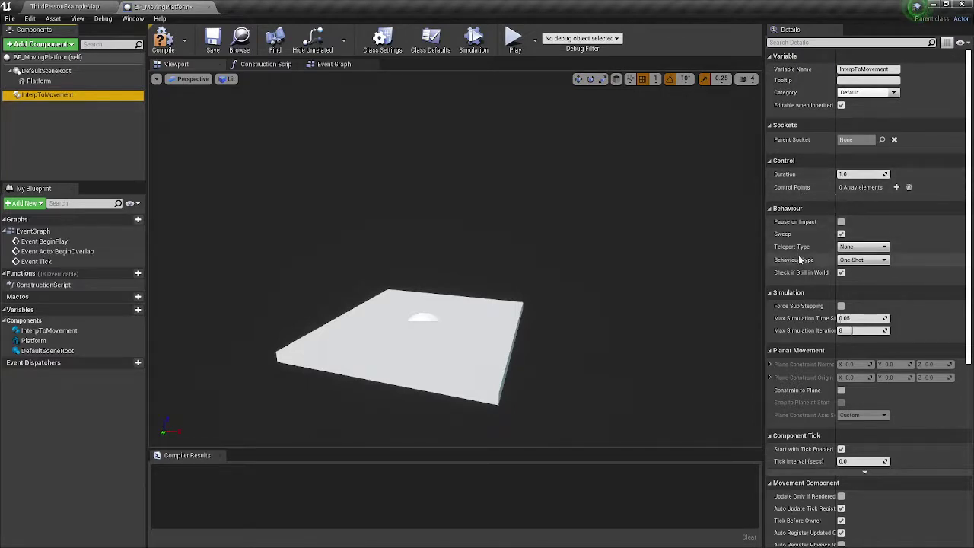
Step: Set the InterpToMovement component's behaviour type to Ping Pong
click(869, 260)
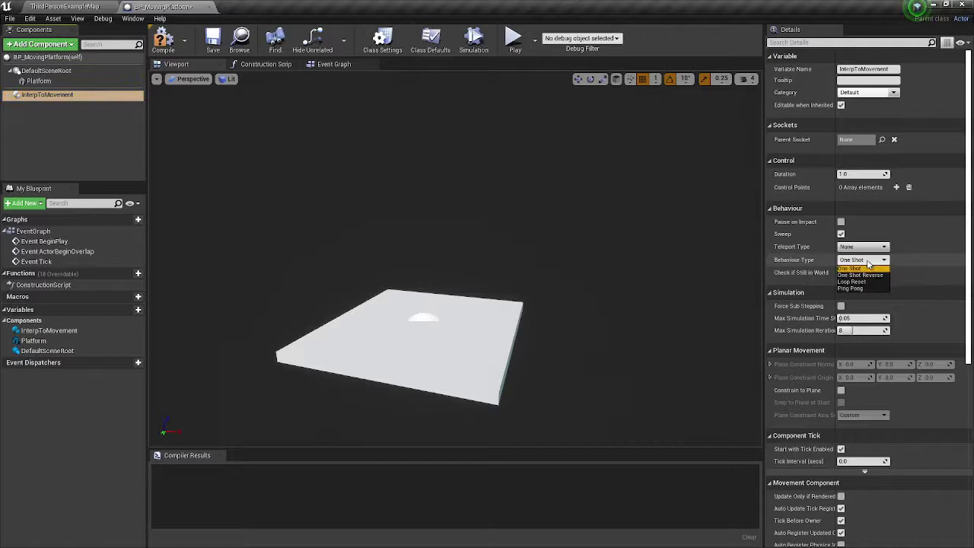
click(852, 292)
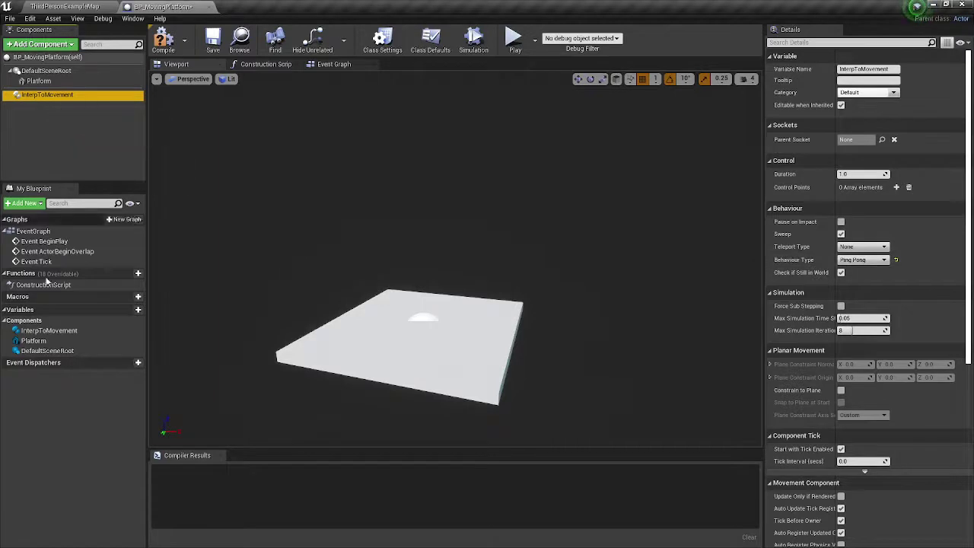
Step: Add a variable named WayPoints to the moving platform Blueprint and make it instance editable
click(122, 312)
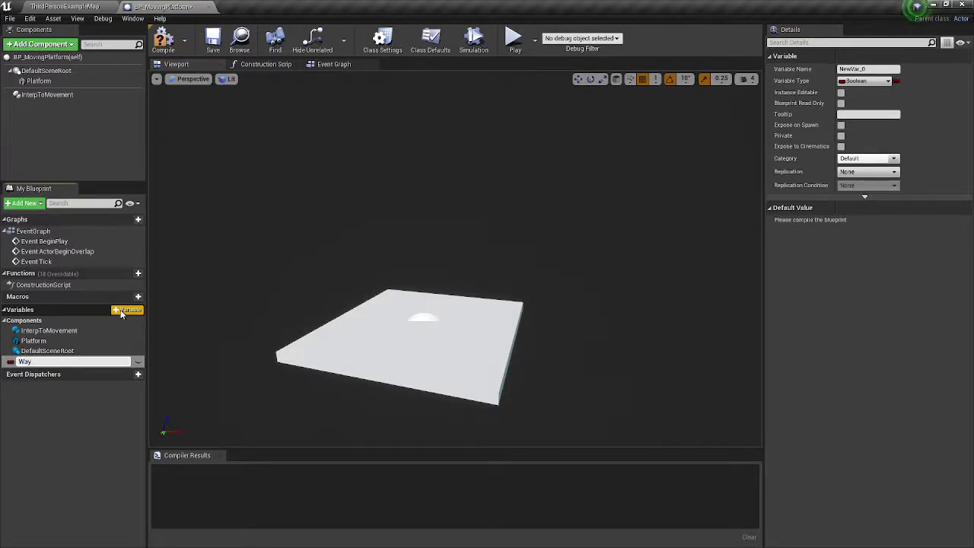
key(Return)
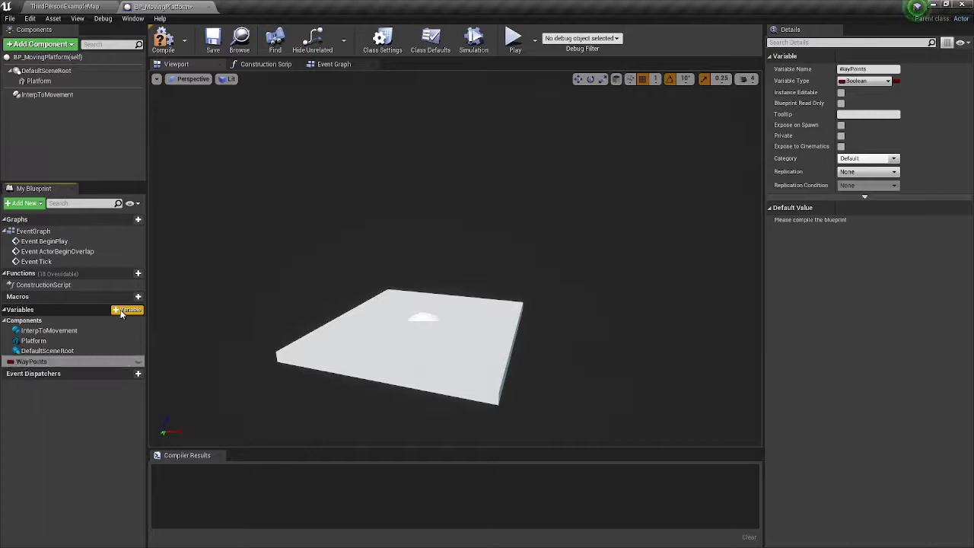
click(137, 362)
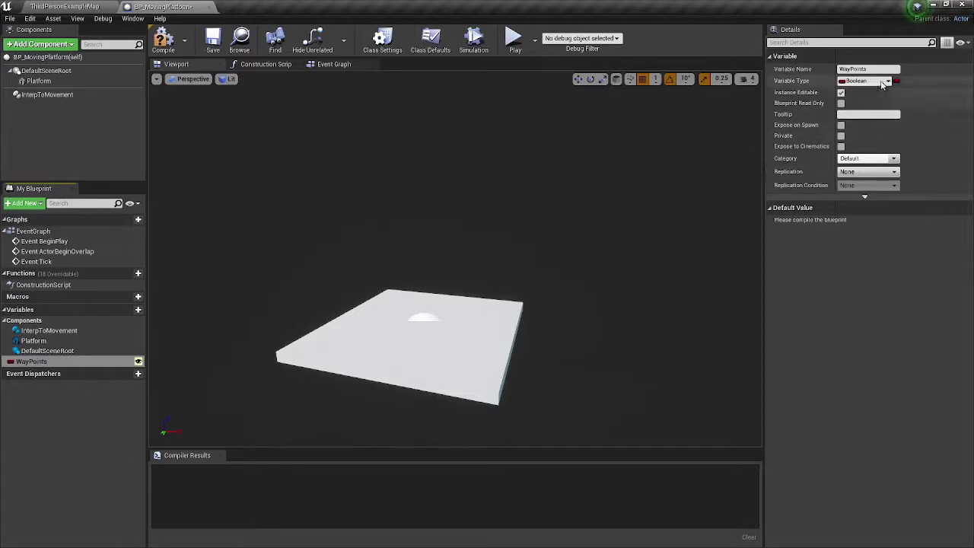
Step: Make WayPoints an array of type Interp Control Point, expose it on spawn, and compile the Blueprint
click(884, 82)
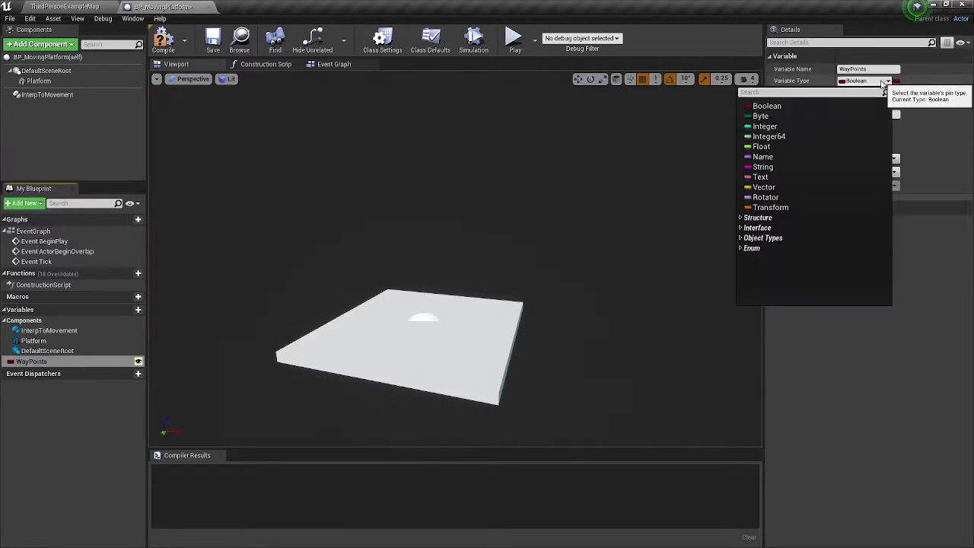
text(interp)
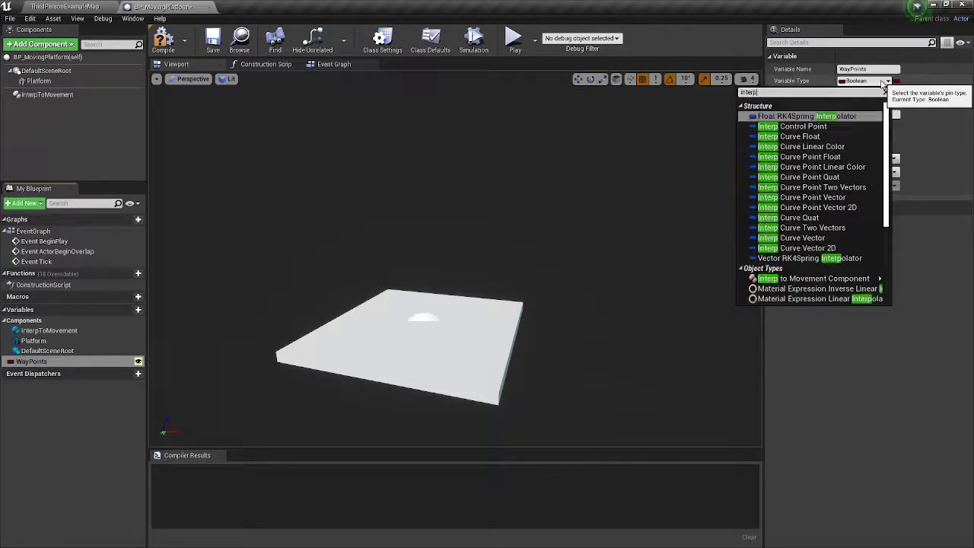
click(820, 126)
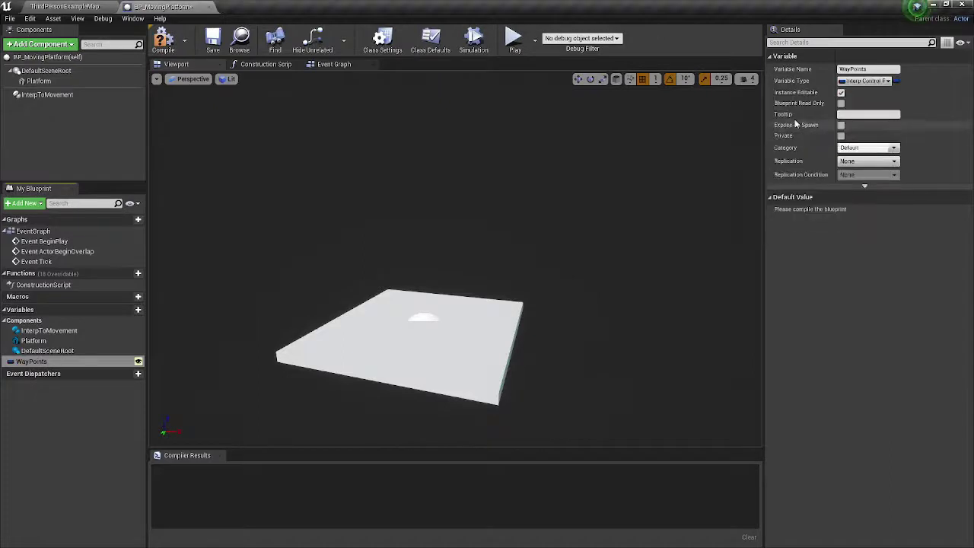
click(897, 81)
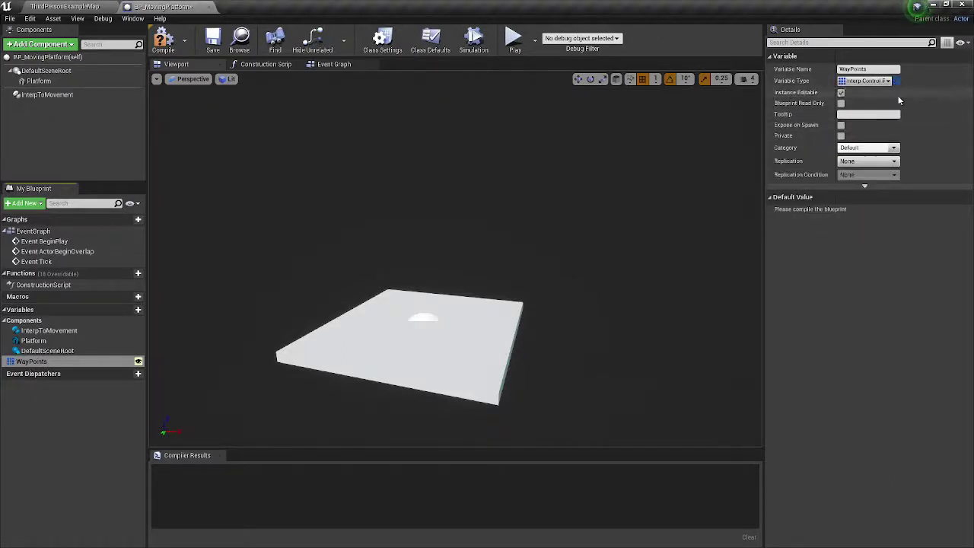
click(911, 100)
click(841, 125)
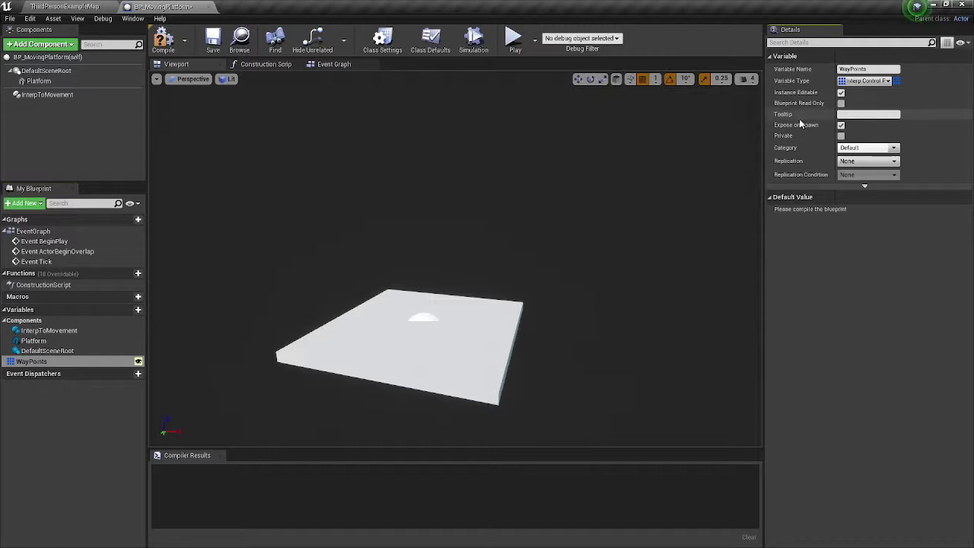
click(163, 40)
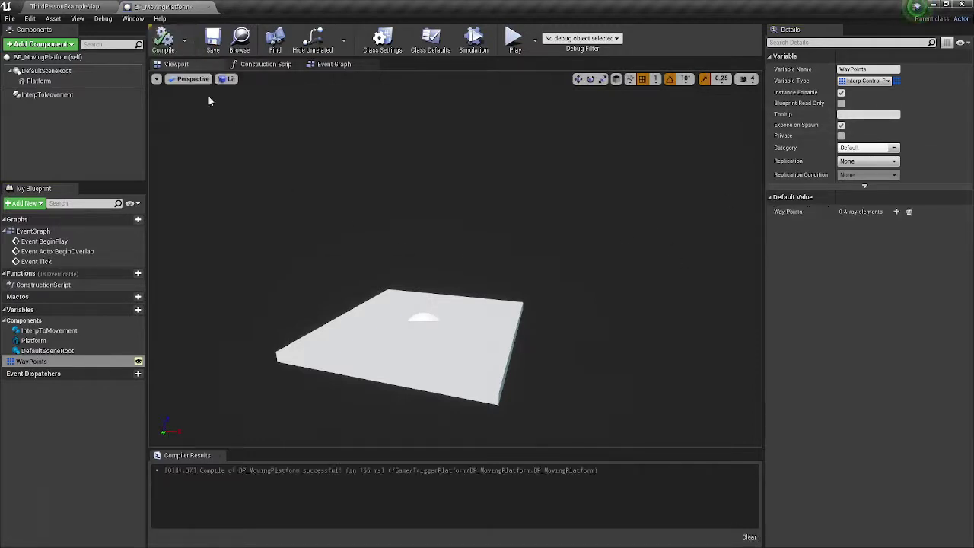
Step: Add an instance-editable variable named Duration as a single Float, expose it on spawn, and compile the Blueprint
click(126, 311)
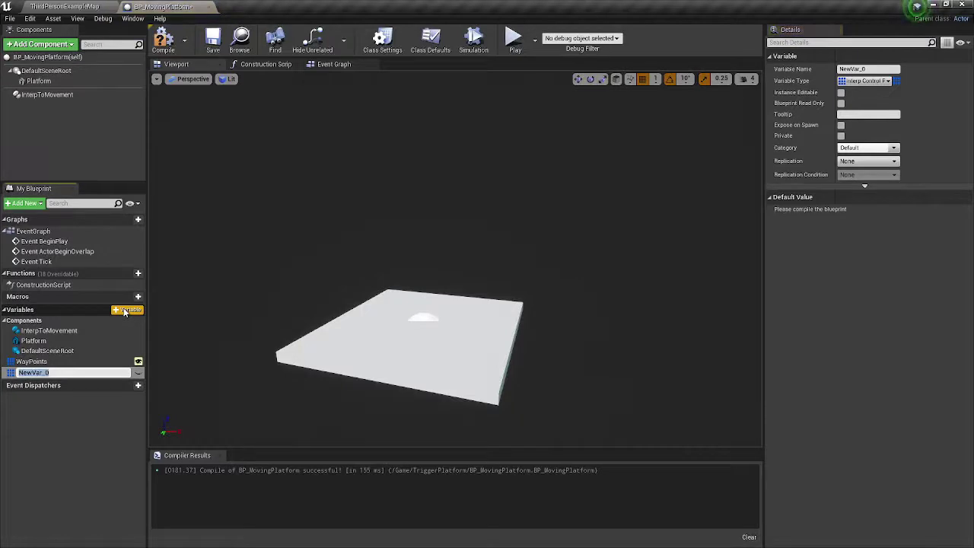
text(Duration)
key(Return)
click(138, 373)
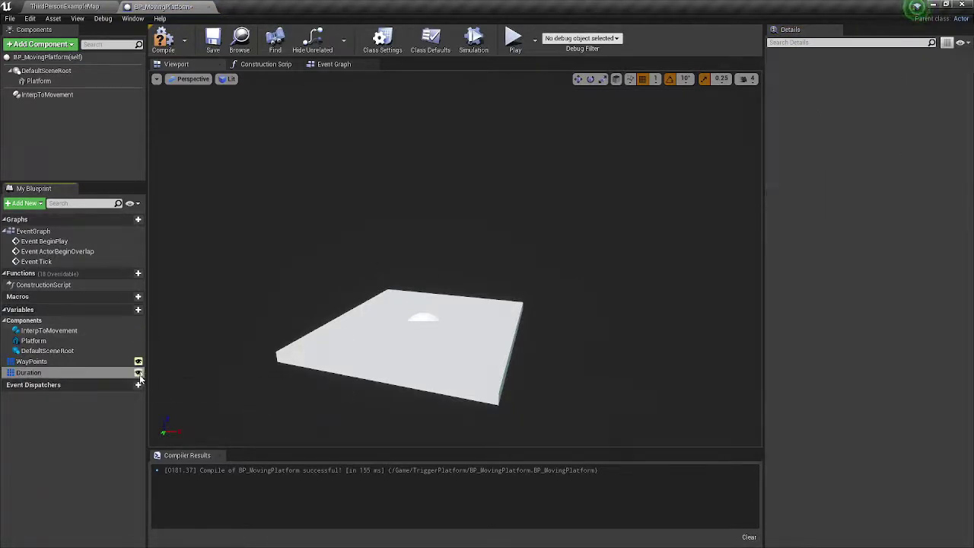
click(862, 81)
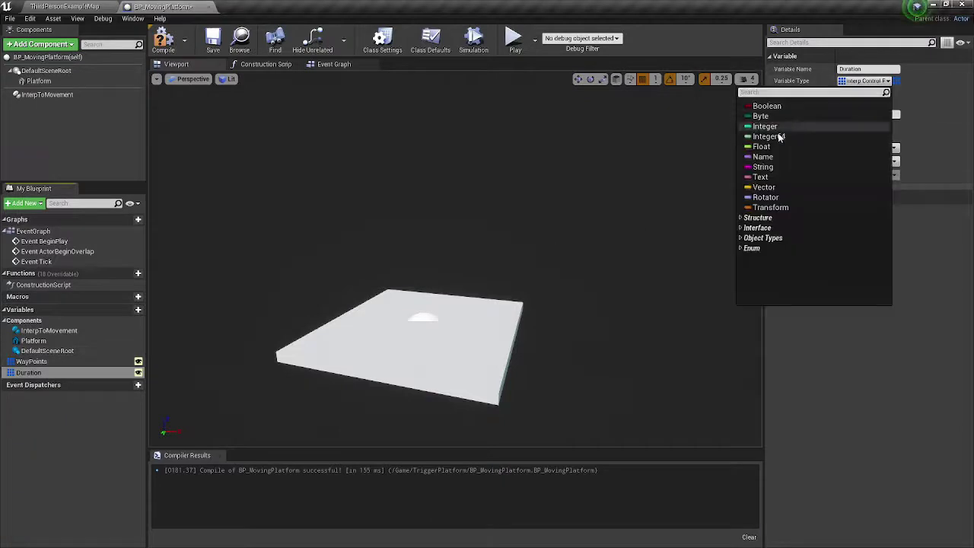
click(784, 149)
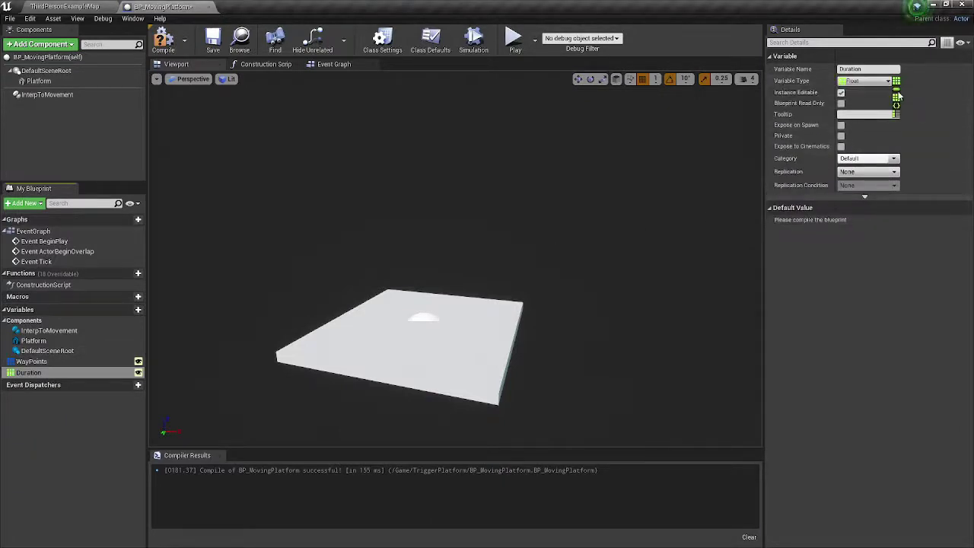
click(841, 125)
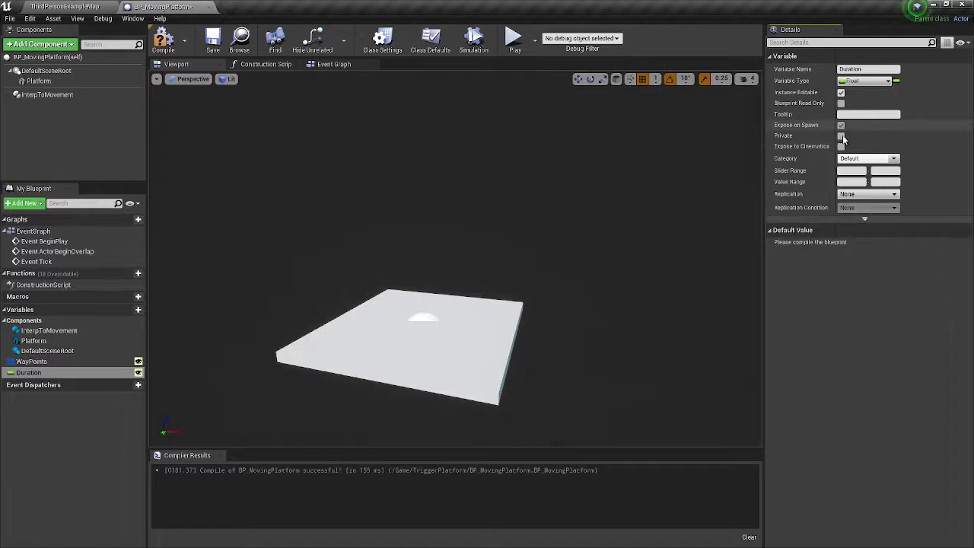
click(167, 39)
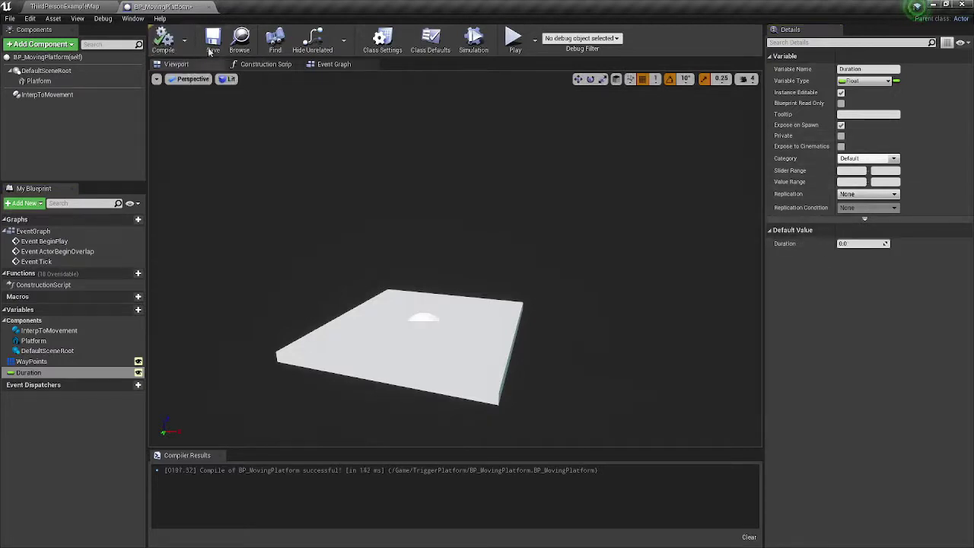
Step: Set the Duration variable's default value to 5.0 and recompile the Blueprint
click(846, 245)
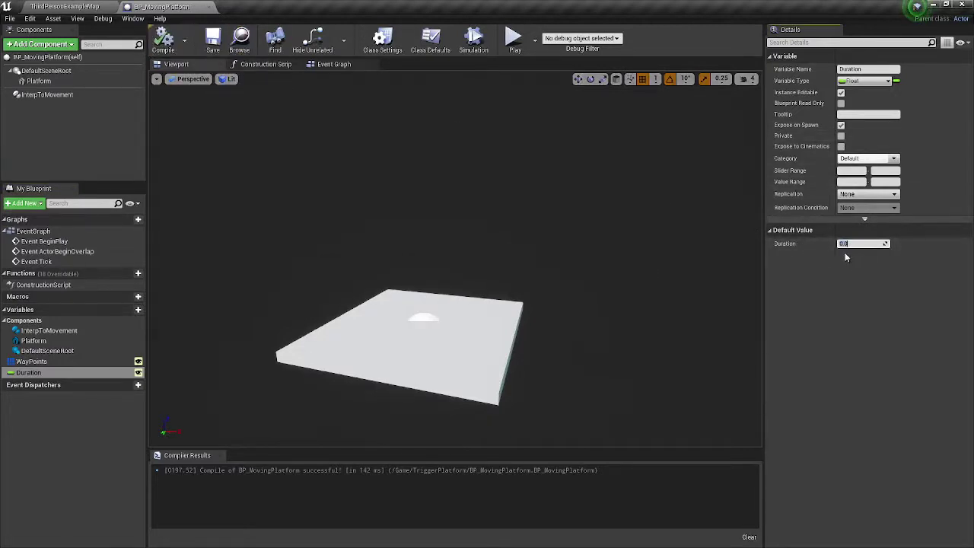
text(5.0)
click(163, 40)
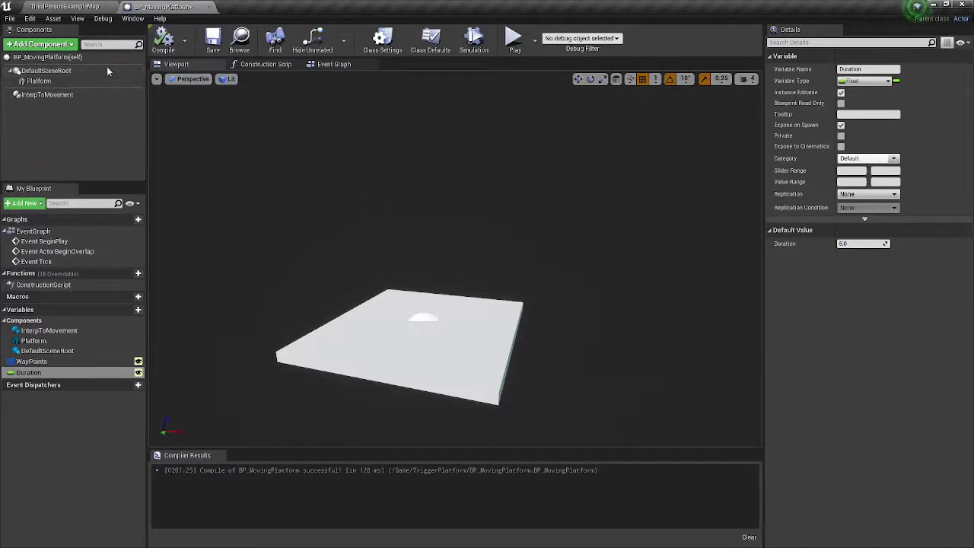
Step: In the Construction Script, place a getter for WayPoints and a reference to the InterpToMovement component below the entry node
click(262, 63)
right_drag(435, 213, 256, 178)
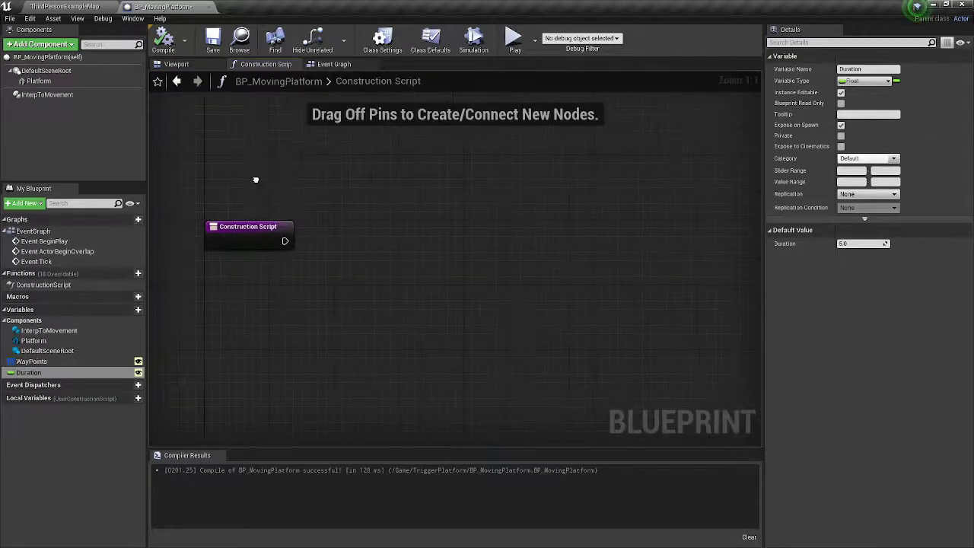
drag(34, 361, 263, 314)
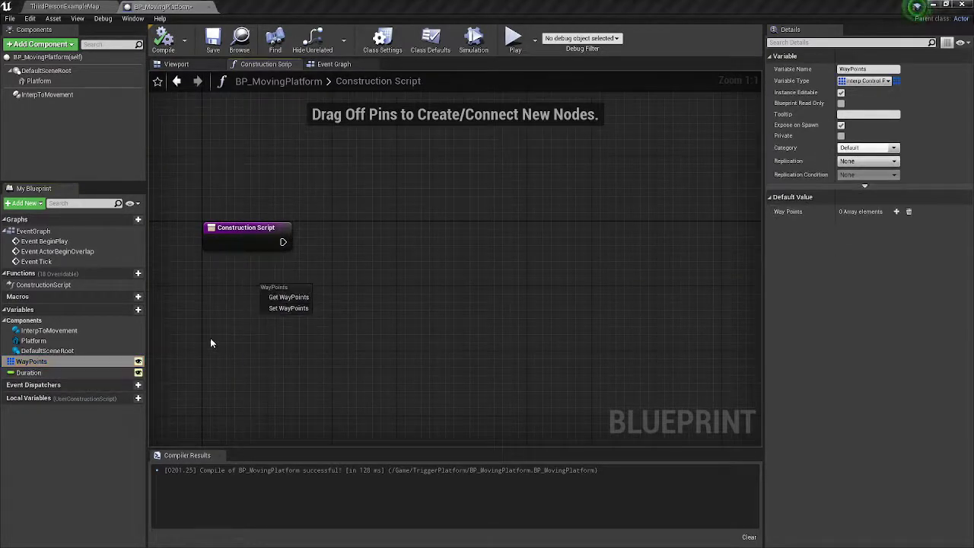
click(290, 297)
click(47, 94)
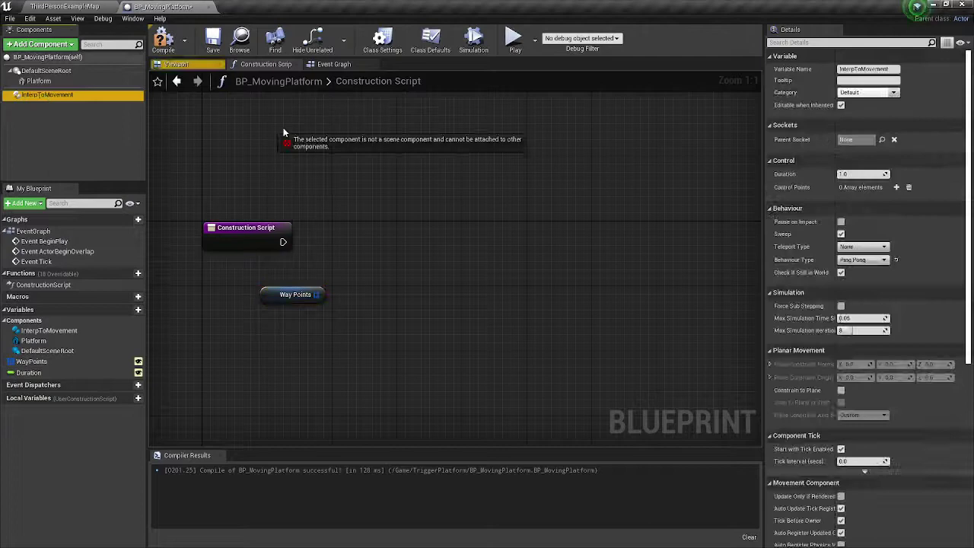
drag(46, 94, 312, 326)
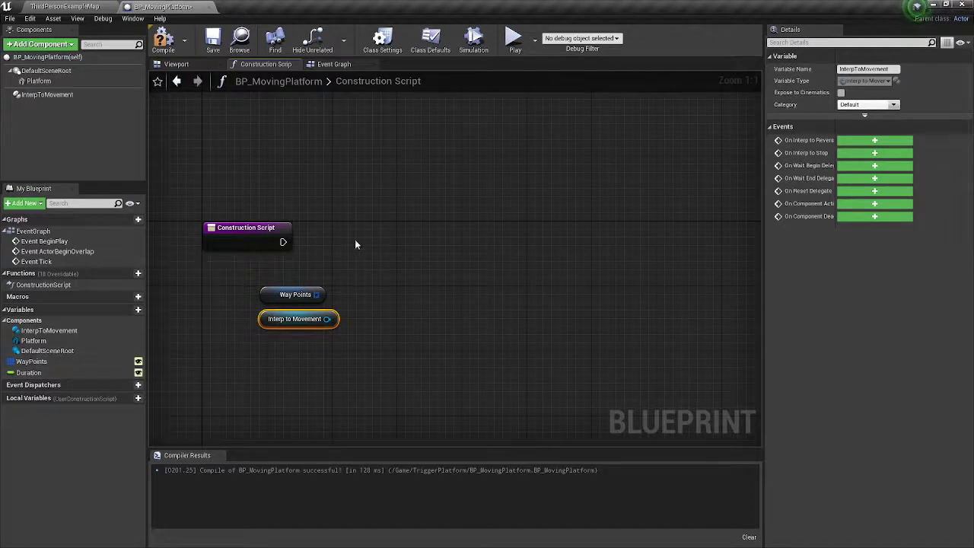
Step: Add a Set Control Points node that targets the Interp to Movement reference
drag(327, 318, 389, 225)
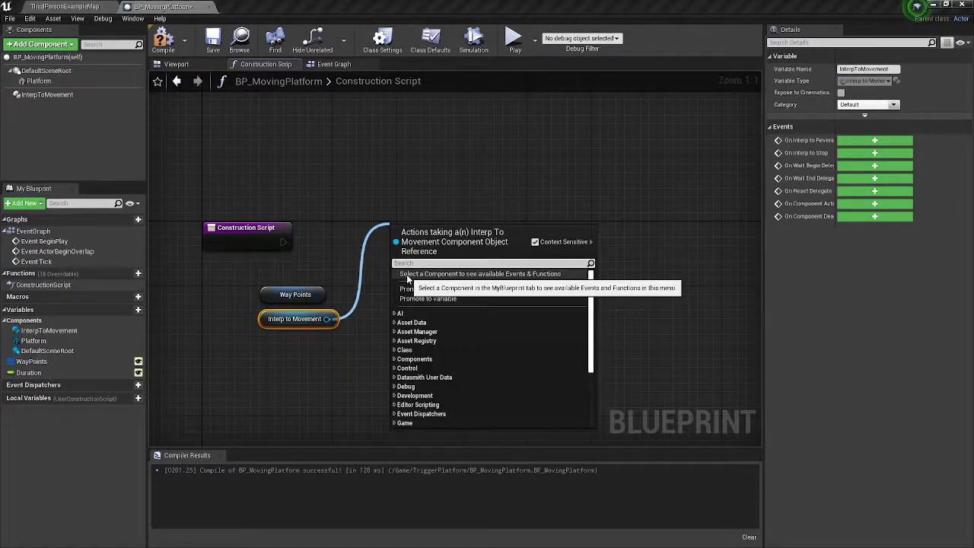
text(set)
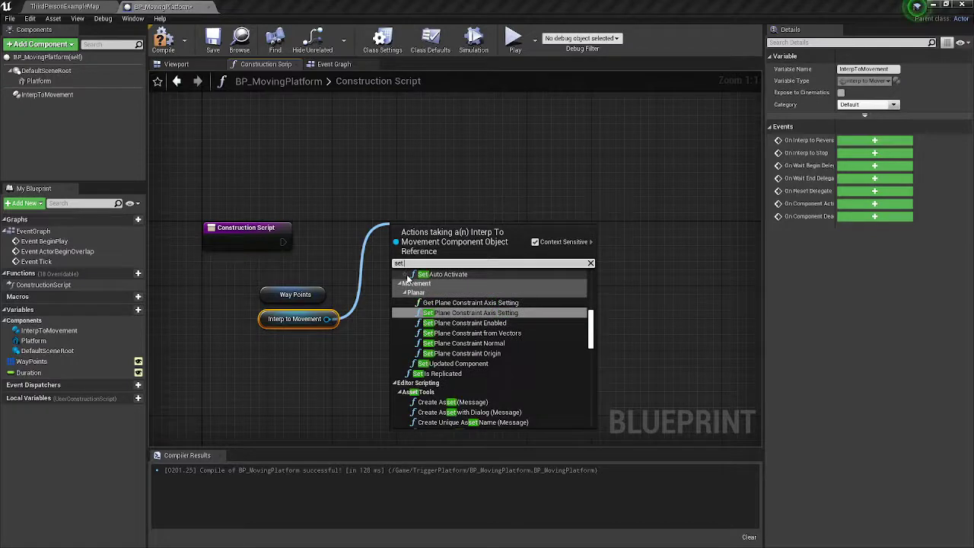
text( control)
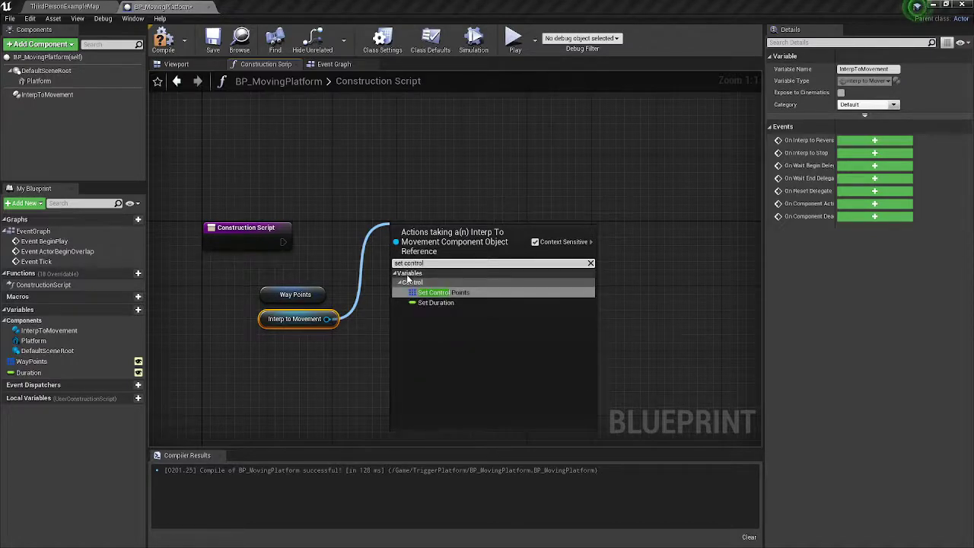
click(446, 294)
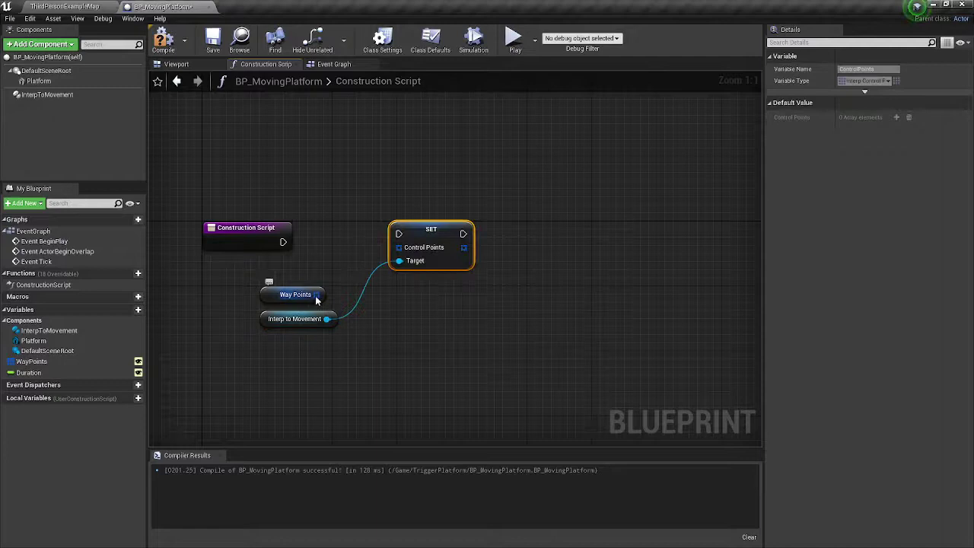
Step: Connect Way Points and the Construction Script execution to the Set Control Points node, and tidy the two reference nodes beneath it
drag(317, 295, 398, 248)
drag(282, 242, 396, 240)
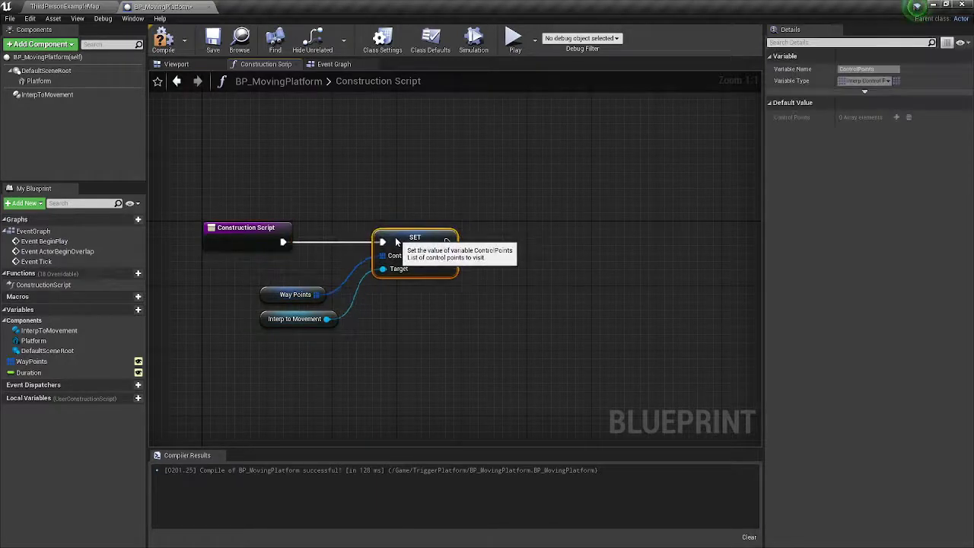
drag(259, 271, 306, 287)
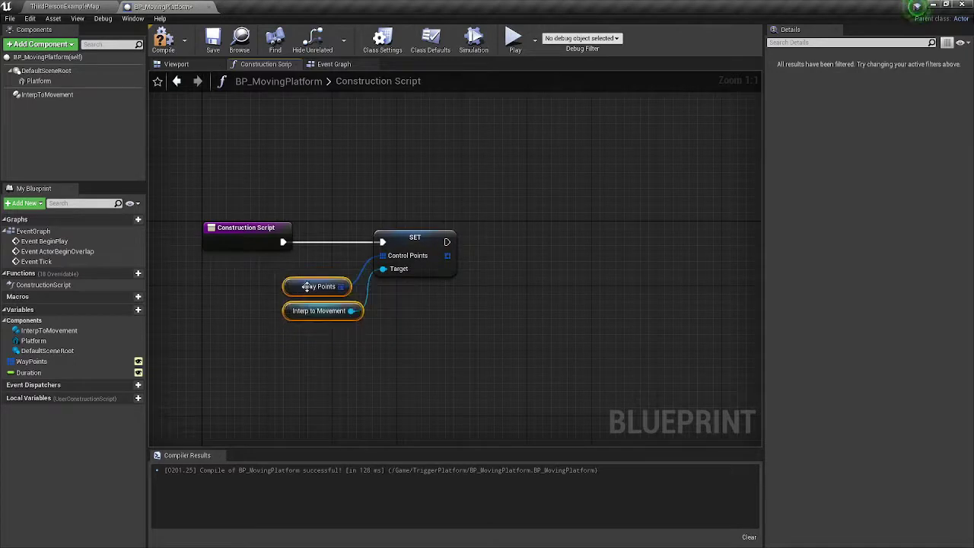
Step: Add a Set Duration node that targets the same Interp to Movement reference
right_drag(306, 286, 214, 286)
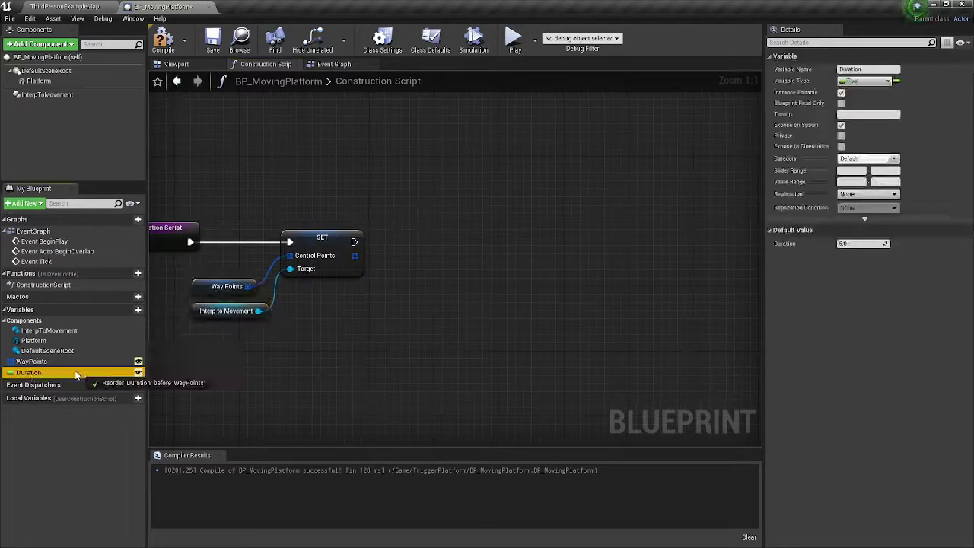
drag(75, 375, 74, 373)
drag(258, 311, 461, 240)
text(durat)
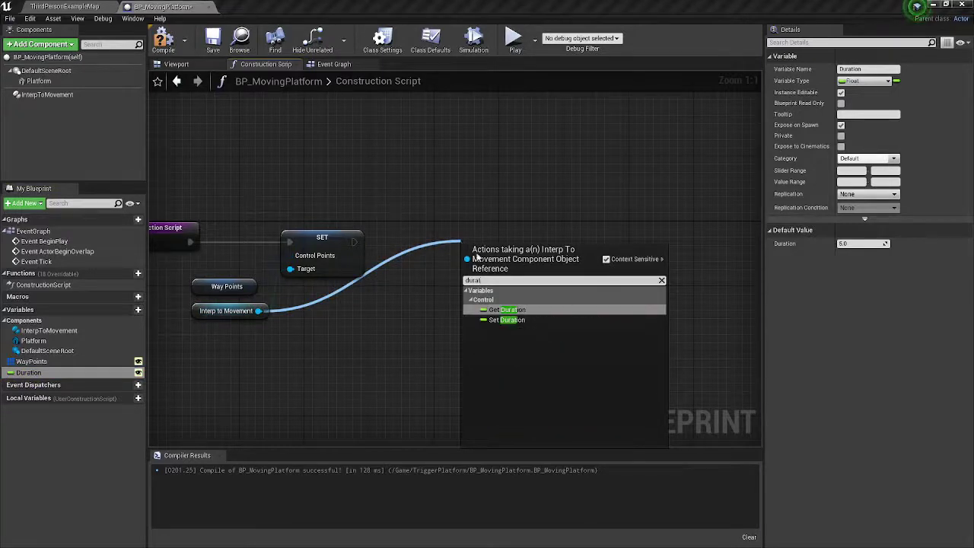
click(507, 319)
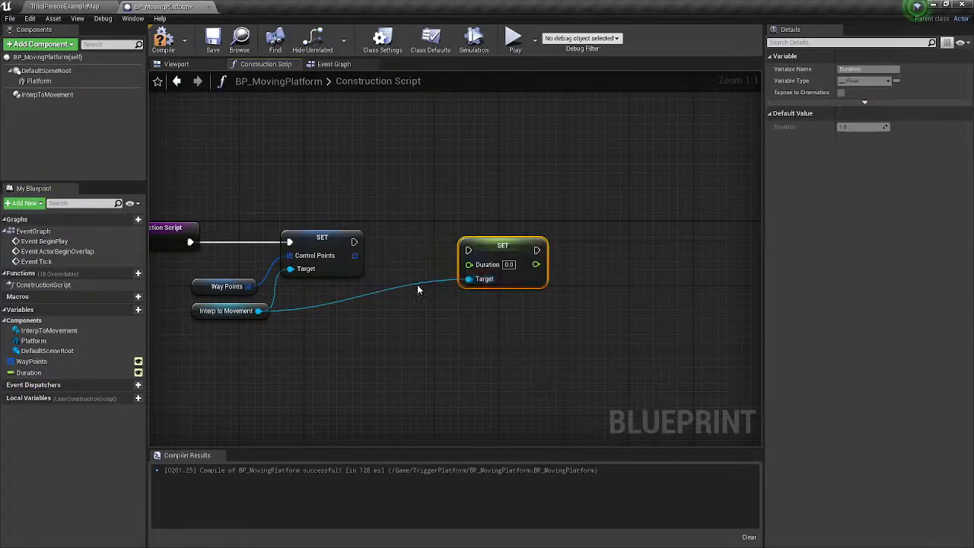
Step: Feed the Duration variable into the Set Duration node and chain its execution after the Set Control Points node
drag(28, 372, 472, 275)
drag(376, 282, 400, 266)
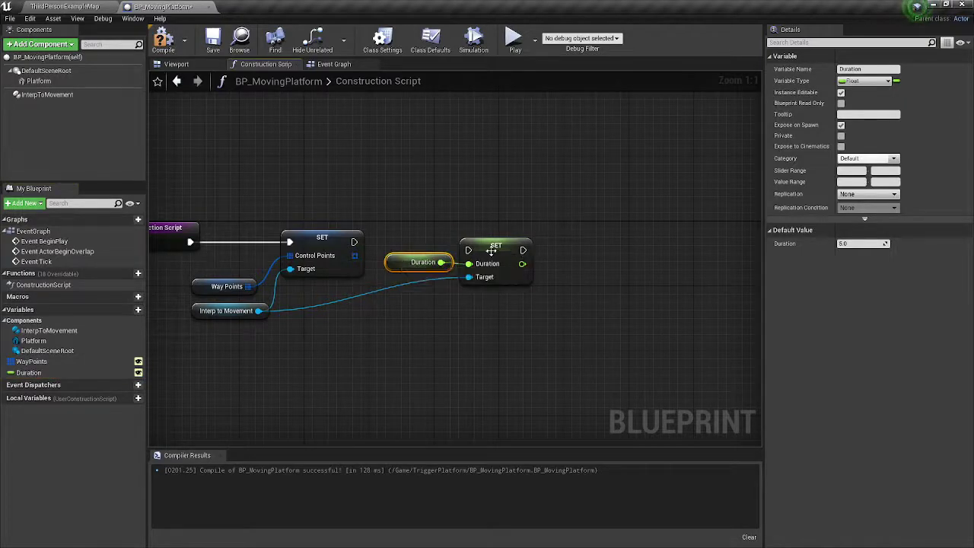
drag(491, 251, 491, 234)
drag(354, 242, 487, 245)
Step: Add a reroute node to the Set Duration target wire and place it below the Duration getter
double_click(388, 279)
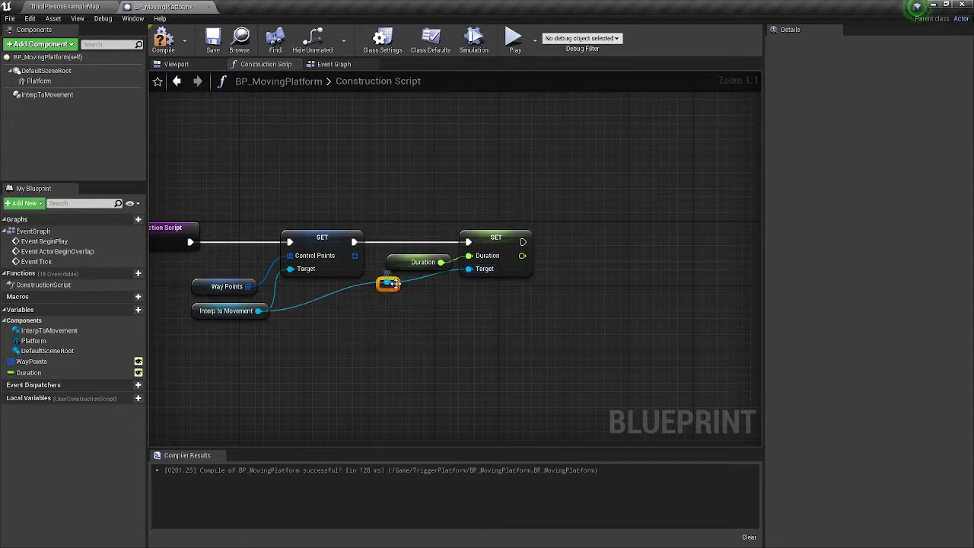
drag(390, 280, 431, 312)
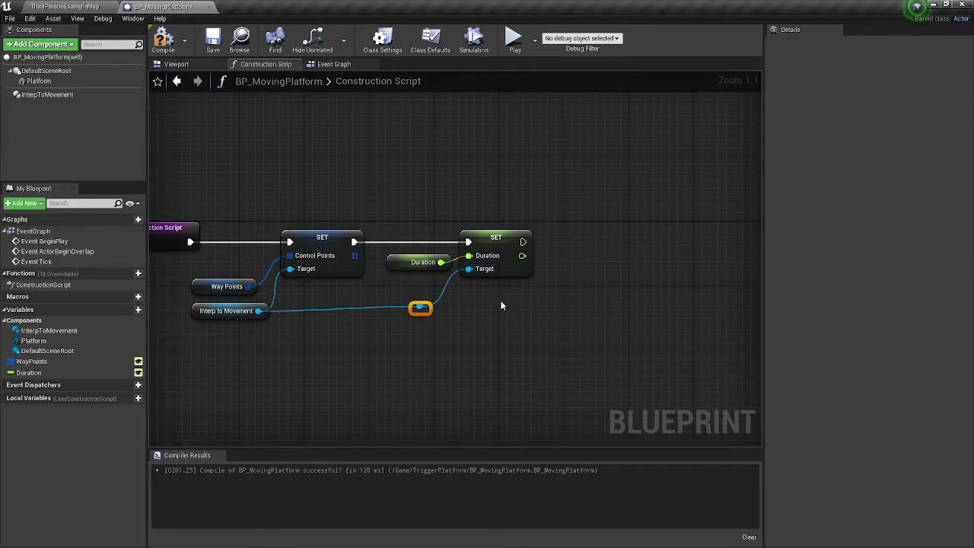
Step: Add a Set Auto Activate node targeting the rerouted Interp to Movement reference and place it beside the Set Duration node
click(449, 316)
mouse_move(442, 332)
right_down()
mouse_move(521, 349)
mouse_move(428, 342)
right_up()
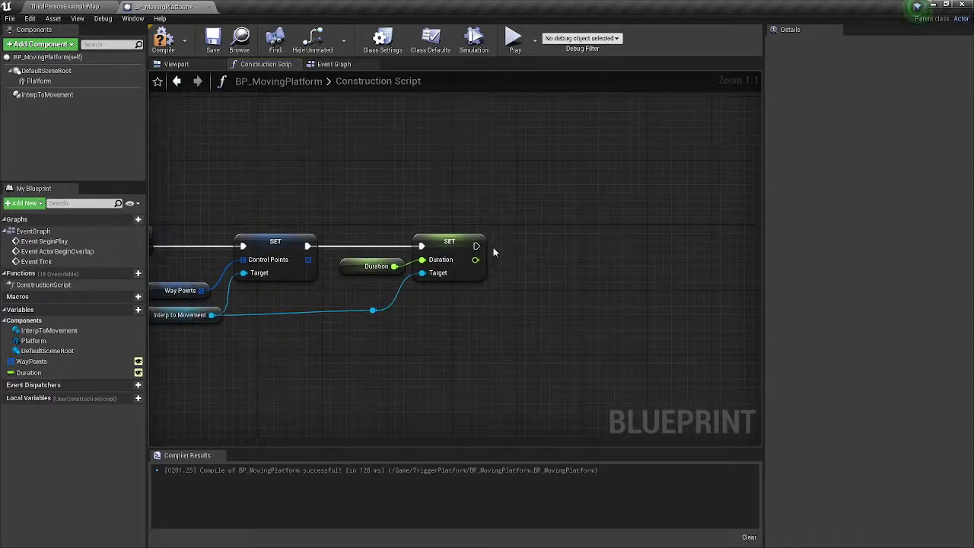
drag(476, 245, 555, 229)
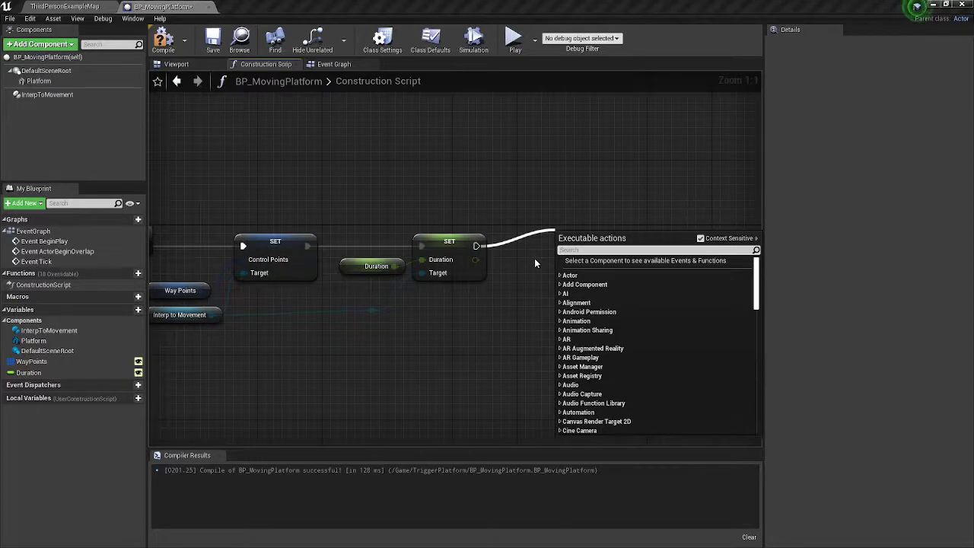
click(410, 327)
drag(374, 310, 534, 295)
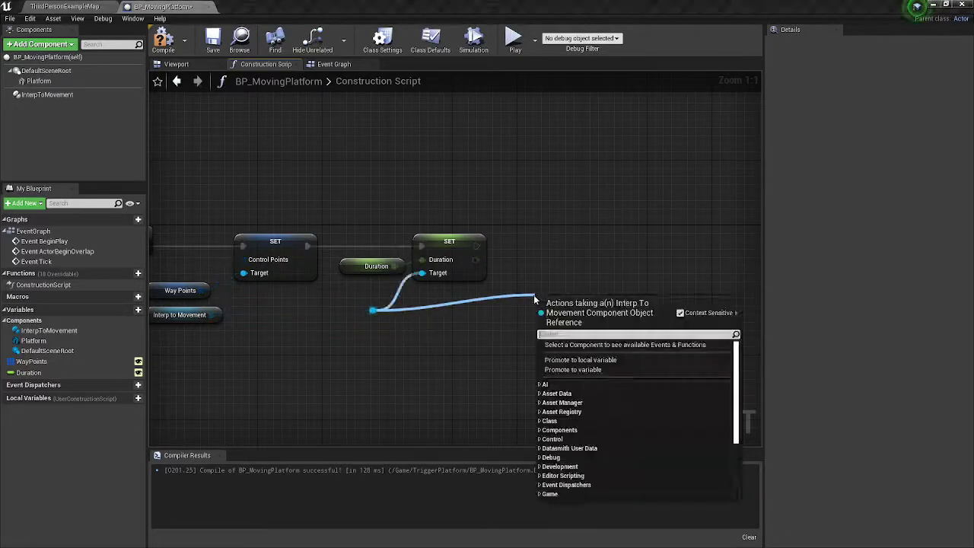
text(set auto)
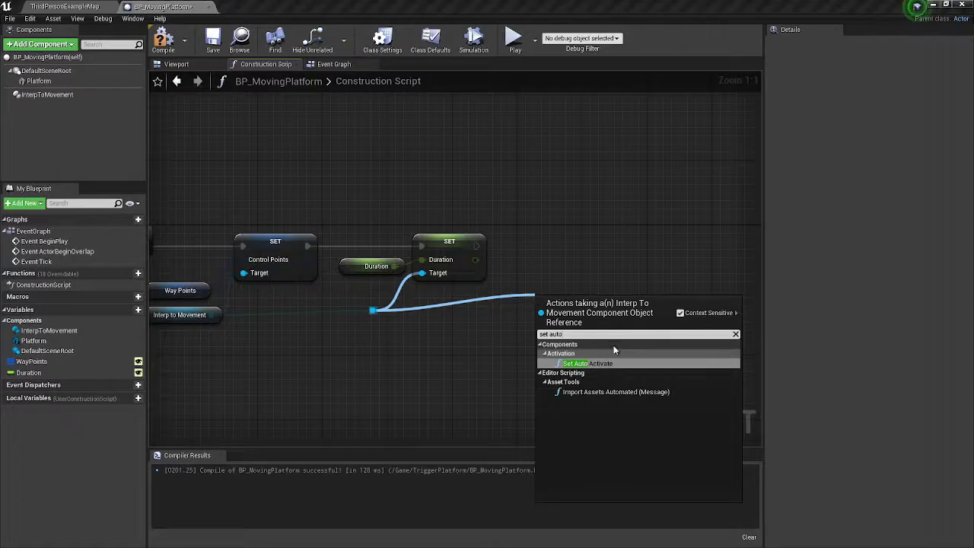
click(604, 363)
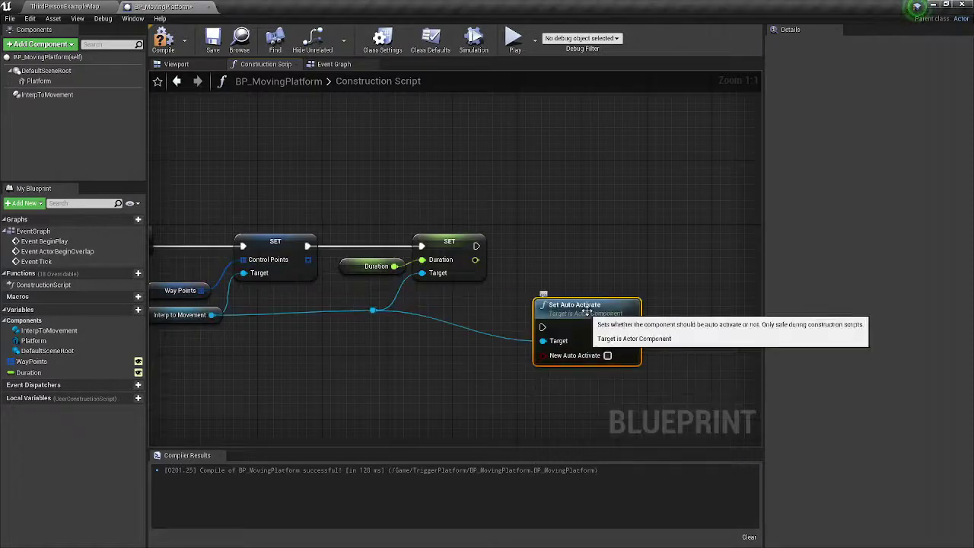
drag(587, 311, 611, 237)
Step: Reroute the Set Auto Activate target wire beneath the nodes and chain its execution after the Set Duration node
drag(476, 246, 488, 246)
drag(568, 254, 663, 248)
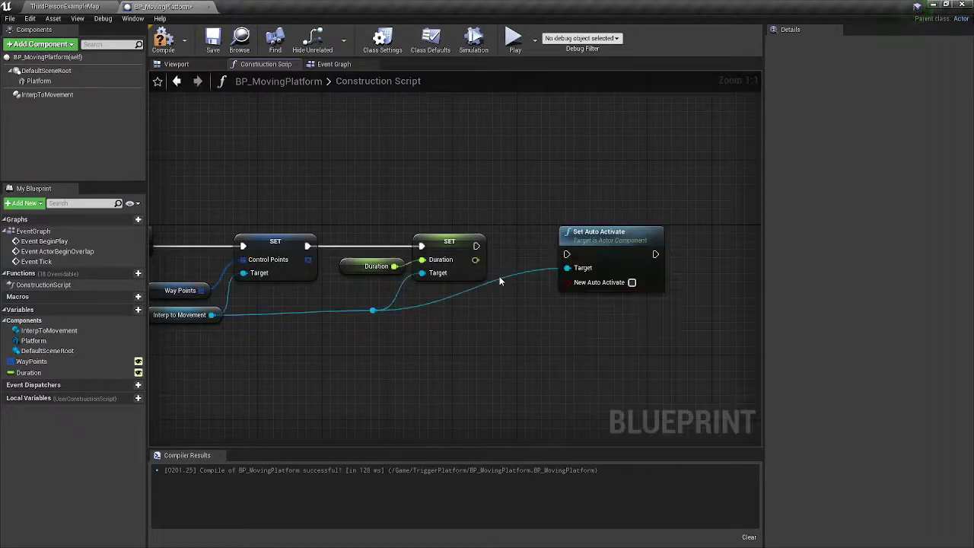
click(503, 280)
drag(500, 278, 517, 310)
drag(476, 246, 566, 254)
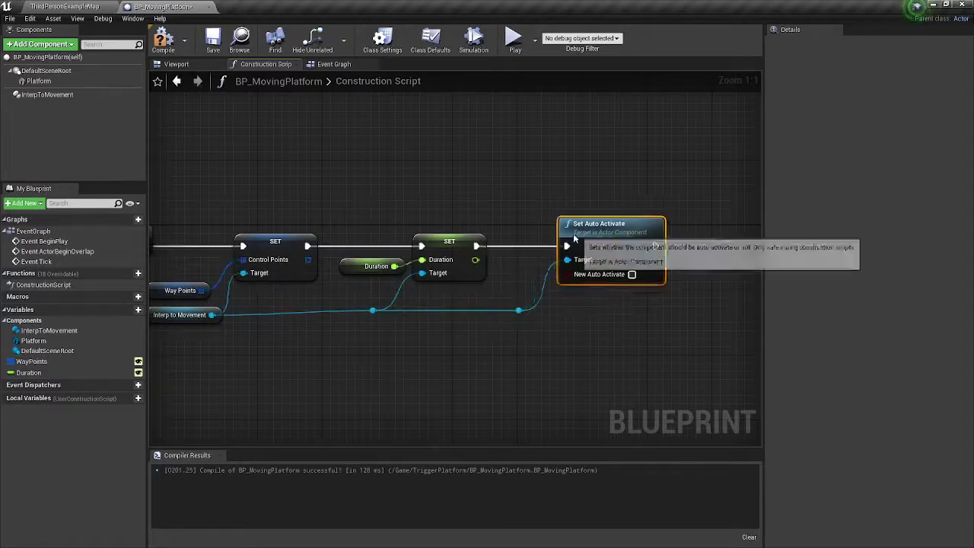
drag(637, 285, 620, 276)
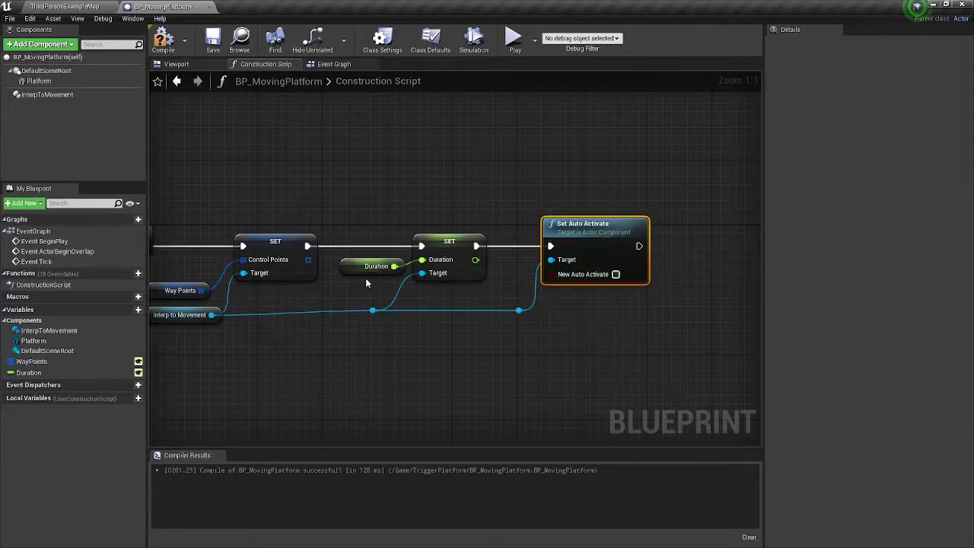
Step: Compile the Blueprint and delete the default BeginPlay, ActorBeginOverlap and Tick event nodes from the Event Graph
click(163, 39)
right_drag(260, 192, 354, 191)
click(333, 64)
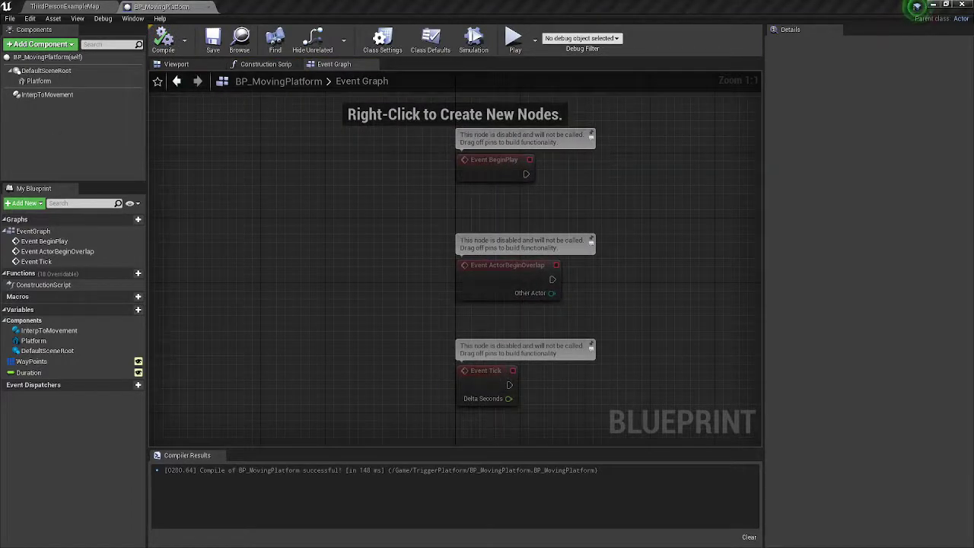
scroll(398, 304, down, 3)
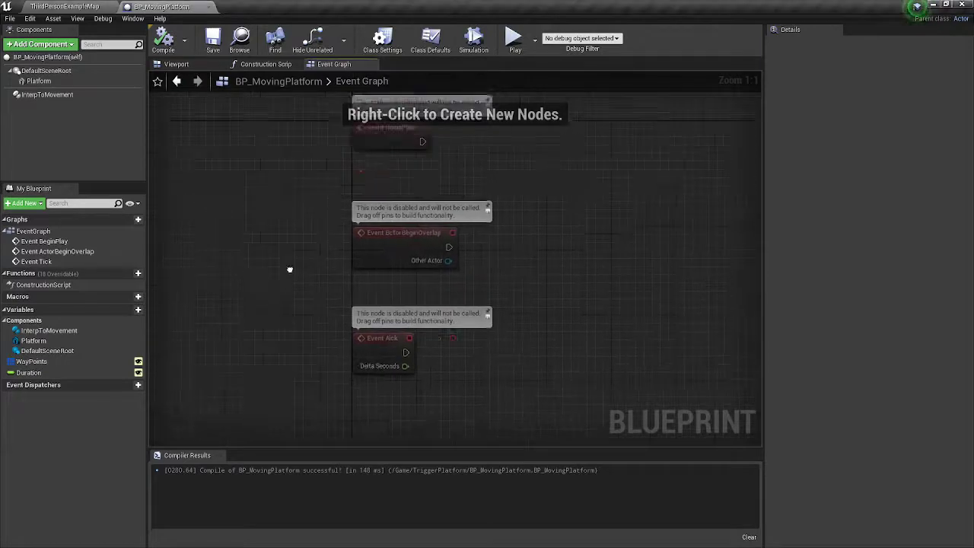
drag(524, 369, 340, 157)
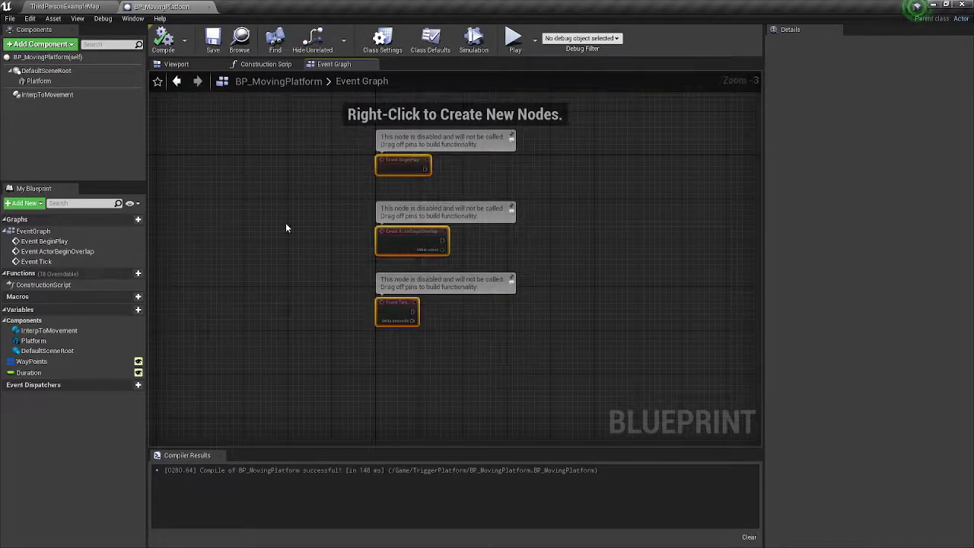
key(Delete)
right_drag(316, 376, 308, 296)
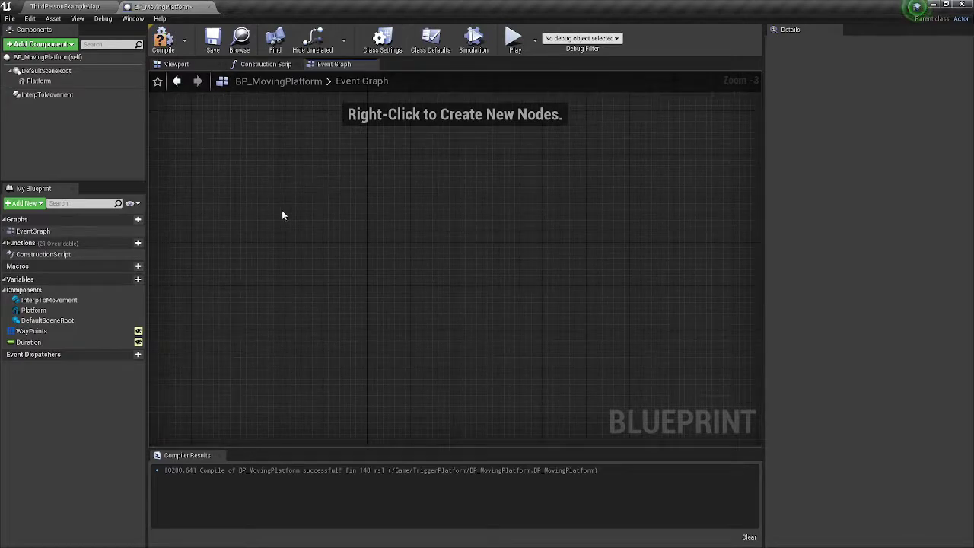
Step: Add a custom event named PP_Activated to the Event Graph
right_click(302, 214)
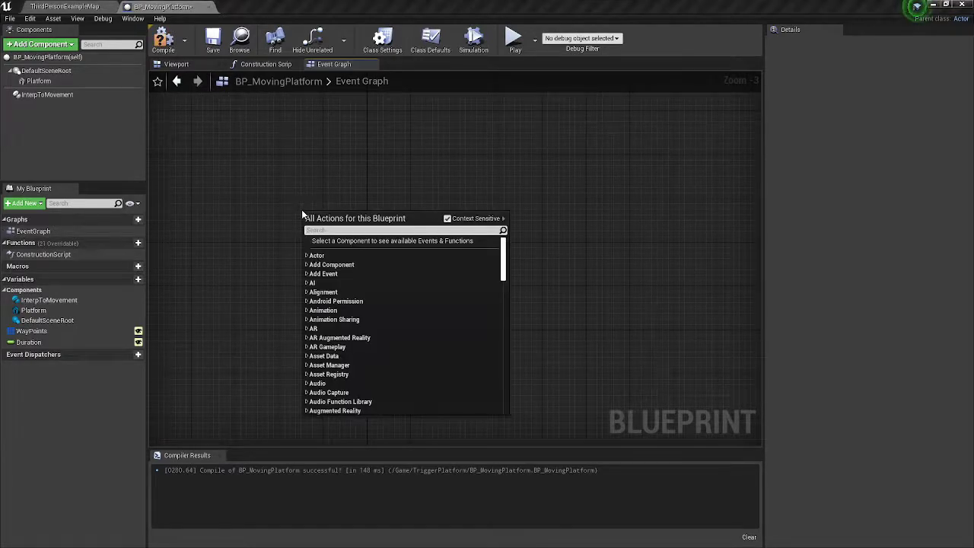
text(custom)
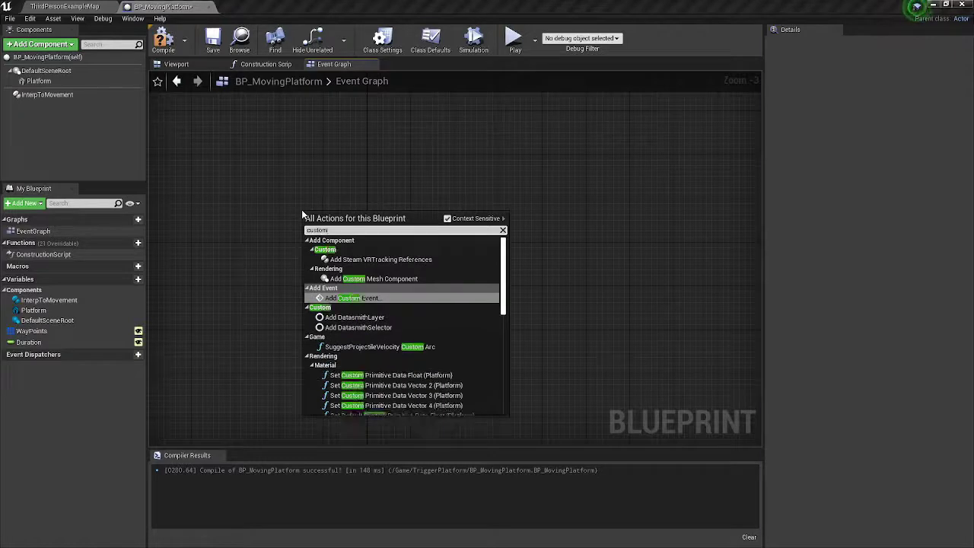
key(Return)
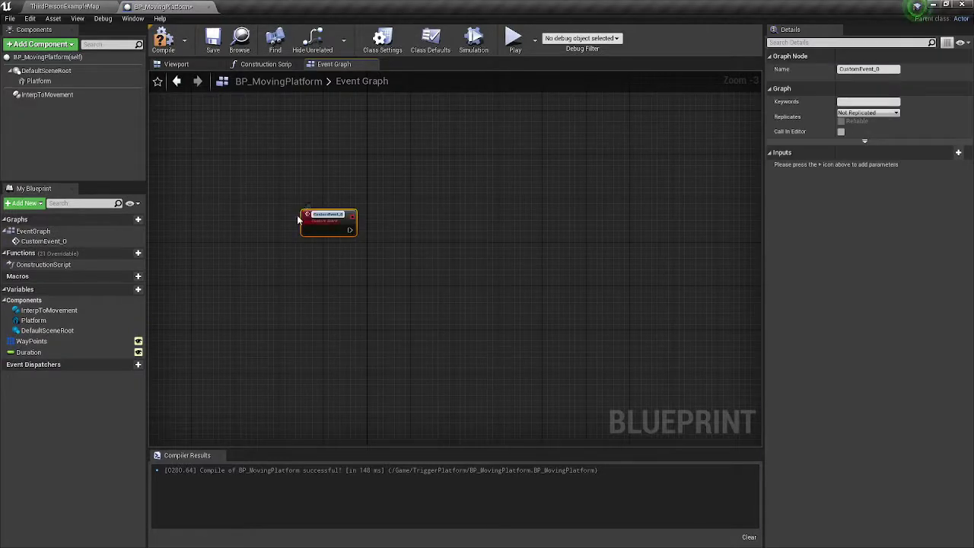
text(mo)
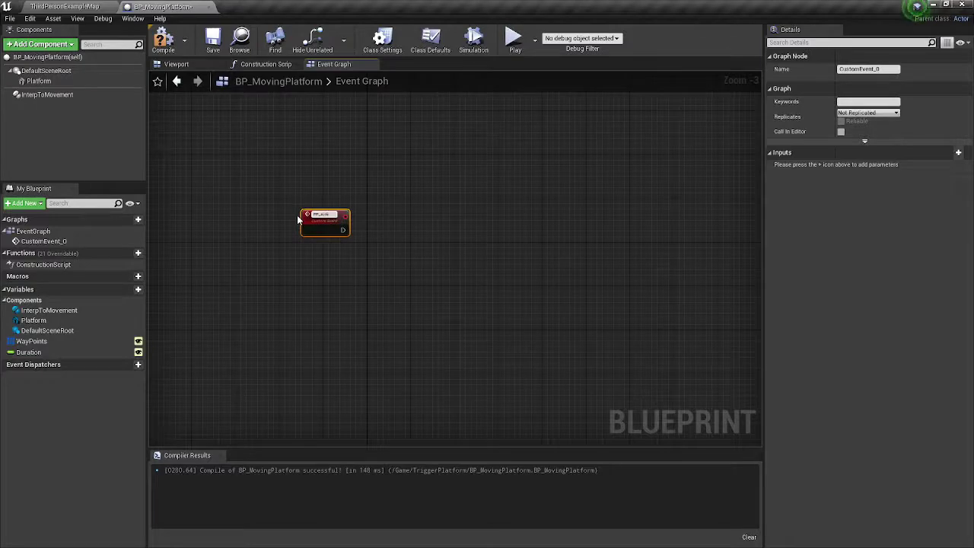
key(Return)
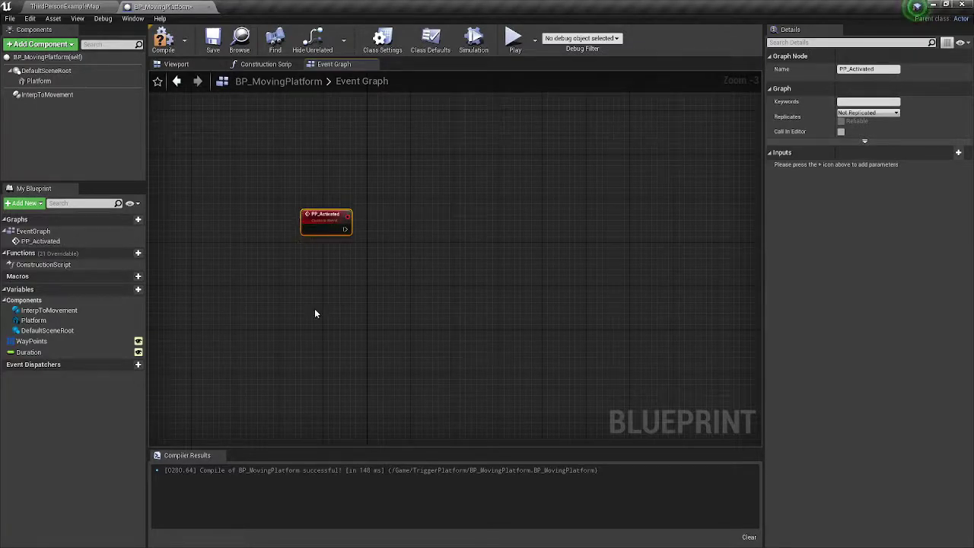
Step: Add a custom event named PP_Deactivated and space it well below the PP_Activated event
right_click(315, 310)
text(custom)
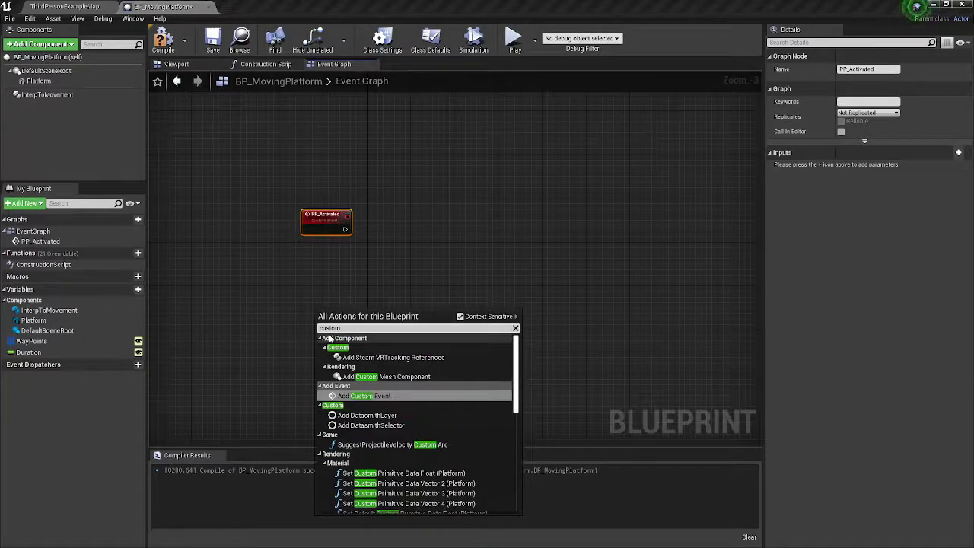
key(Return)
text(PP_Deactivated)
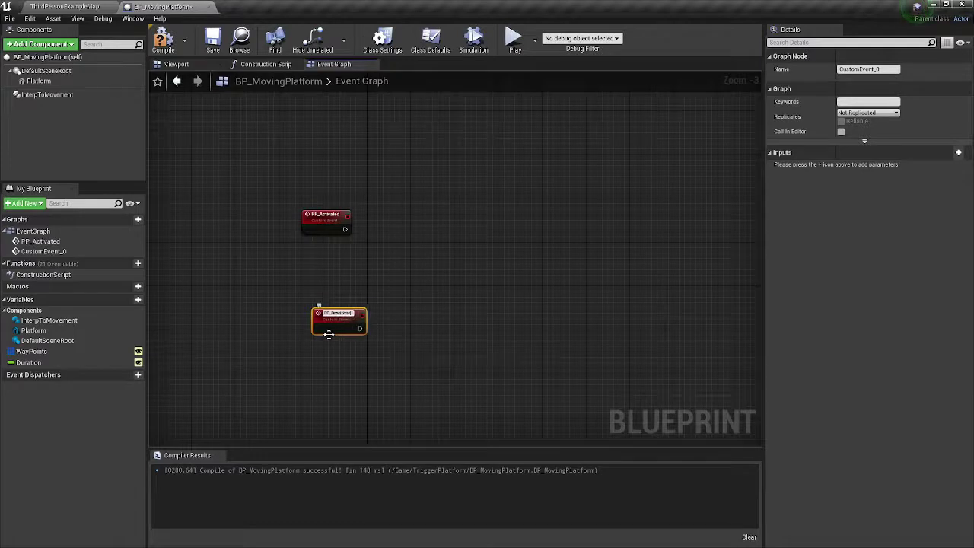
key(Return)
drag(350, 328, 340, 366)
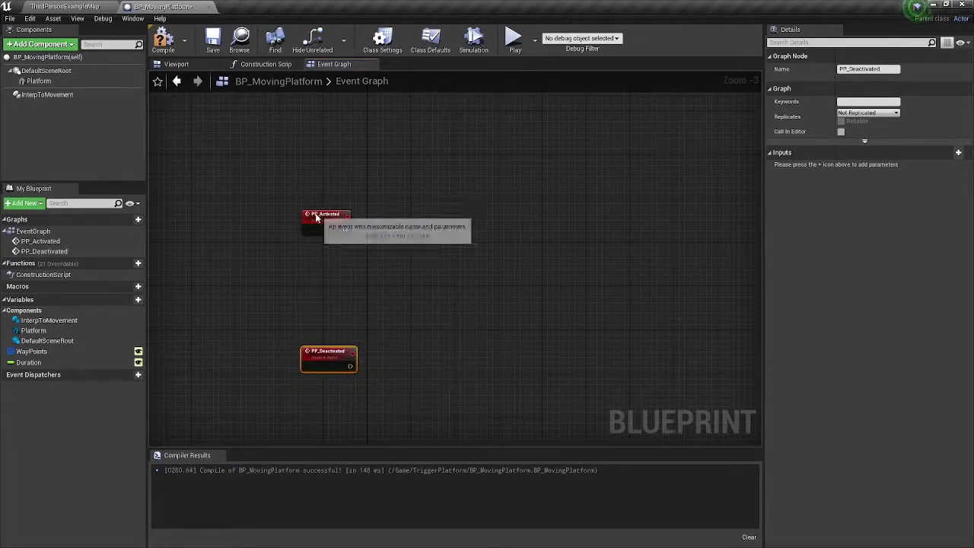
drag(319, 213, 321, 205)
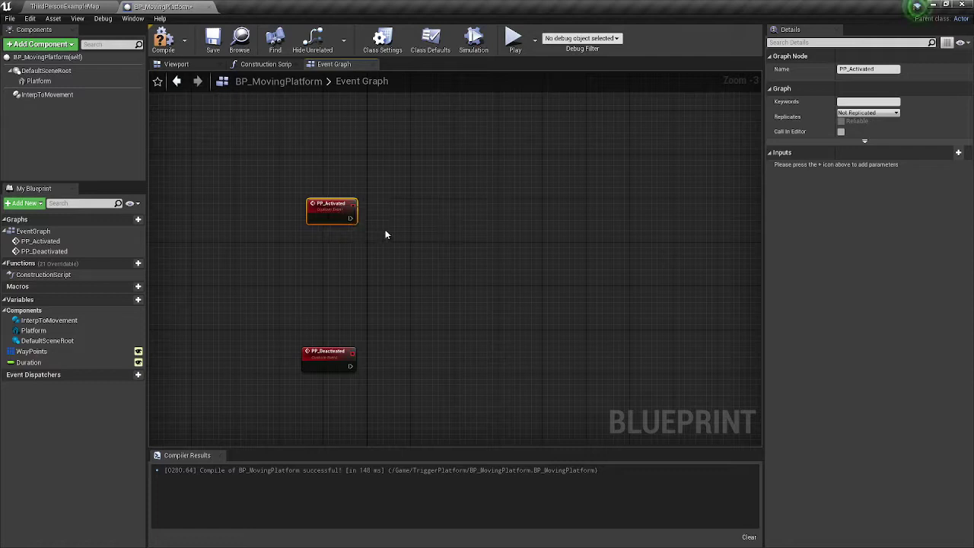
Step: Place an InterpToMovement reference beneath PP_Activated and add a Set Active node that targets it
drag(47, 94, 381, 269)
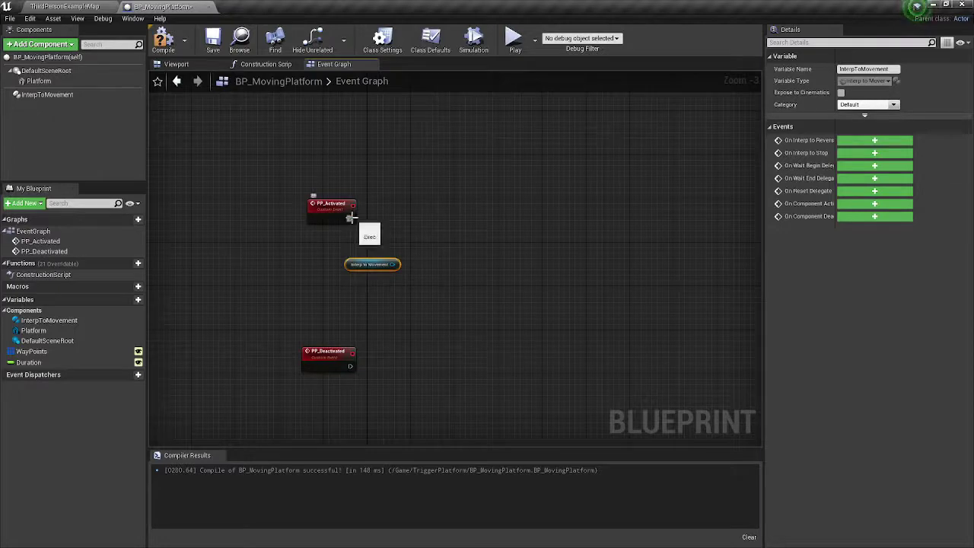
click(259, 66)
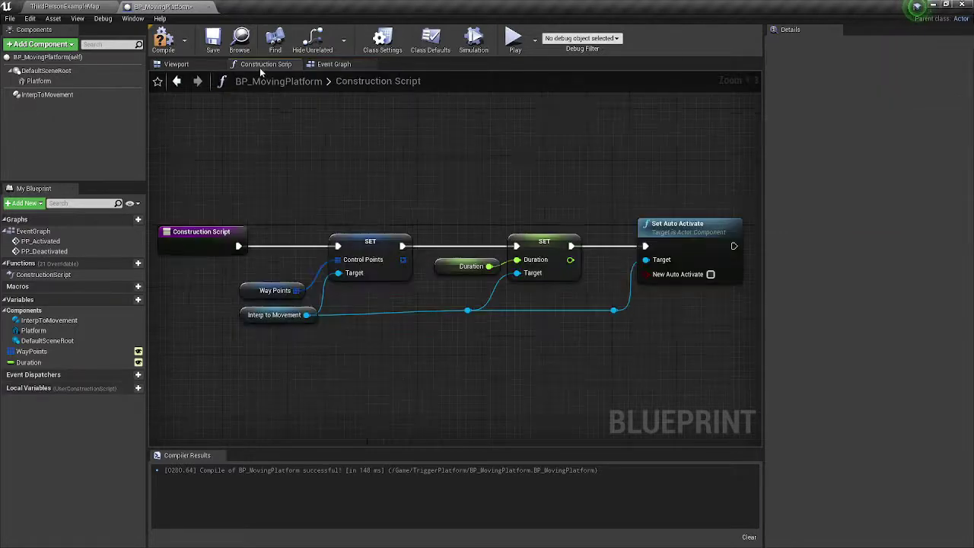
click(669, 238)
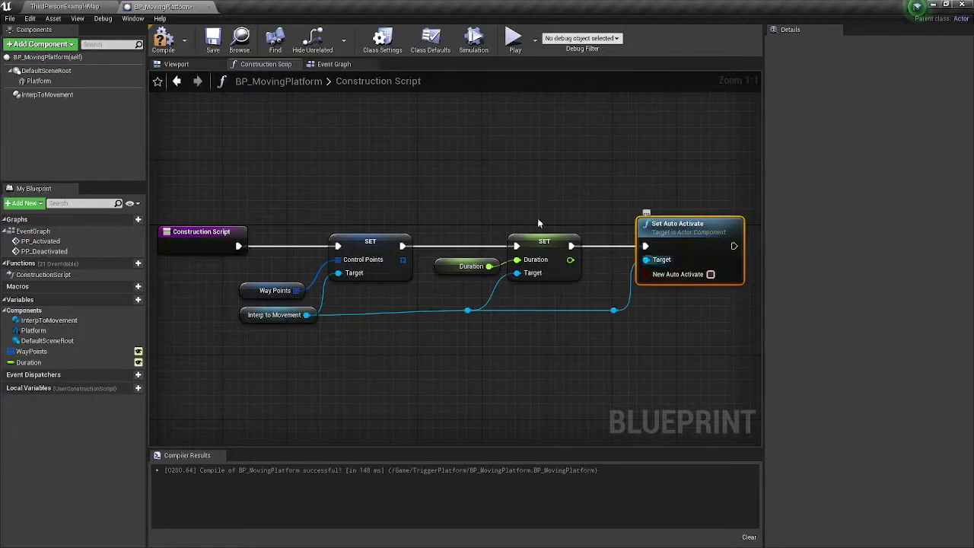
click(336, 65)
drag(397, 264, 428, 216)
text(set)
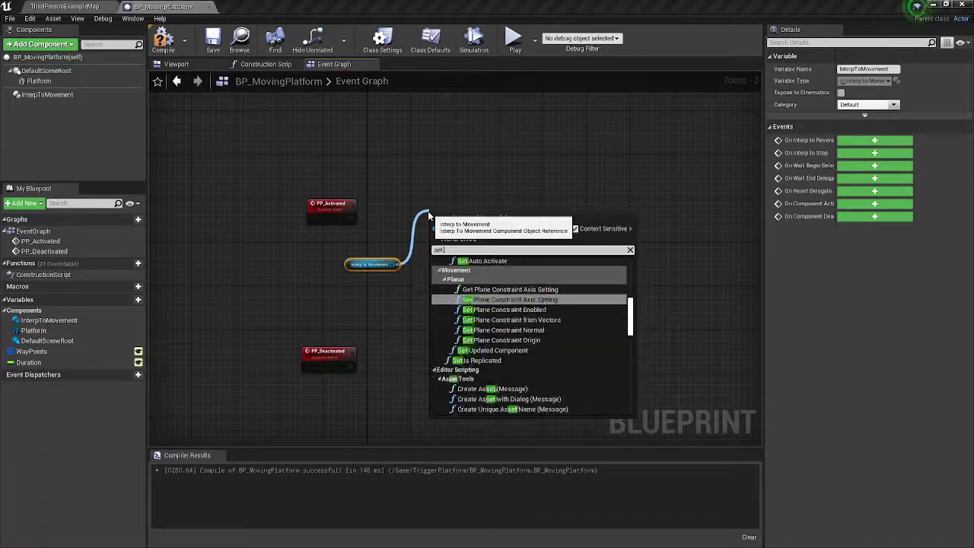
text( active)
key(Return)
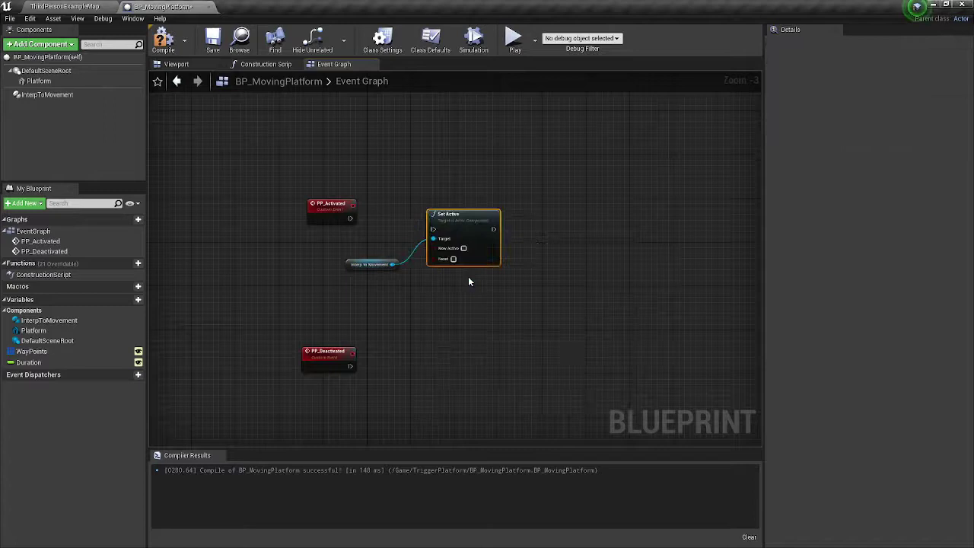
Step: Run Set Active from PP_Activated with New Active enabled, and tidy the Interp to Movement reference beneath it
drag(351, 215, 438, 219)
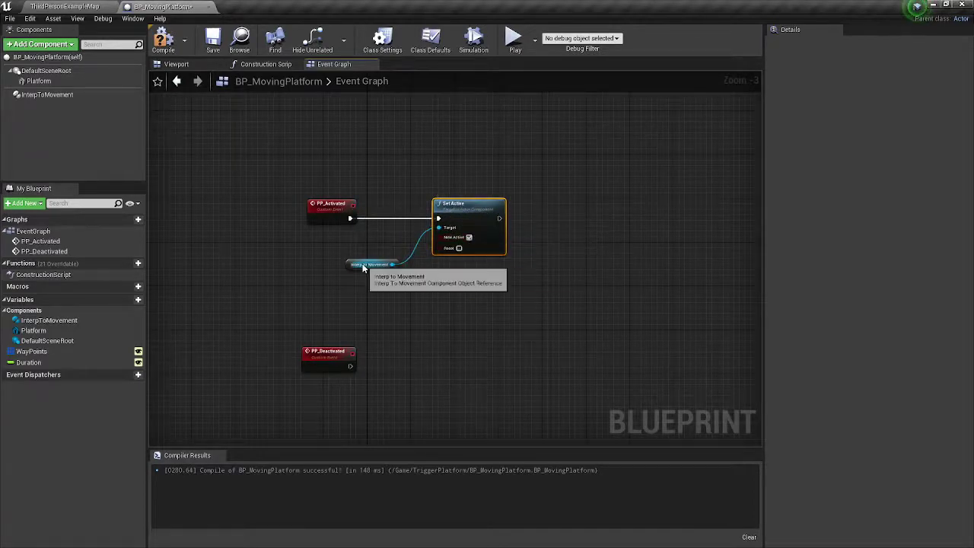
drag(364, 269, 385, 264)
scroll(455, 227, up, 3)
right_drag(511, 292, 431, 316)
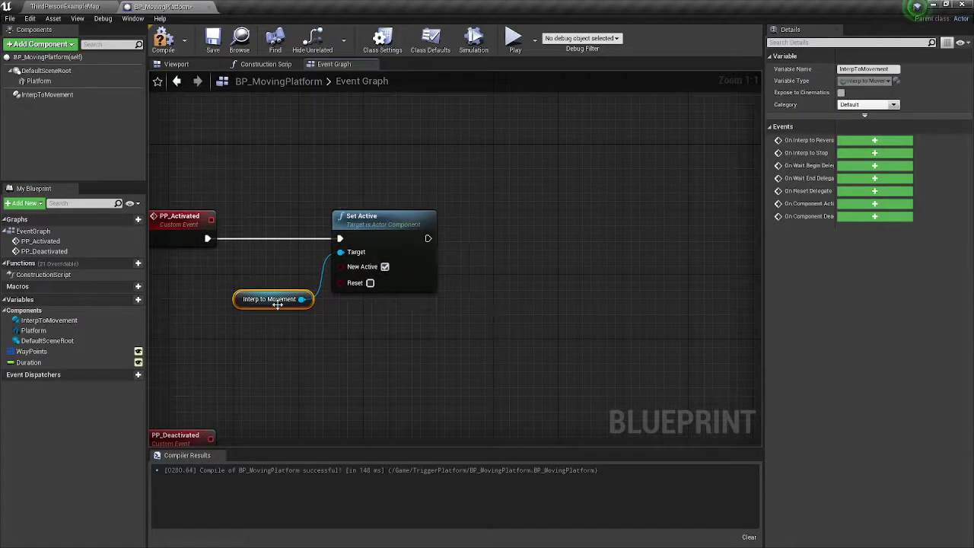
Step: Add a Set Component Tick Enabled node that targets the same Interp to Movement reference
drag(301, 300, 510, 270)
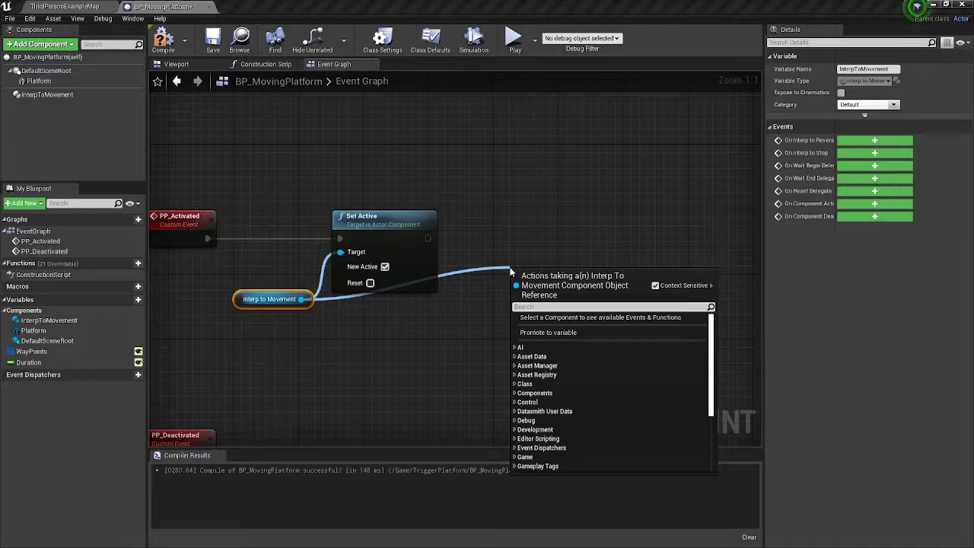
text(tick e)
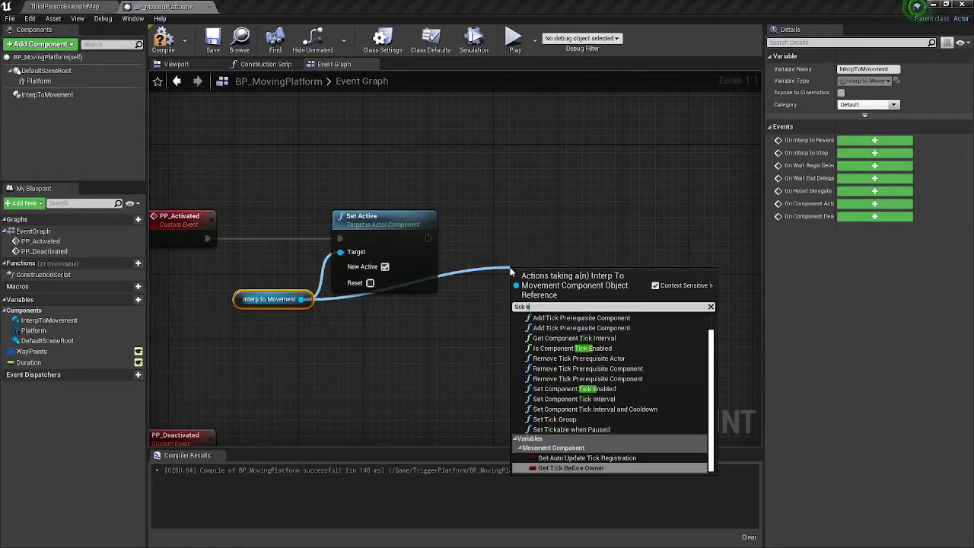
text(nabled)
click(556, 340)
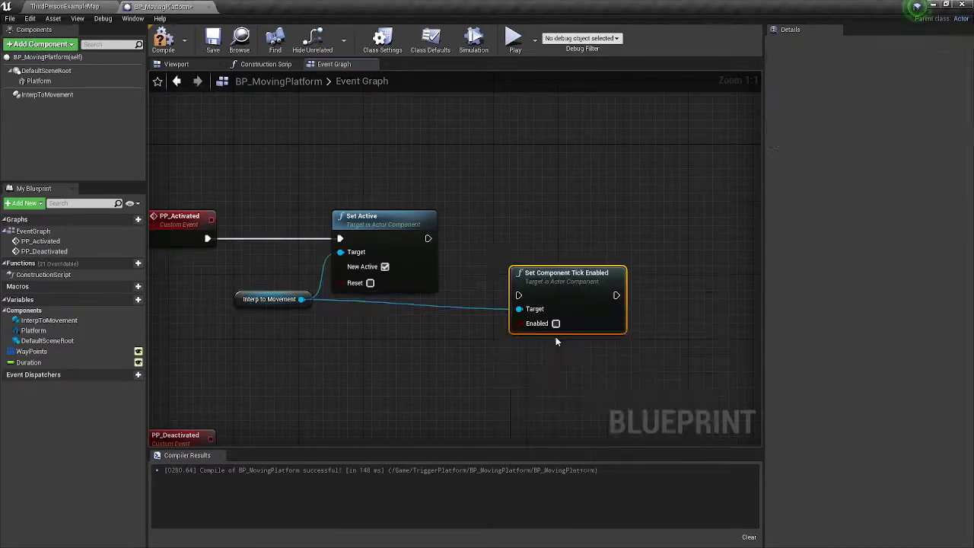
Step: Chain Set Component Tick Enabled after Set Active, align it in the row and turn on its Enabled option
drag(429, 239, 518, 296)
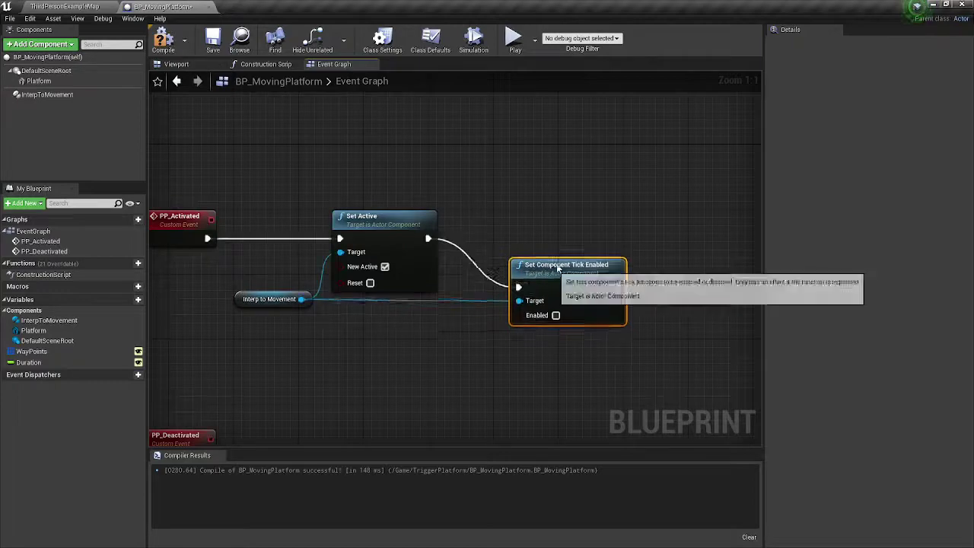
drag(565, 324, 573, 267)
click(564, 266)
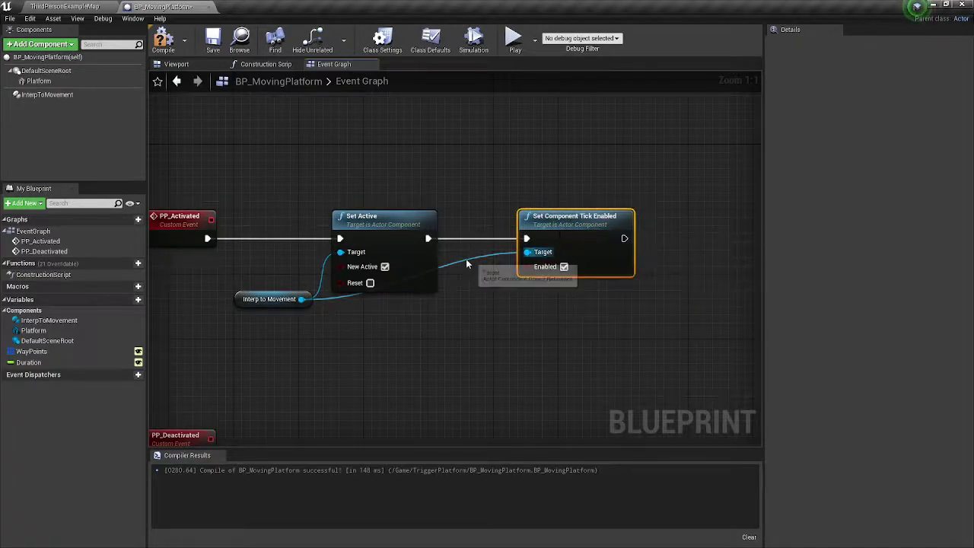
Step: Add a reroute node to the Set Component Tick Enabled target wire and place it below the Set Active node
click(467, 265)
double_click(466, 259)
drag(470, 265, 486, 306)
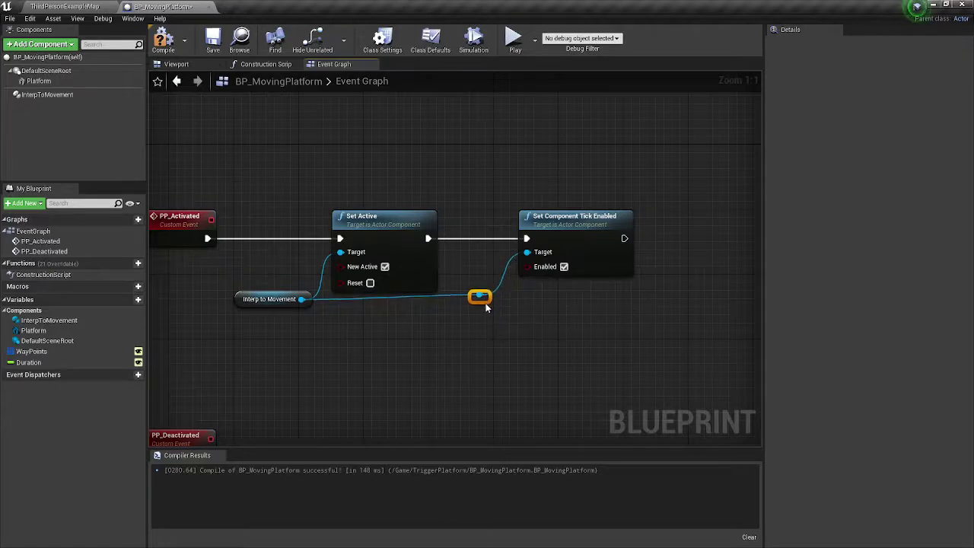
right_drag(480, 306, 463, 277)
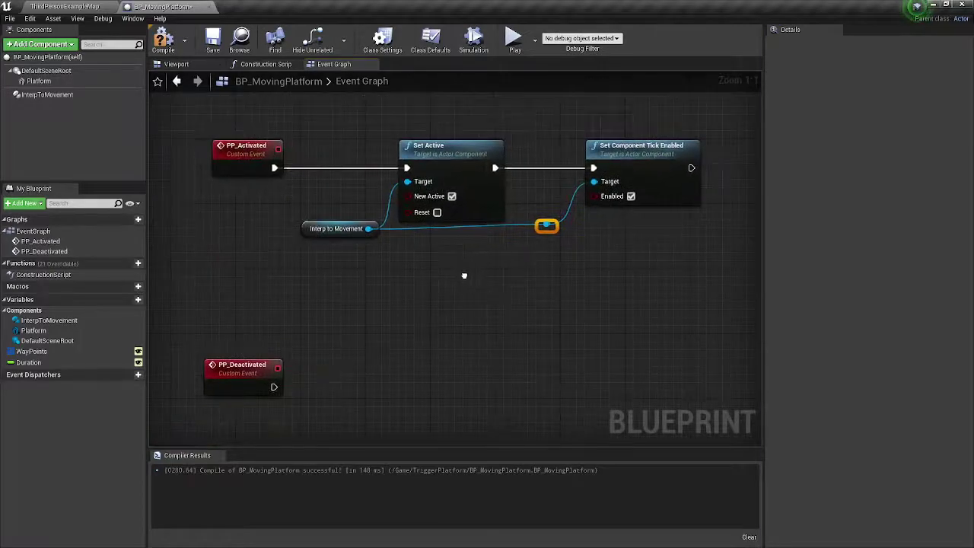
Step: Duplicate the Set Active and Set Component Tick Enabled chain with its Interp to Movement reference and reroute, and connect it to PP_Deactivated
drag(304, 104, 628, 267)
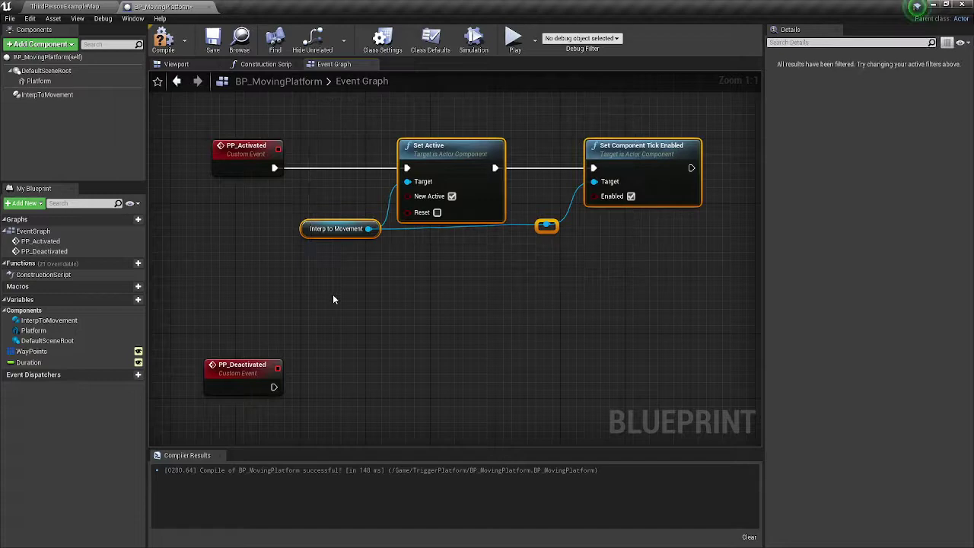
key(ctrl+c)
key(ctrl+v)
drag(369, 320, 415, 375)
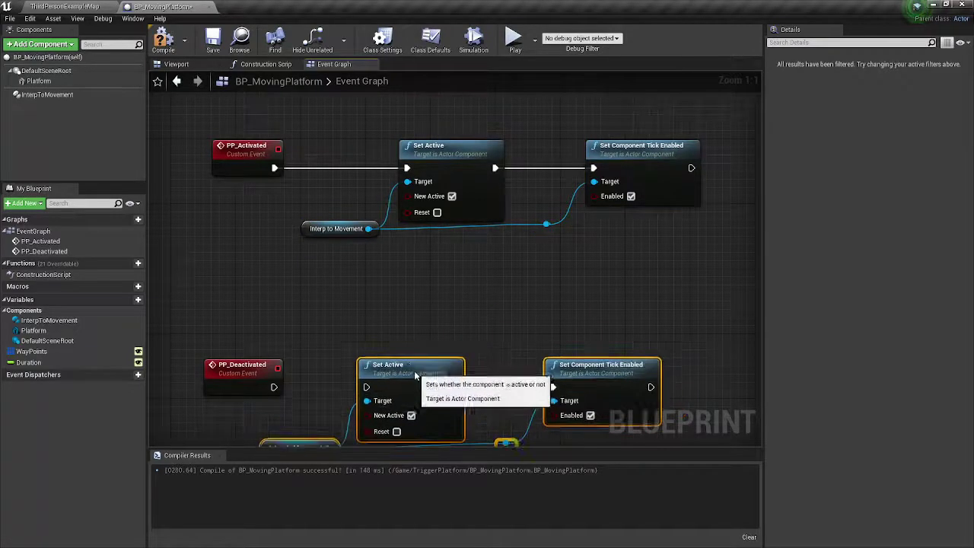
drag(276, 387, 367, 387)
Step: Turn off the Enabled option on the Set Component Tick Enabled node in the PP_Deactivated chain
right_drag(366, 387, 314, 281)
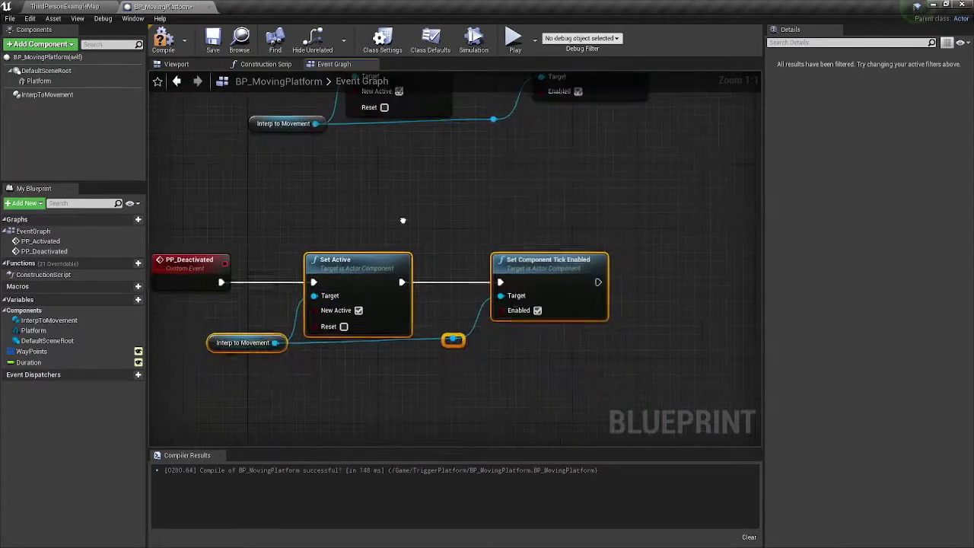
click(537, 310)
scroll(522, 343, down, 5)
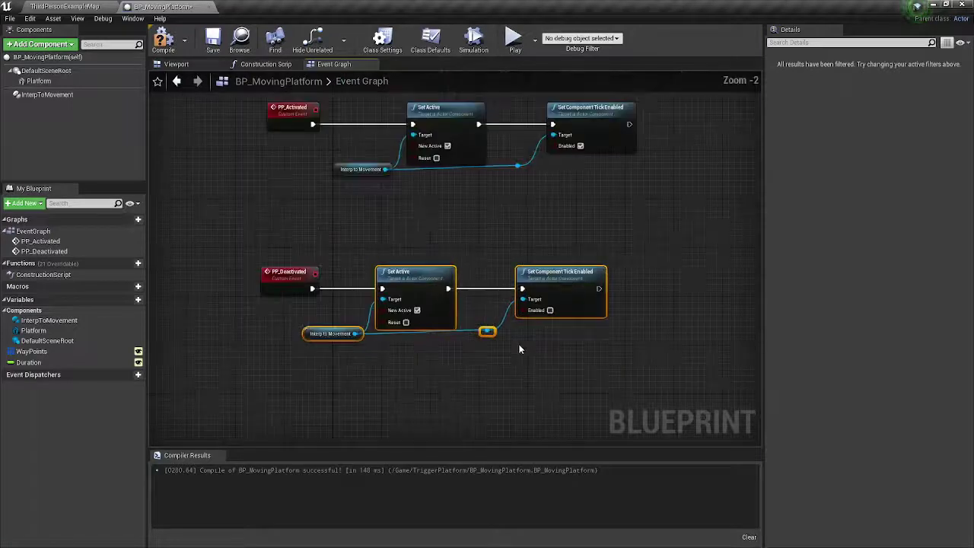
Step: Move the Set Component Tick Enabled nodes and their reroute points farther from the Set Active nodes in both chains
drag(498, 203, 602, 371)
drag(526, 308, 561, 309)
drag(485, 321, 524, 342)
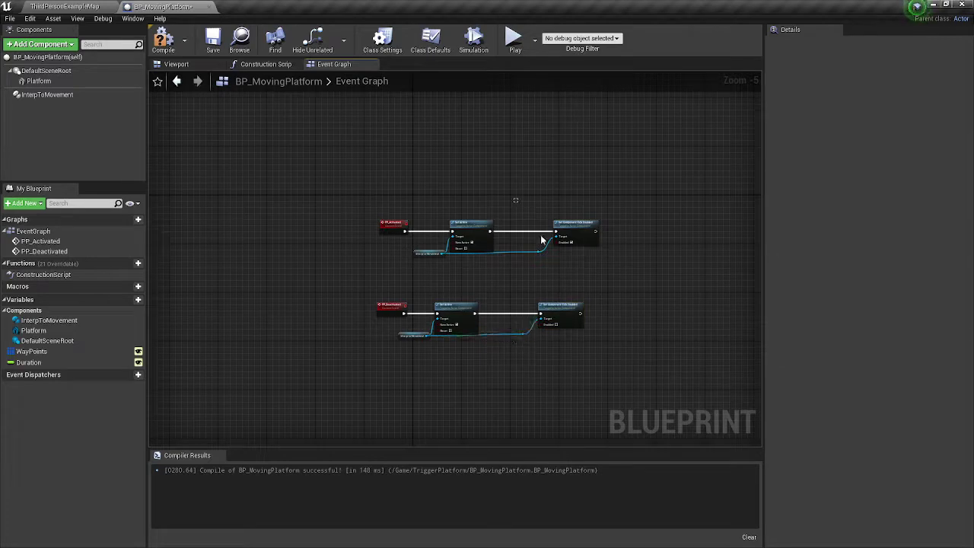
Step: Shift both Set Active nodes and their Interp to Movement references together toward the middle of the two event chains
scroll(572, 280, up, 2)
drag(283, 135, 445, 421)
drag(491, 122, 678, 410)
drag(323, 131, 426, 301)
right_drag(434, 293, 448, 432)
drag(315, 117, 456, 426)
scroll(422, 176, up, 2)
right_drag(435, 169, 460, 284)
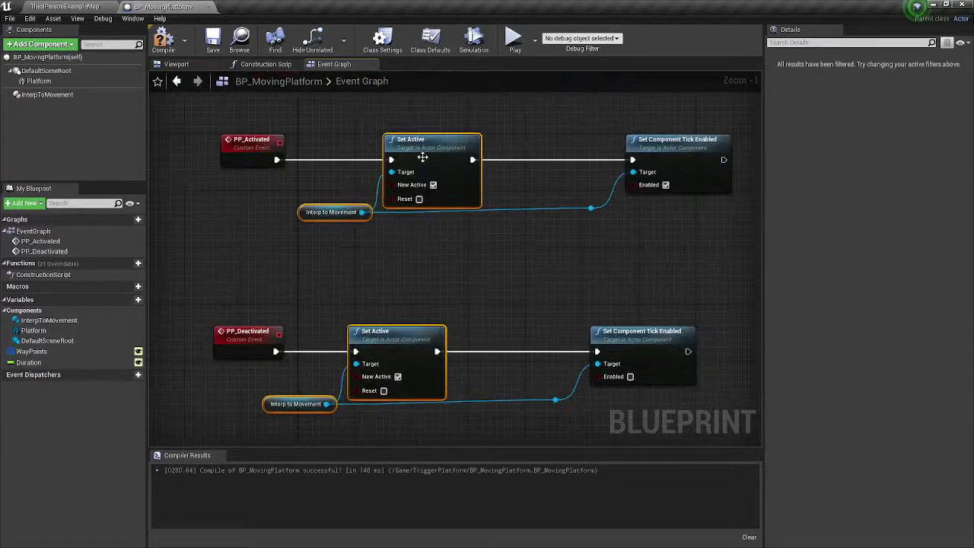
drag(424, 156, 461, 155)
click(540, 303)
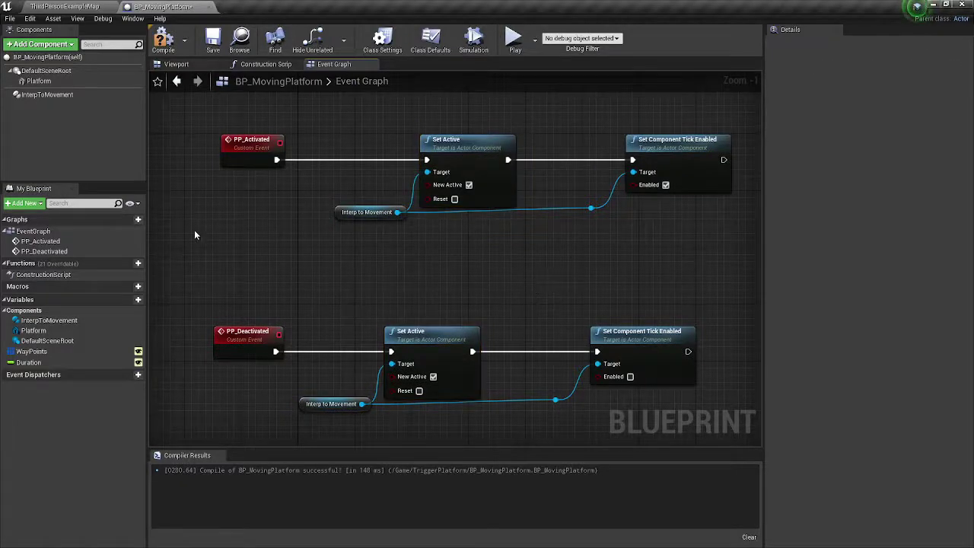
Step: Compile BP_MovingPlatform and open the BP_PressurePlate Blueprint from the TriggerPlatform folder
click(163, 38)
mouse_move(255, 150)
mouse_down()
mouse_move(255, 122)
mouse_move(255, 143)
mouse_up()
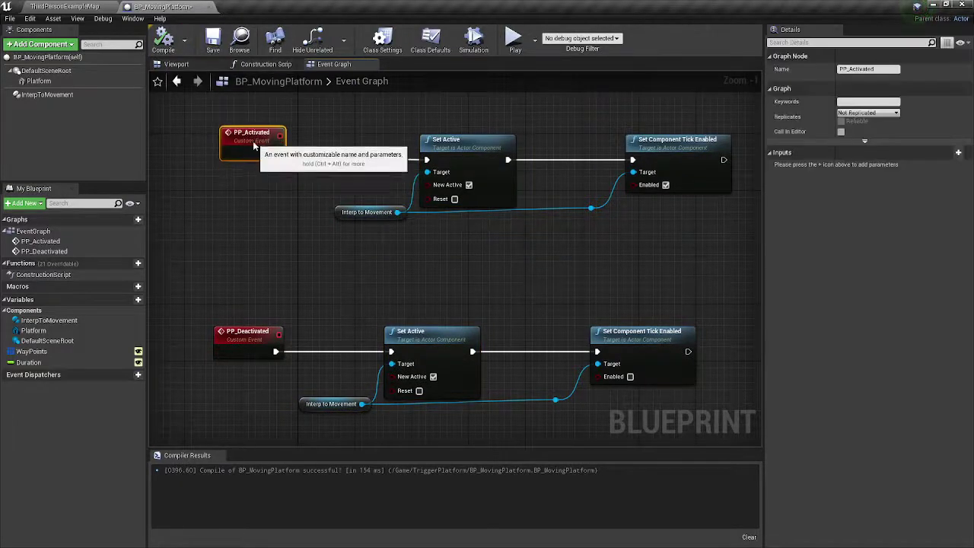
click(64, 7)
double_click(254, 432)
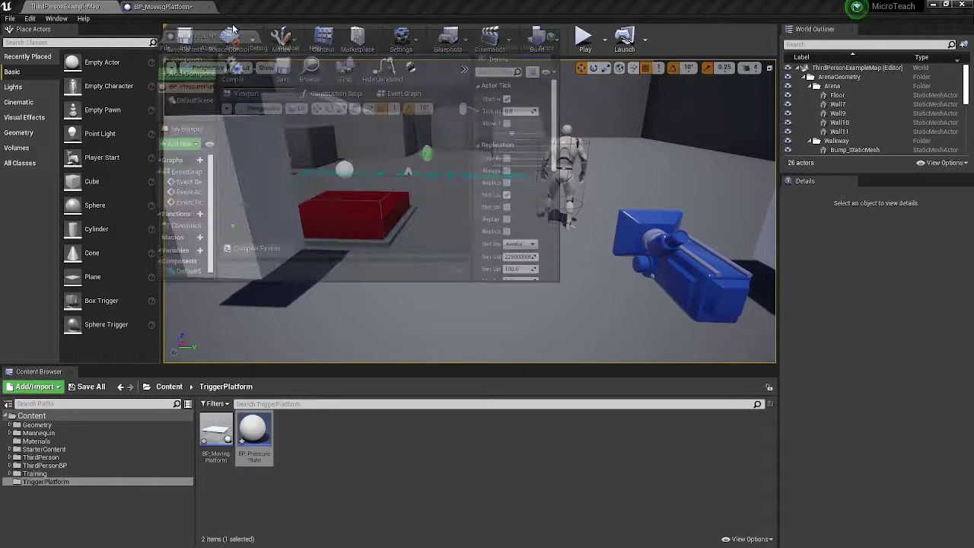
Step: Add a Cube component to BP_PressurePlate and name it Base
click(67, 44)
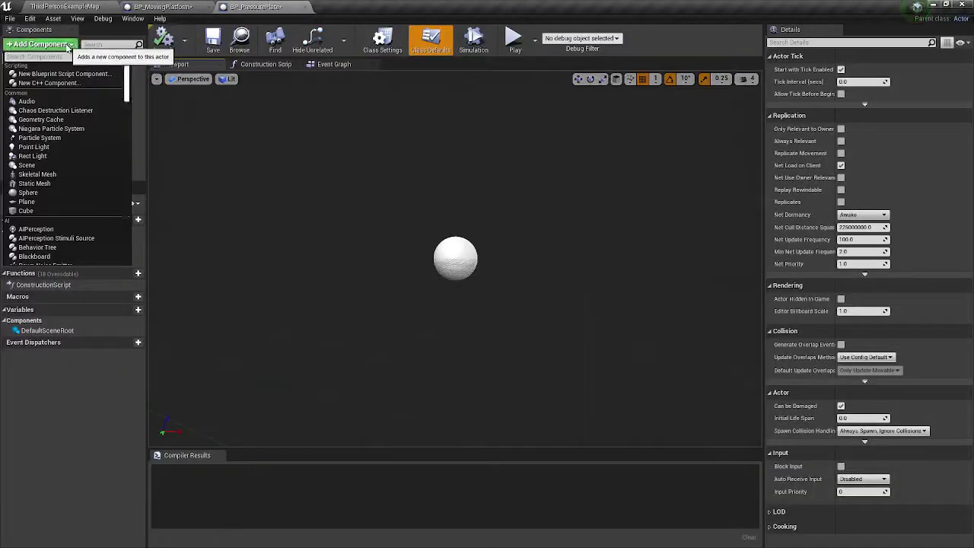
click(26, 211)
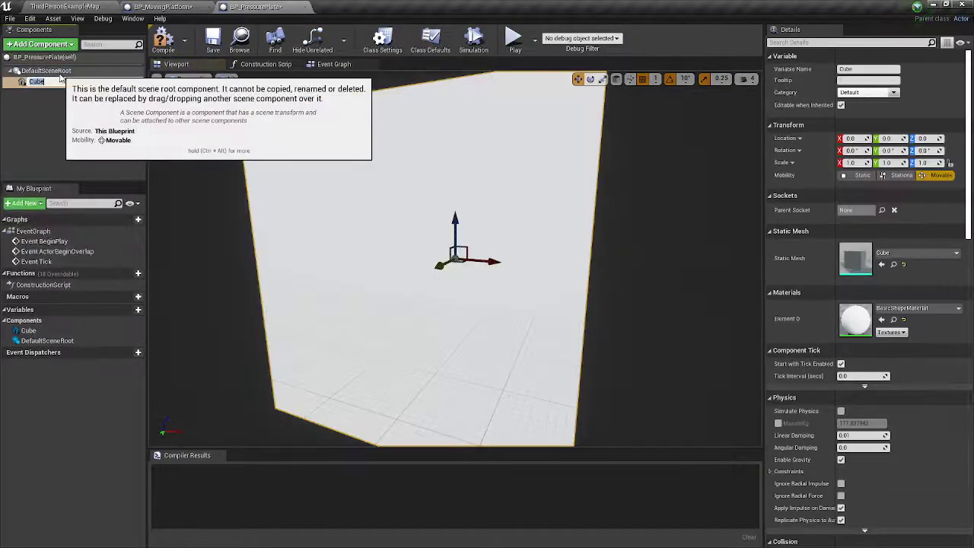
text(Base)
key(Return)
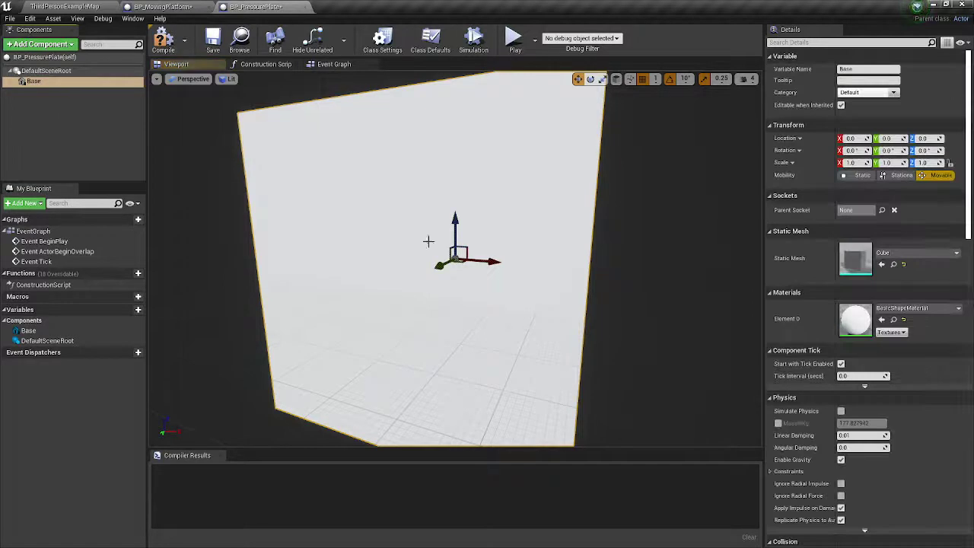
Step: Set the Base cube's scale to 2 in X, 2 in Y and 0.1 in Z
text(2)
key(Tab)
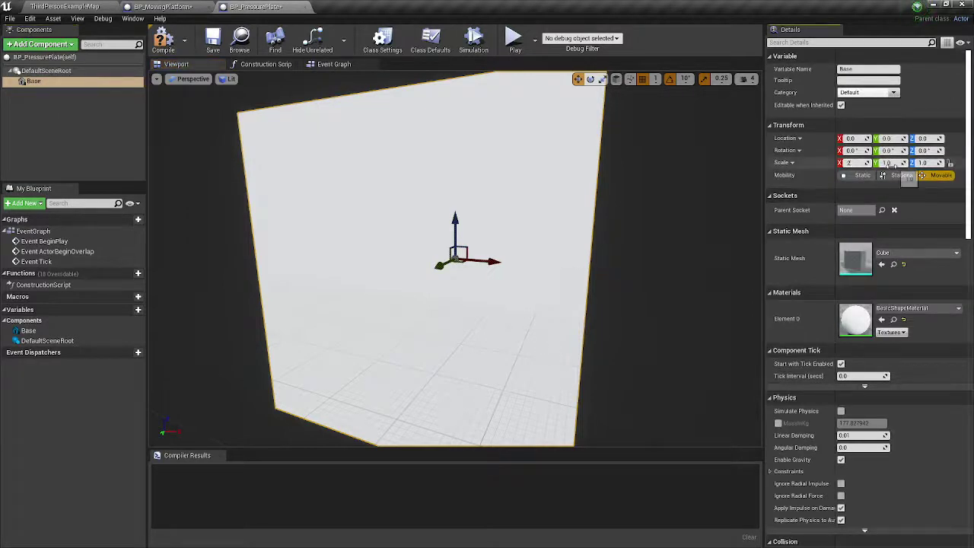
text(2)
key(Tab)
text(0.)
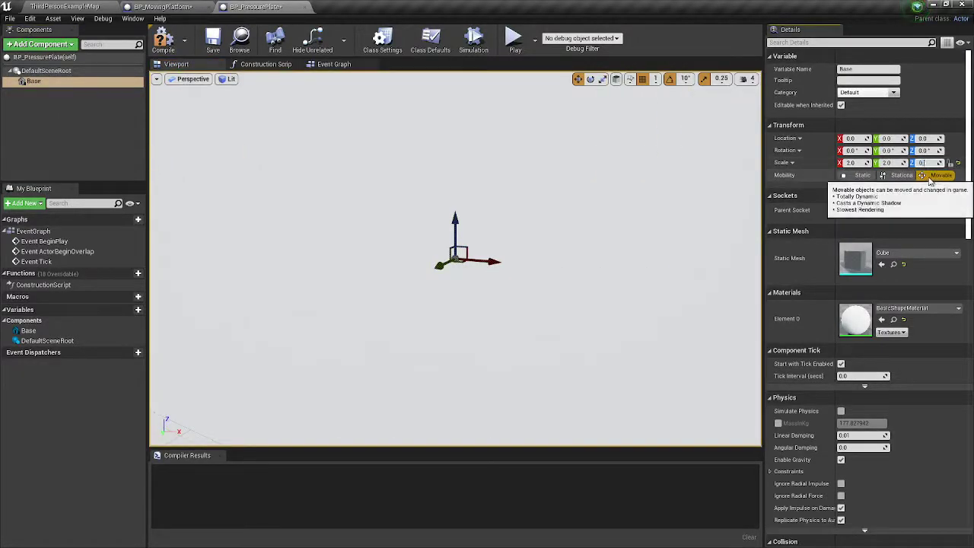
text(1)
key(Return)
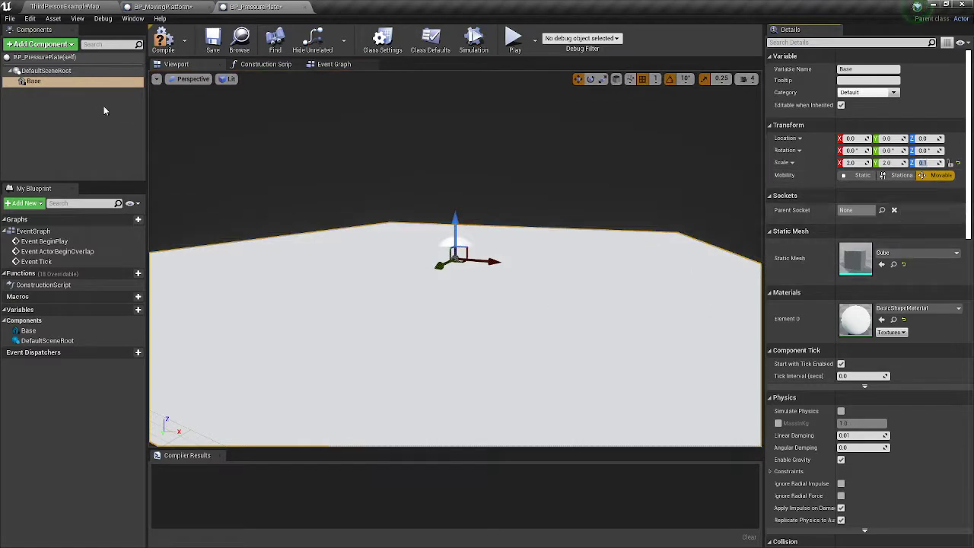
Step: Add a second Cube component under DefaultSceneRoot and name it PressurePlate
click(46, 70)
click(40, 43)
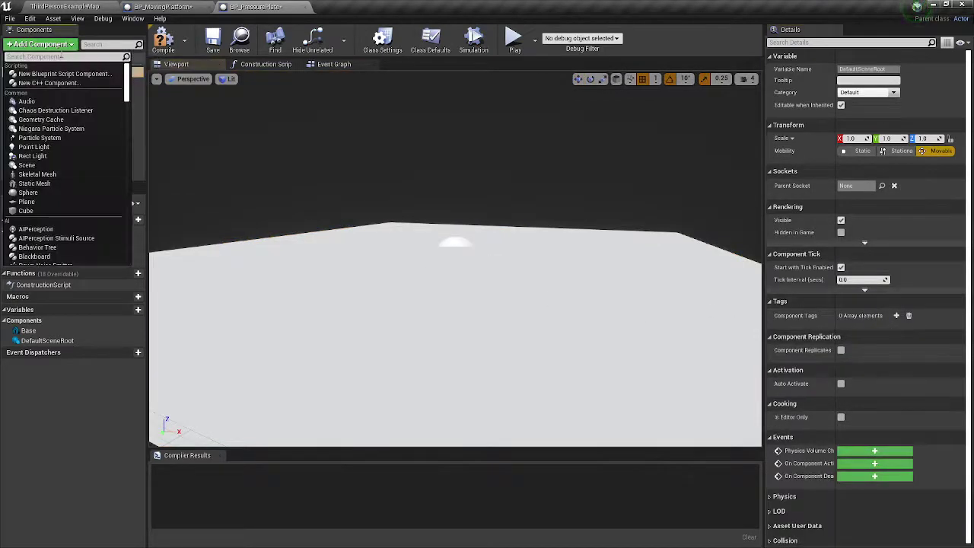
click(38, 211)
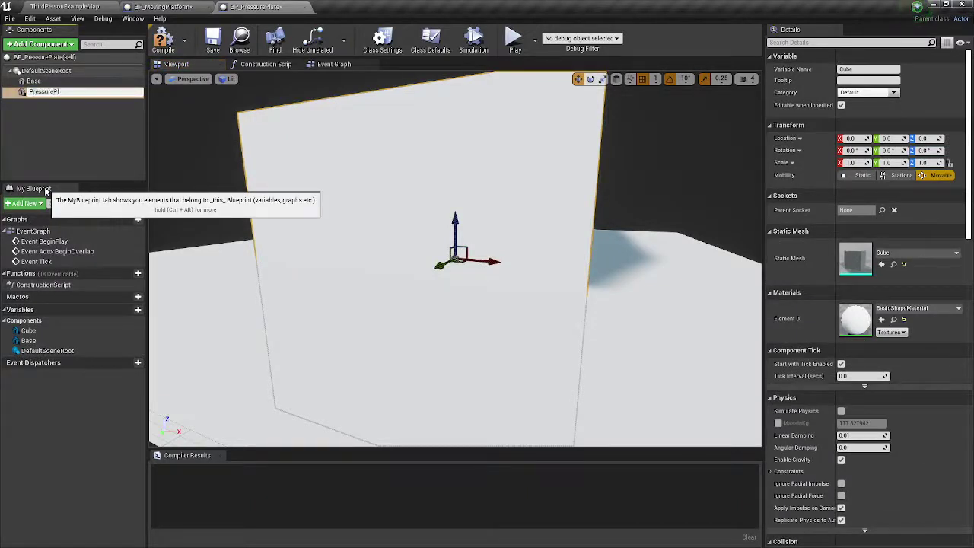
key(Return)
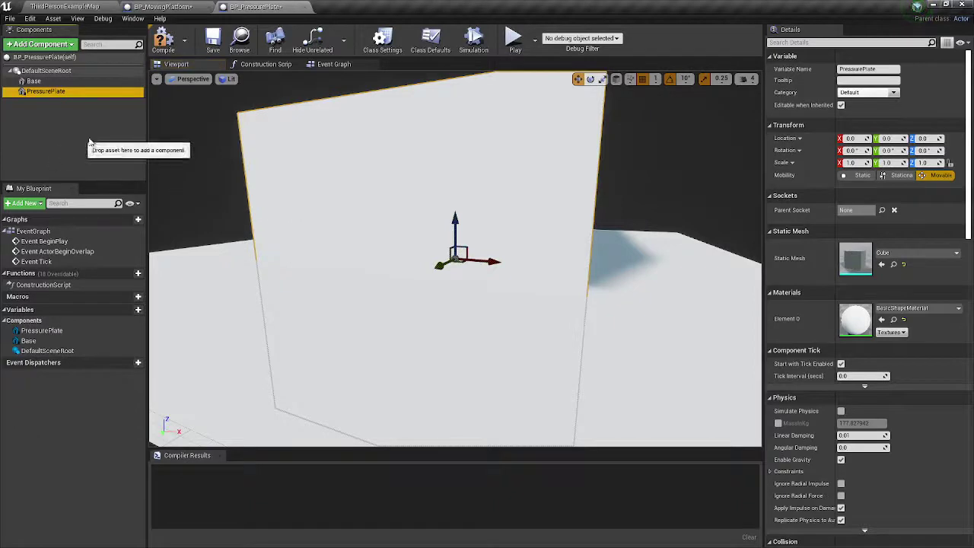
Step: Set the PressurePlate cube's scale to 1.9 in X, 1.9 in Y and 0.2 in Z
click(850, 163)
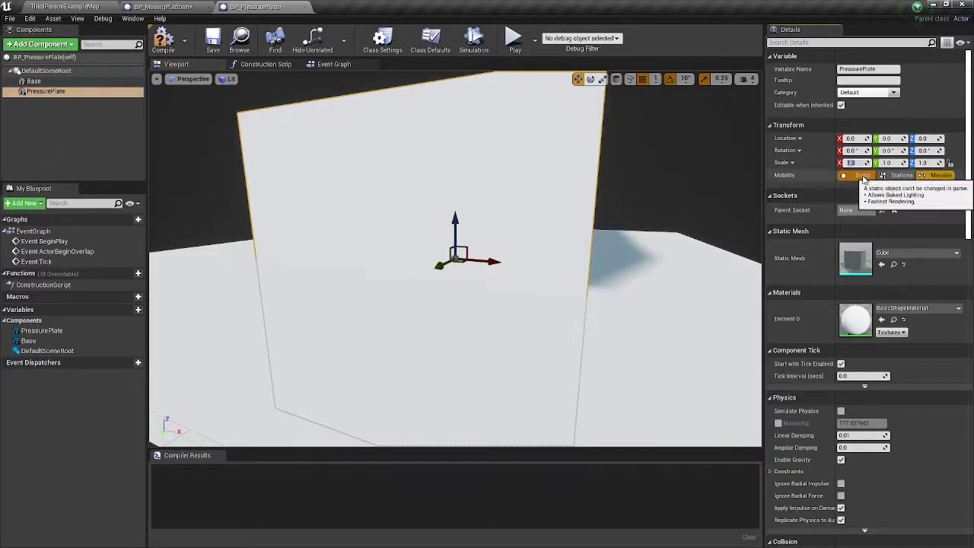
text(1.)
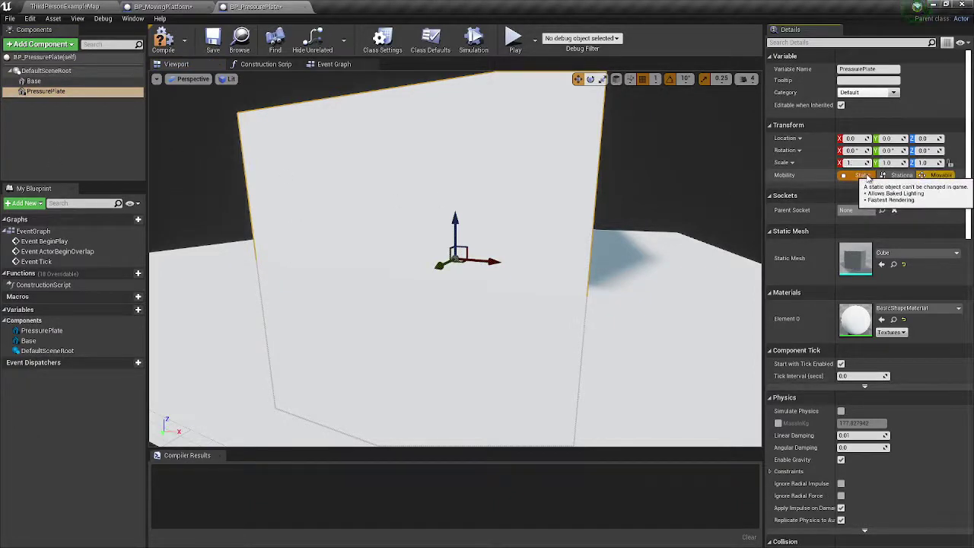
text(9)
key(Tab)
text(1.9)
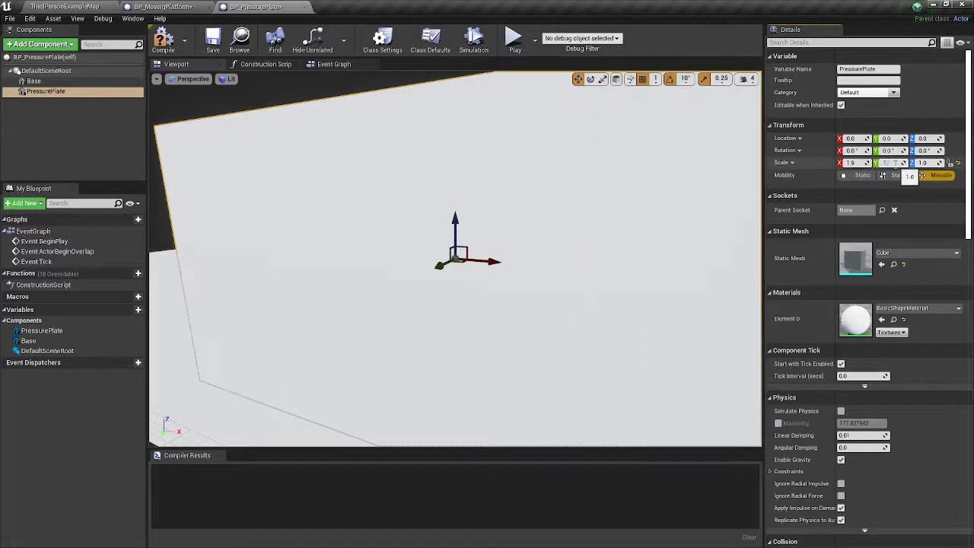
key(Tab)
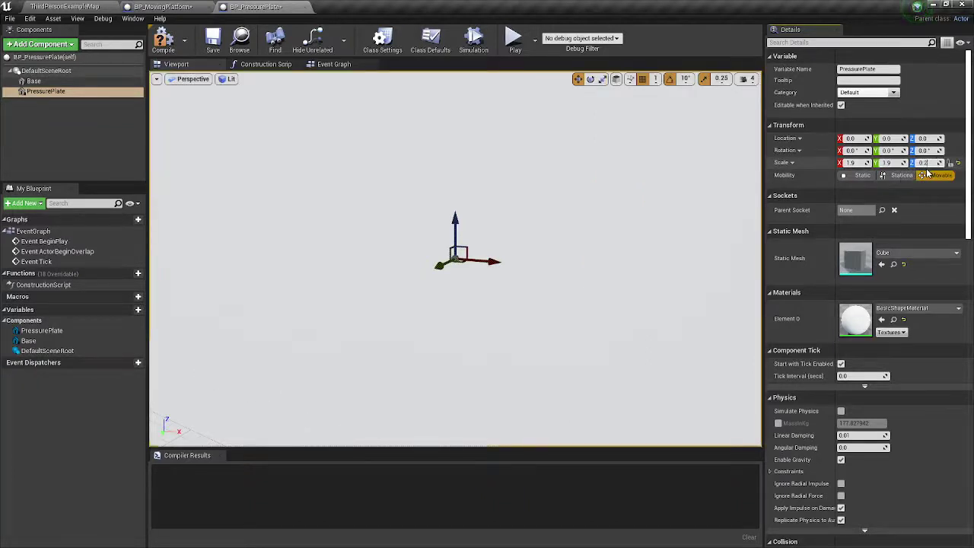
text(0.2)
key(Return)
Step: Raise the PressurePlate cube to a Z location of 10 and assign it the MI_BlueMetal material
drag(548, 171, 548, 251)
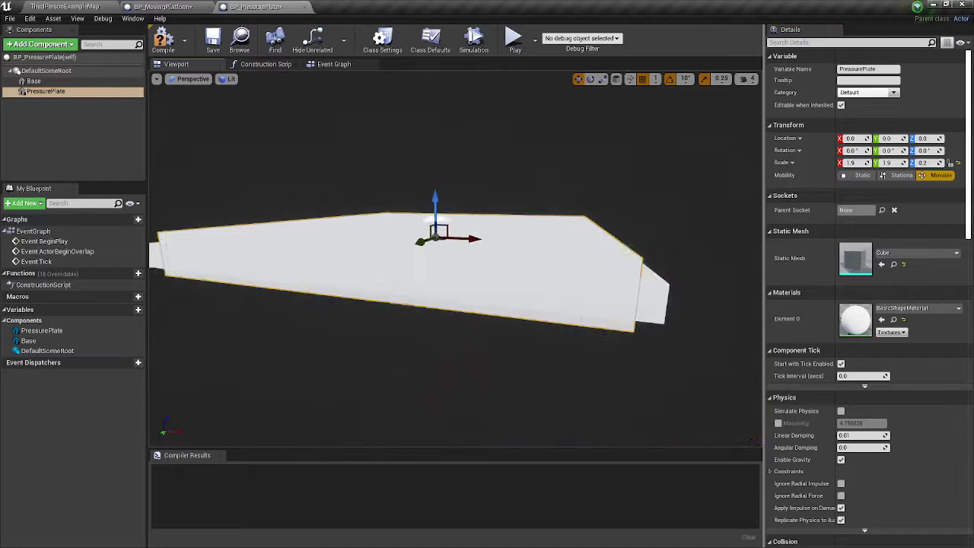
drag(437, 203, 437, 187)
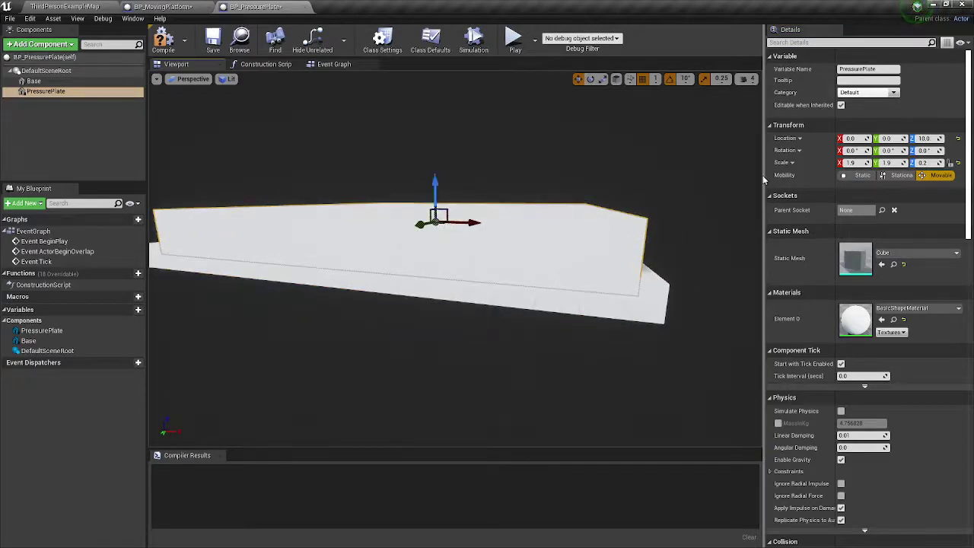
click(913, 309)
text(MI_)
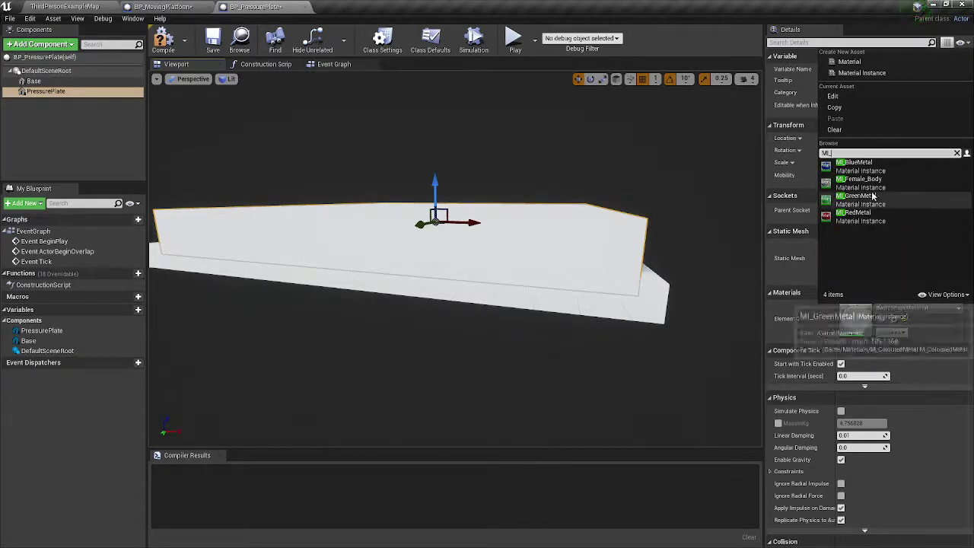
click(855, 166)
Step: Try the PressurePlate's vertical movement over the base, return it to Z 10 and compile BP_PressurePlate
drag(472, 139, 415, 160)
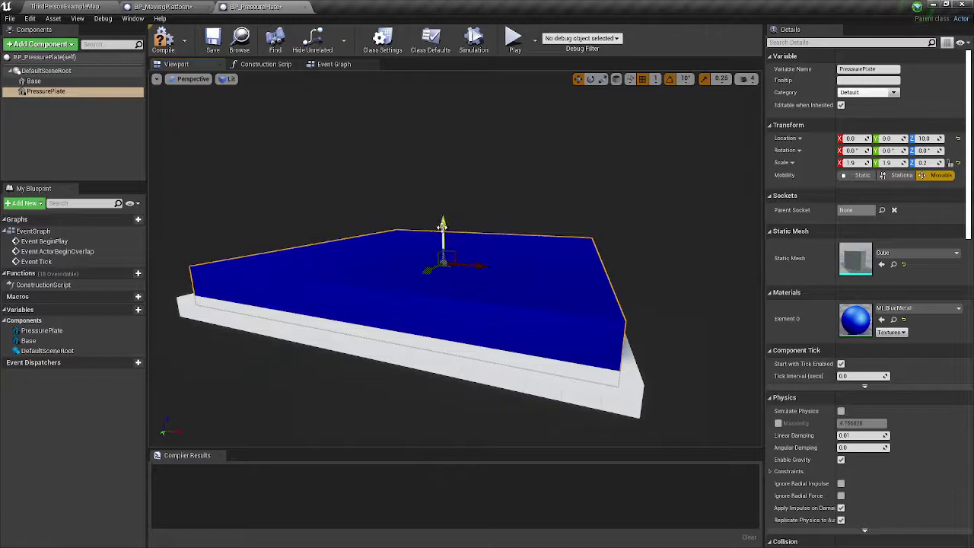
mouse_move(442, 224)
mouse_down()
mouse_move(443, 248)
mouse_move(443, 226)
mouse_up()
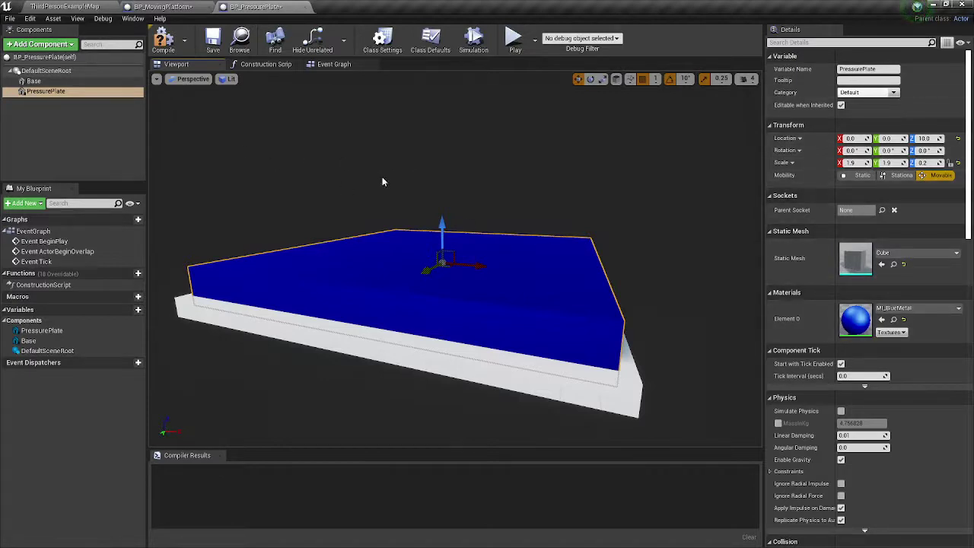
click(163, 40)
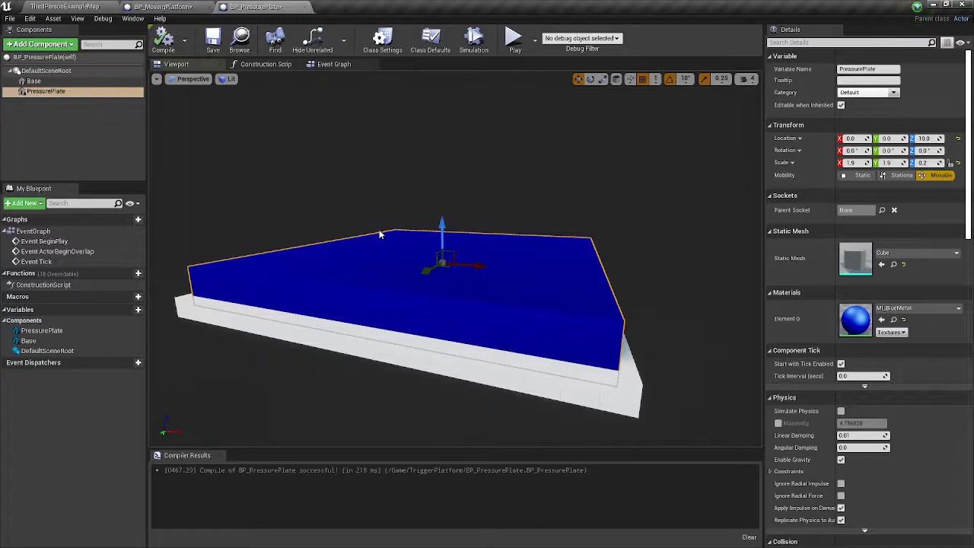
Step: Add a Box Collision component named TriggerVolume and attach it directly to DefaultSceneRoot
click(39, 44)
scroll(64, 206, down, 2)
scroll(64, 206, down, 5)
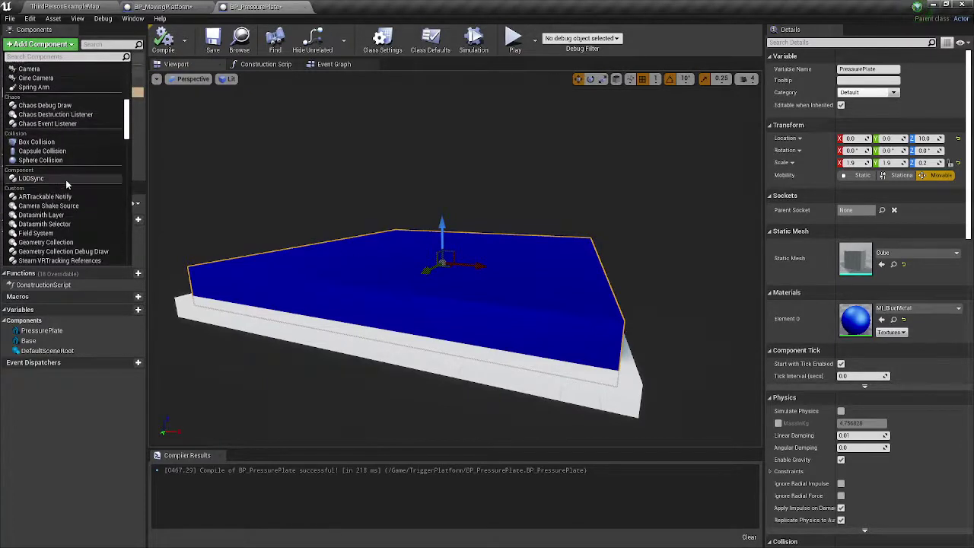
click(57, 147)
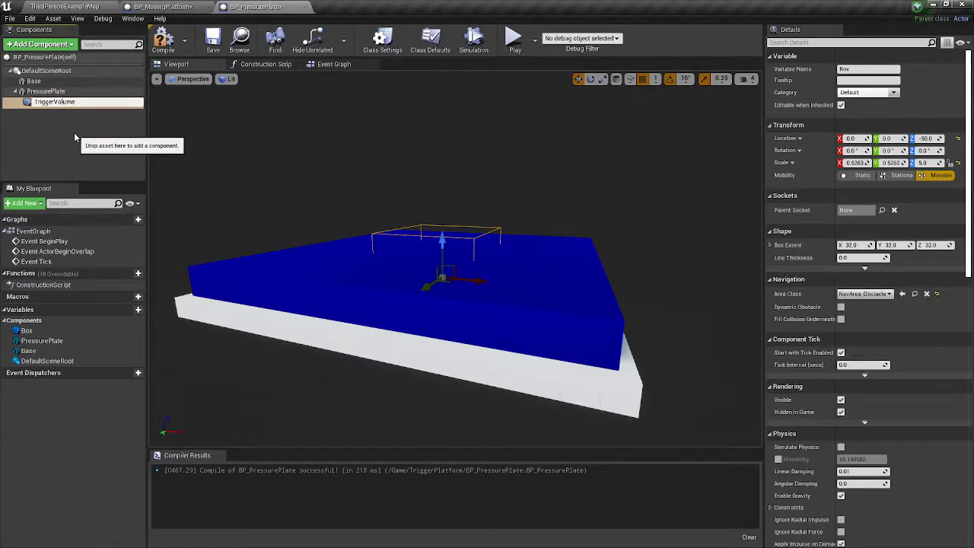
key(Return)
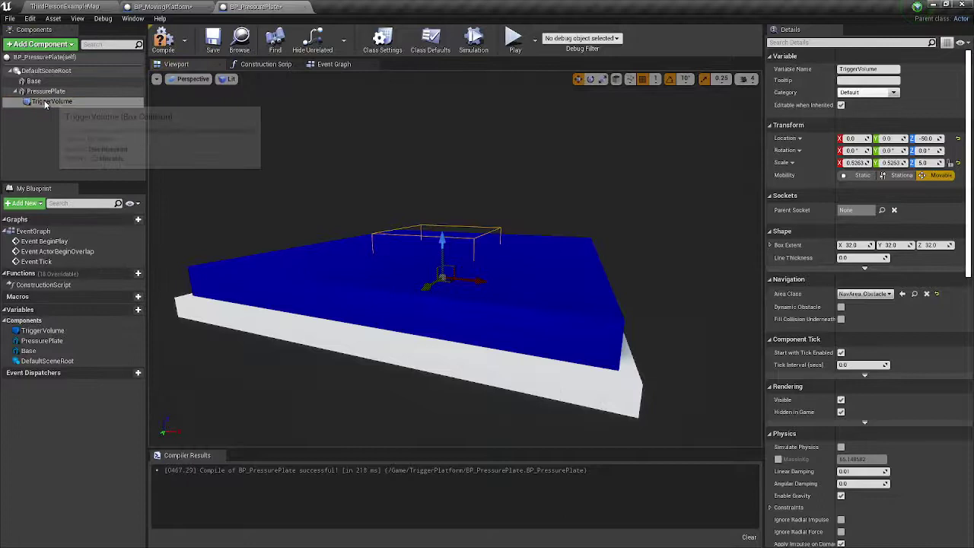
drag(49, 101, 44, 71)
click(61, 80)
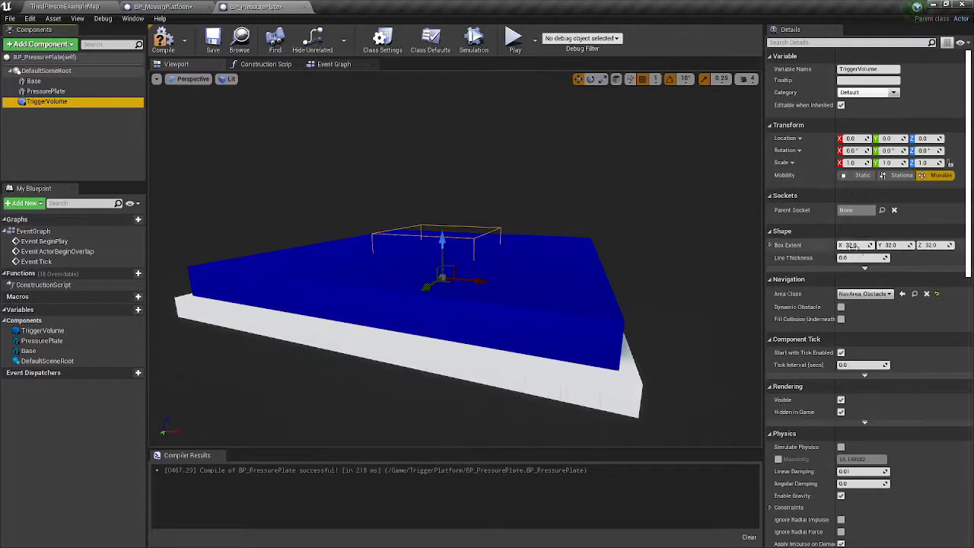
Step: Set the TriggerVolume's Box Extent to 95 in X, 95 in Y and 20 in Z
click(852, 245)
text(95)
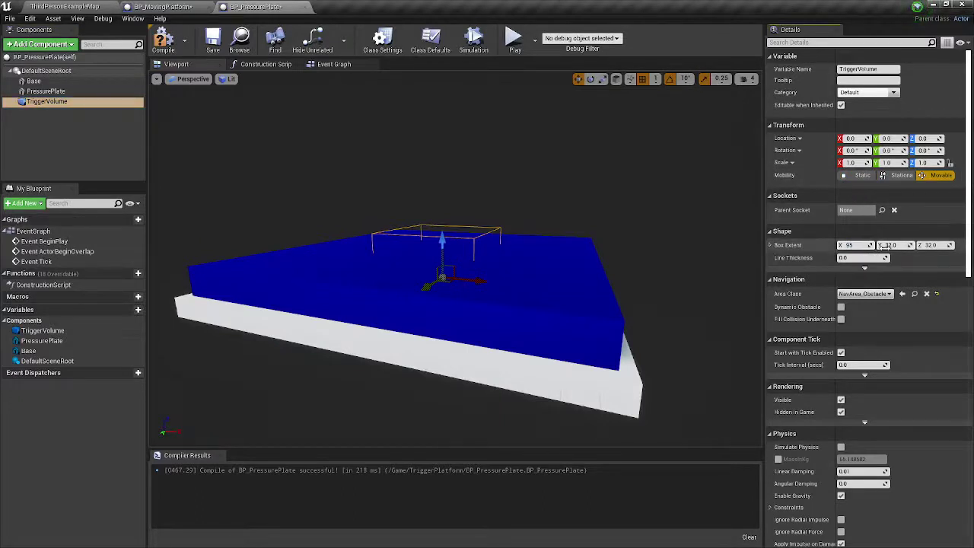
click(892, 245)
text(95)
key(Tab)
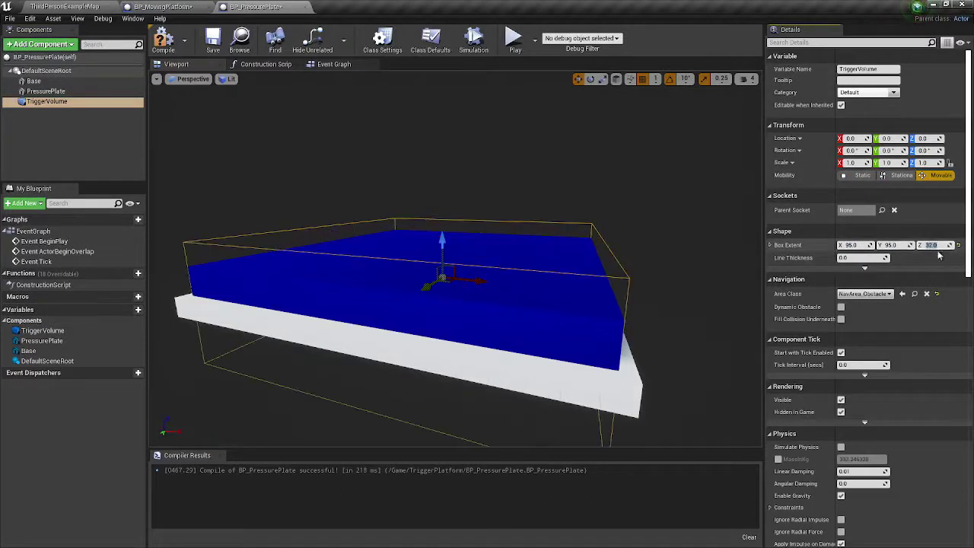
text(20)
key(Return)
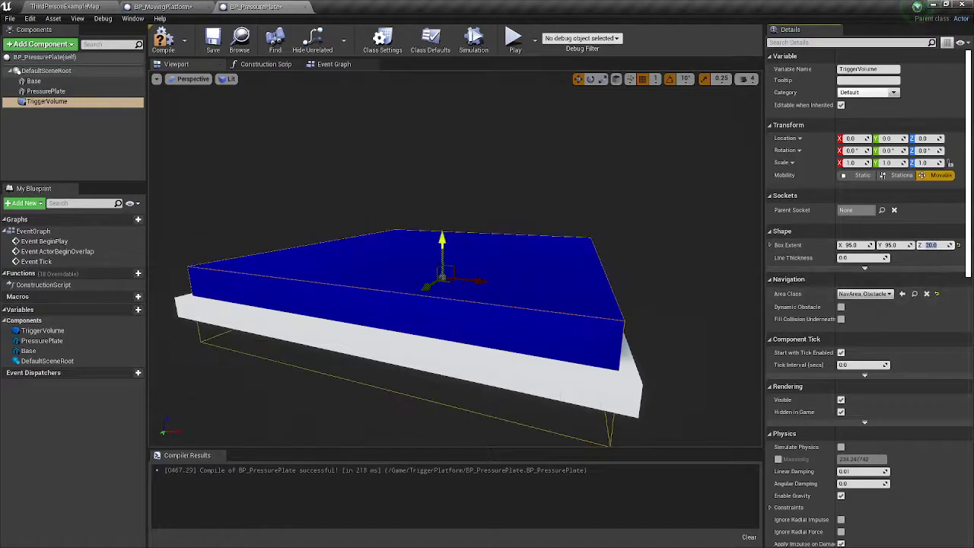
Step: Raise the TriggerVolume above the pressure plate to a Z location of 25
drag(441, 255, 441, 217)
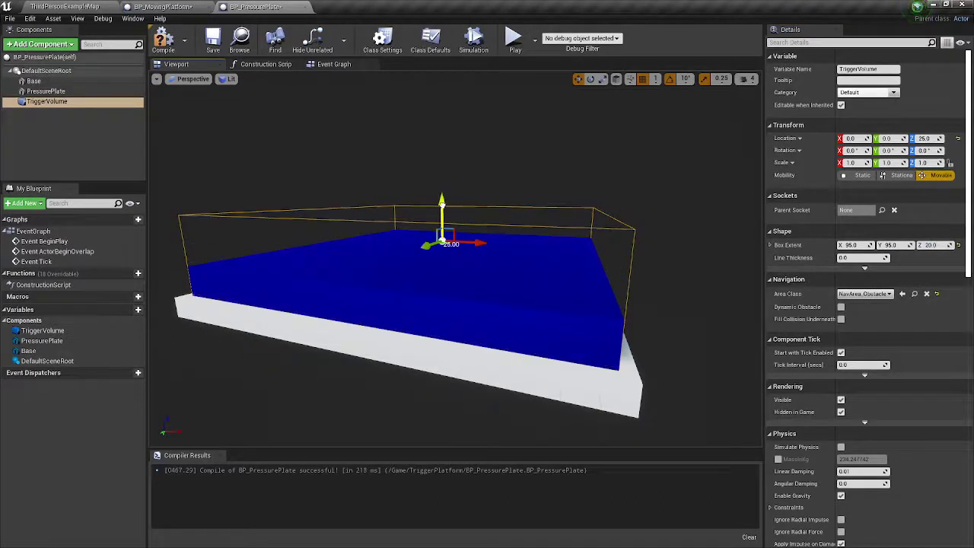
drag(524, 110, 503, 111)
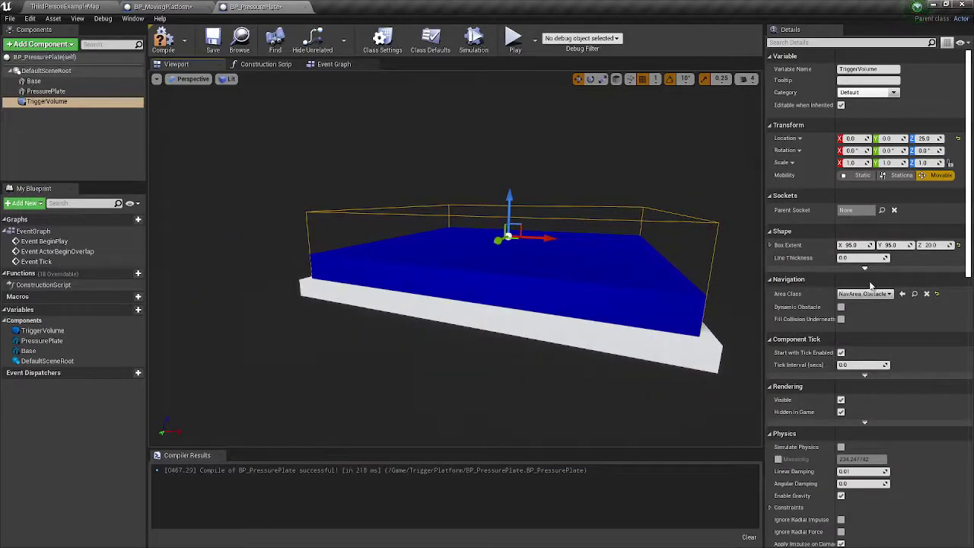
Step: Set the TriggerVolume's Can Character Step Up On to No and its Collision Presets to OverlapAll, keeping Generate Overlap Events enabled
scroll(871, 284, down, 10)
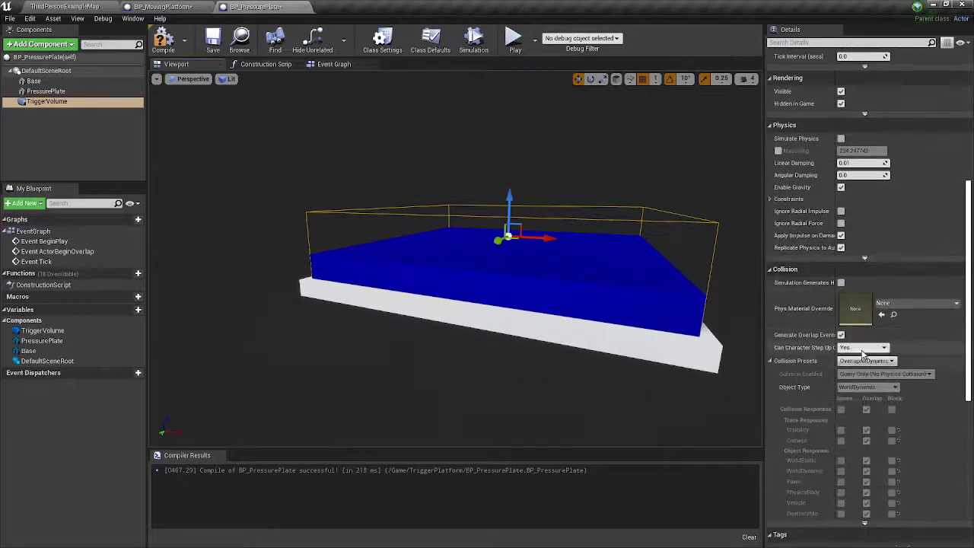
click(864, 350)
click(853, 357)
click(875, 364)
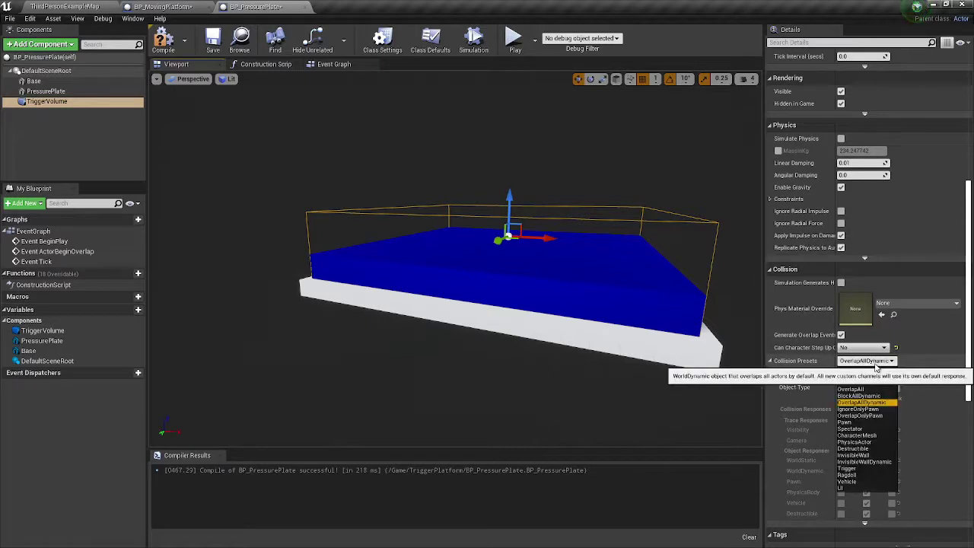
click(853, 389)
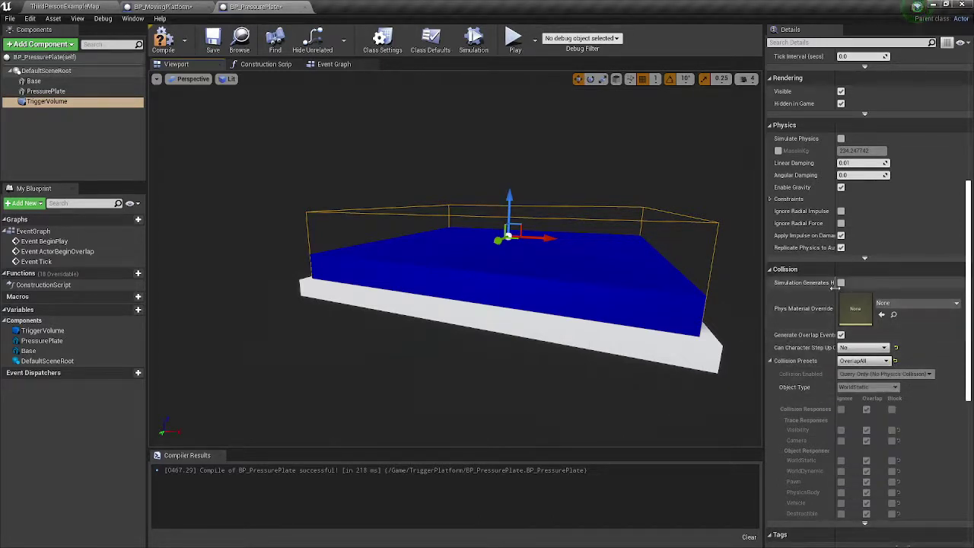
drag(835, 287, 857, 288)
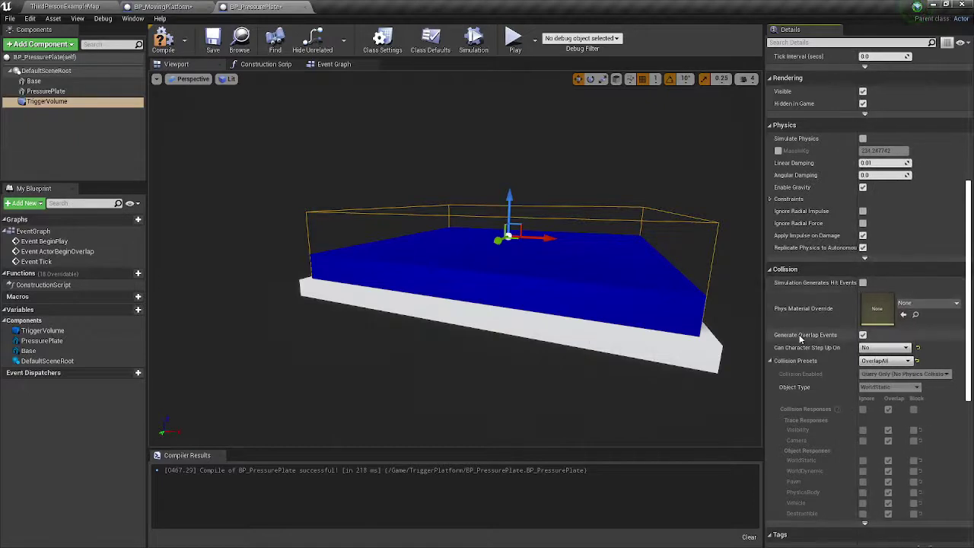
click(864, 336)
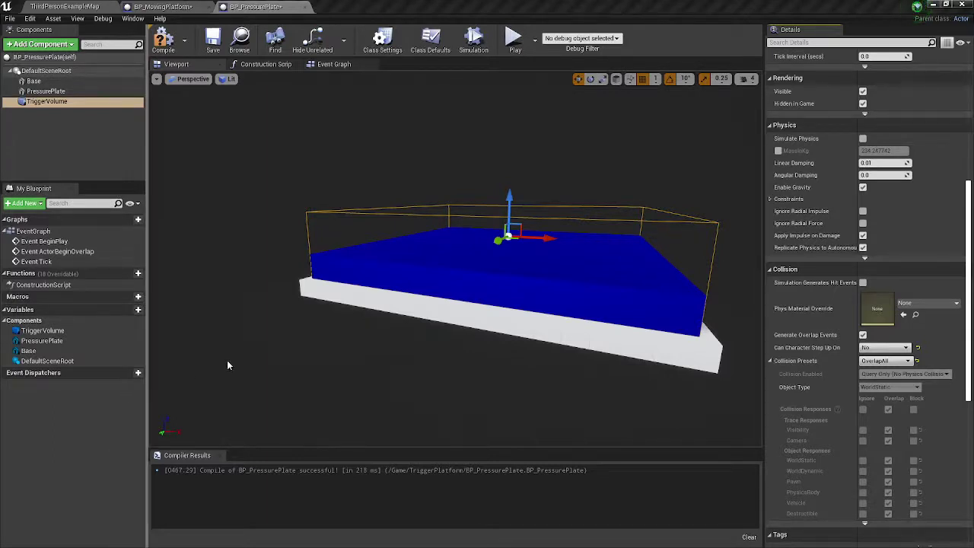
Step: Add an instance-editable variable named TargetPlatform of type BP Moving Platform Object Reference and compile BP_PressurePlate
click(126, 309)
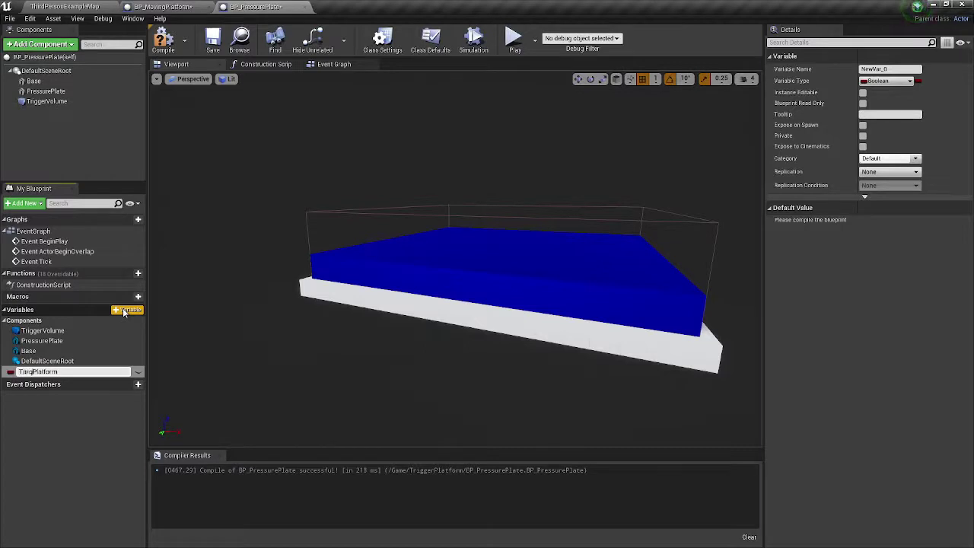
key(Return)
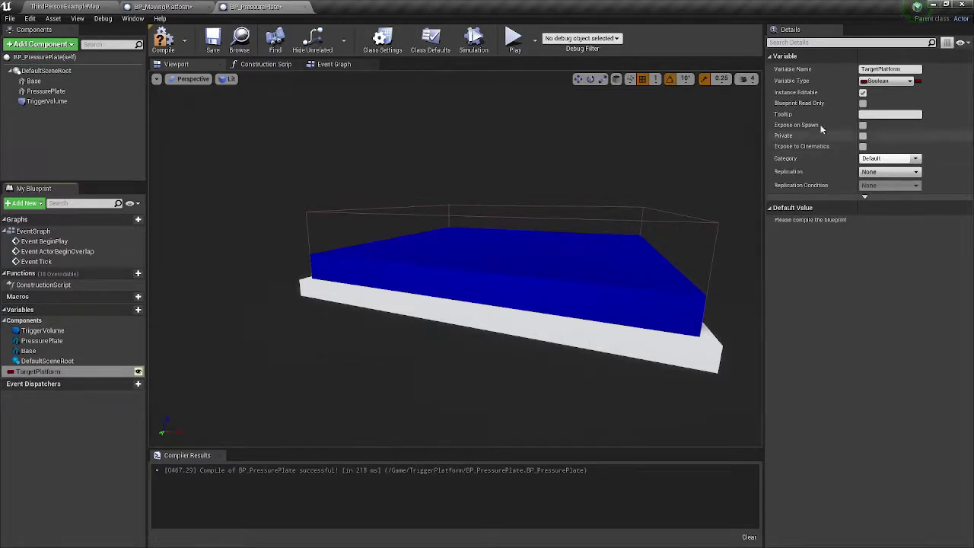
click(889, 81)
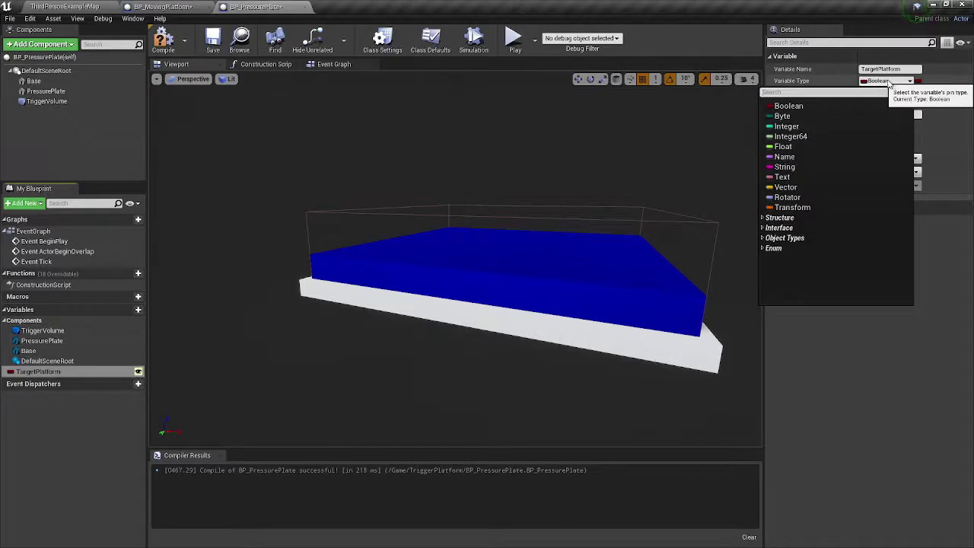
text(BP_)
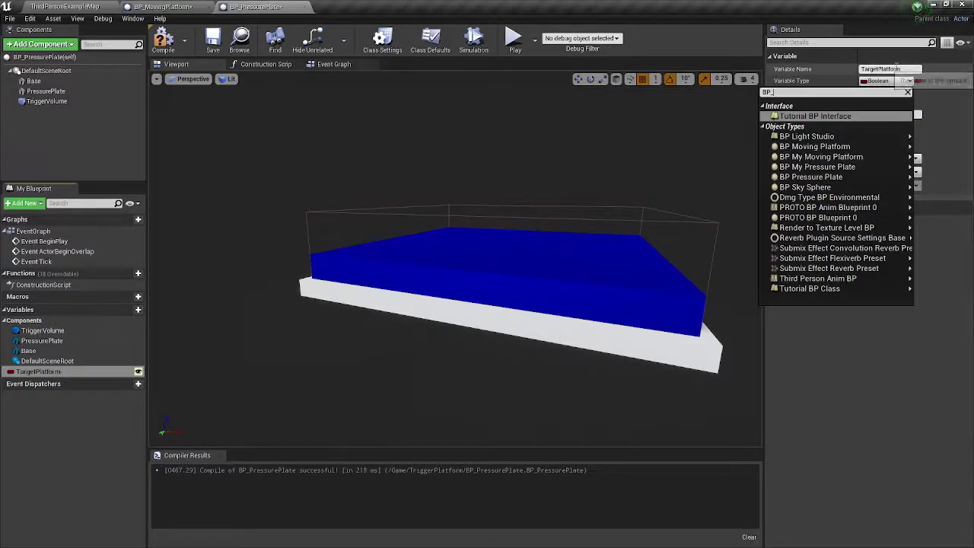
mouse_move(814, 146)
click(707, 146)
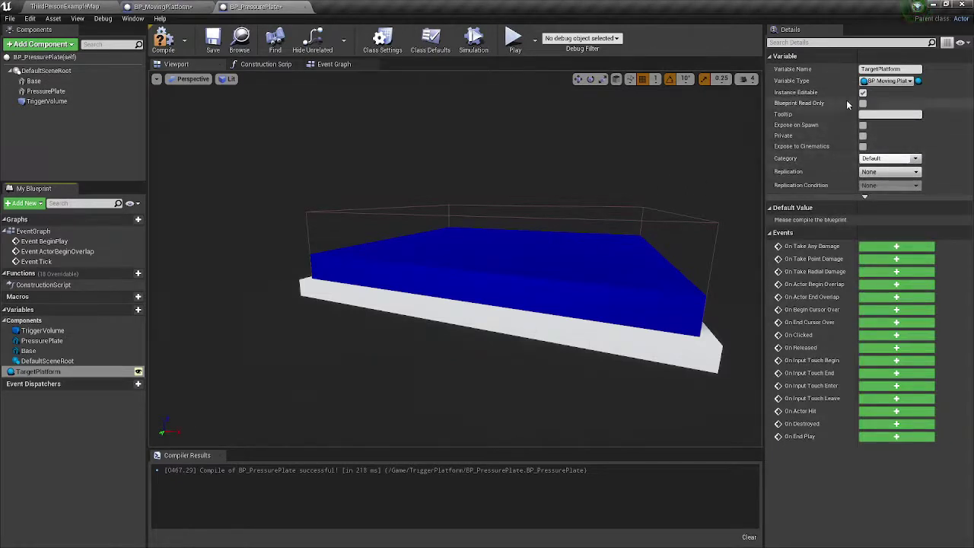
drag(455, 135, 464, 164)
drag(488, 228, 495, 228)
click(163, 38)
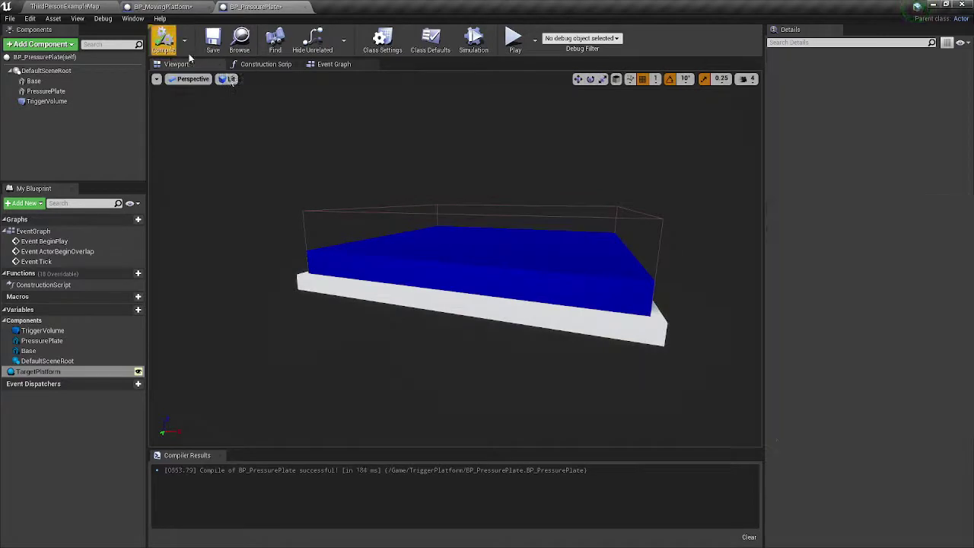
Step: Add an OnComponentBeginOverlap event for the TriggerVolume to BP_PressurePlate's Event Graph
click(328, 67)
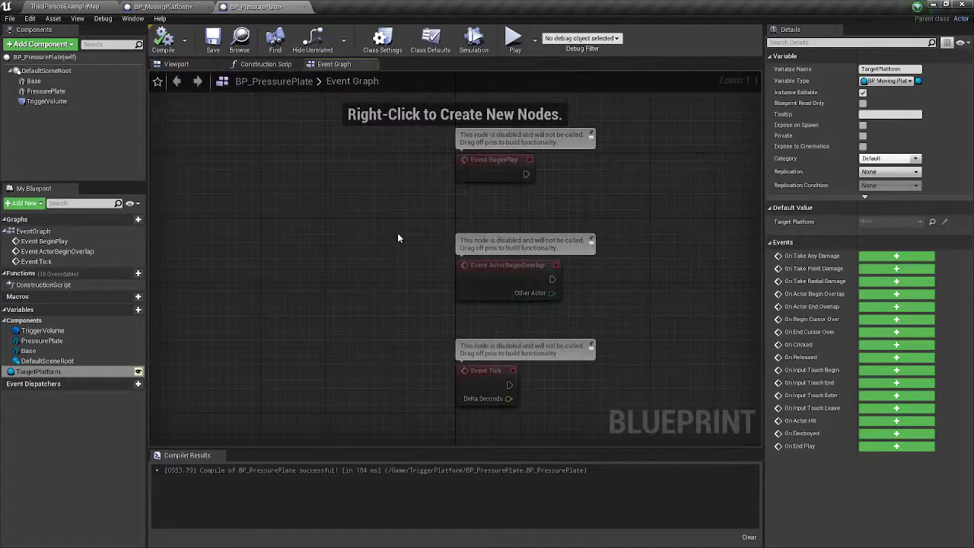
right_drag(372, 307, 267, 142)
right_click(46, 100)
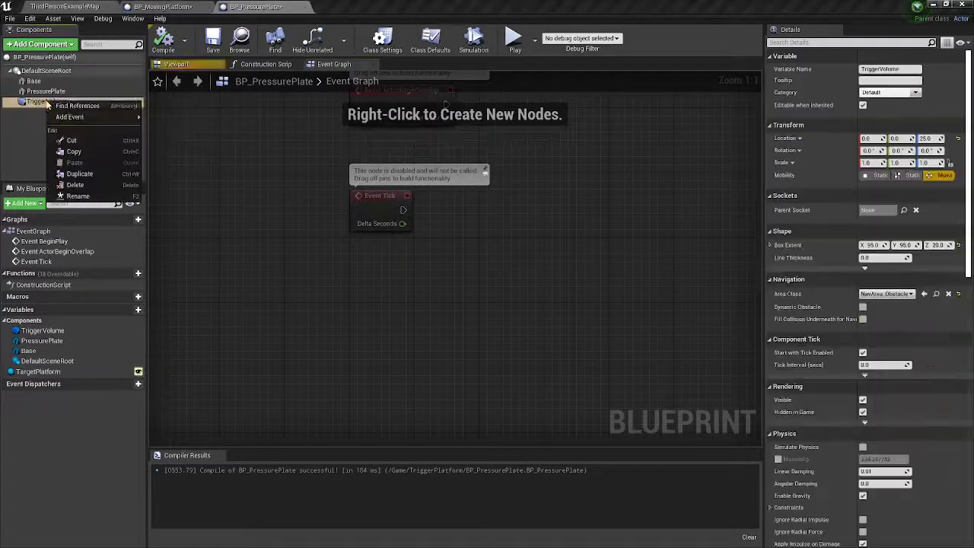
mouse_move(99, 117)
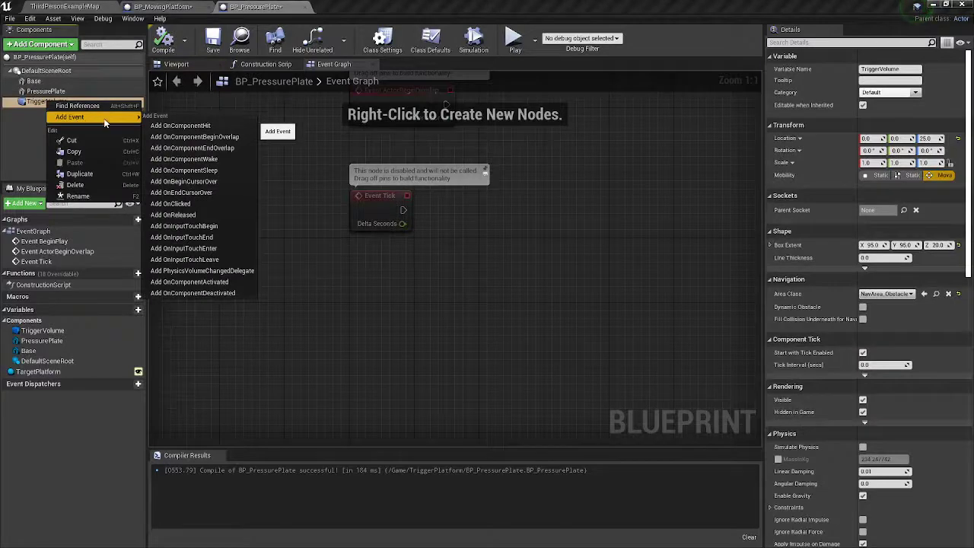
click(215, 140)
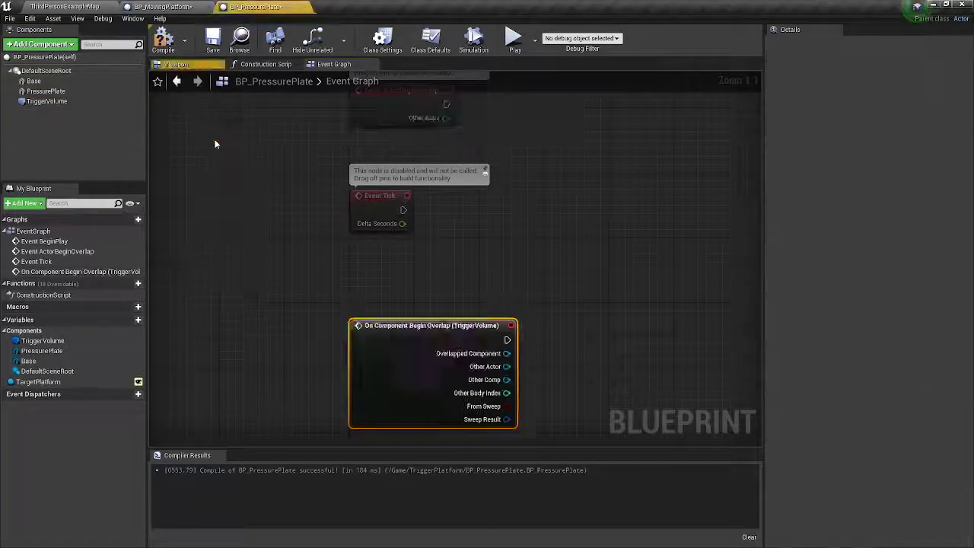
Step: Add an OnComponentEndOverlap event for the TriggerVolume and space it below the Begin Overlap event
right_click(64, 104)
mouse_move(128, 123)
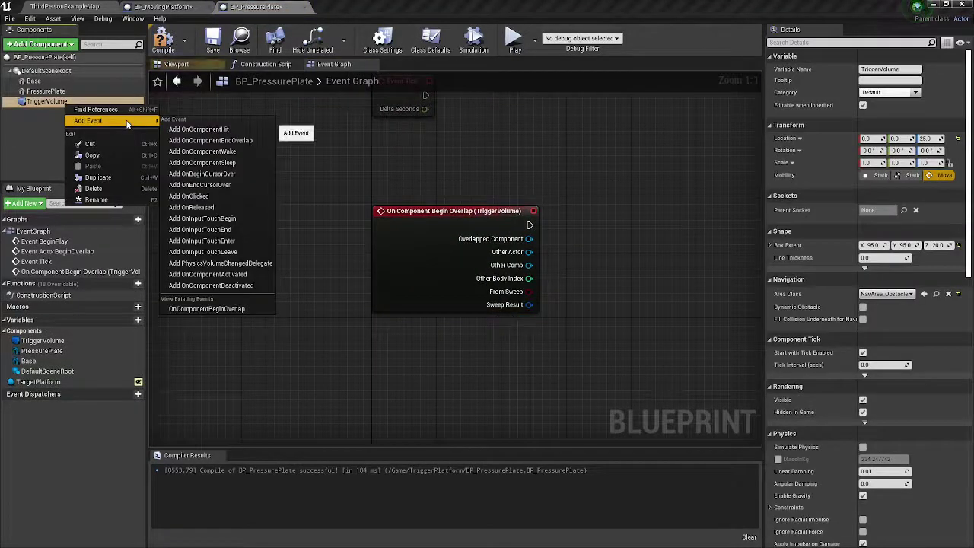
click(232, 141)
drag(438, 245, 441, 327)
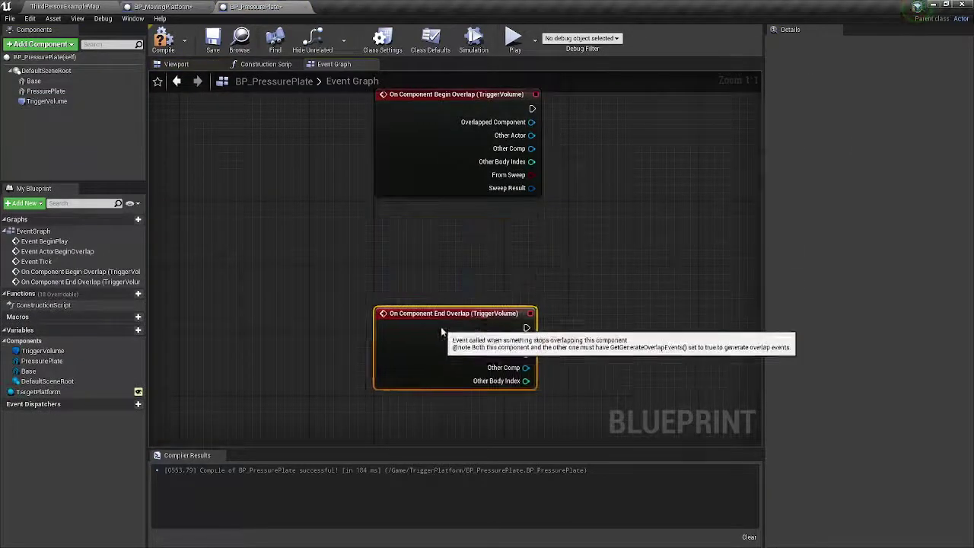
right_drag(511, 244, 347, 318)
drag(333, 191, 340, 174)
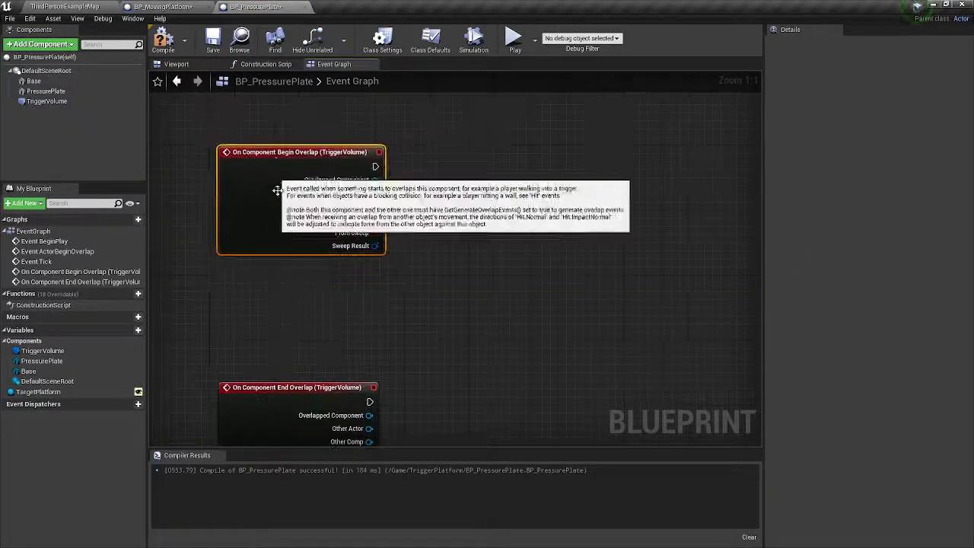
click(48, 101)
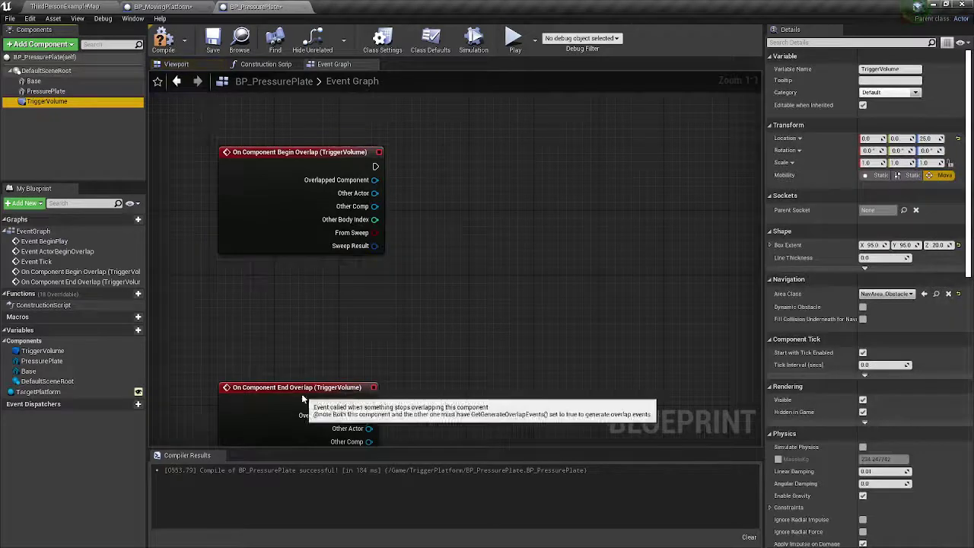
drag(302, 393, 304, 390)
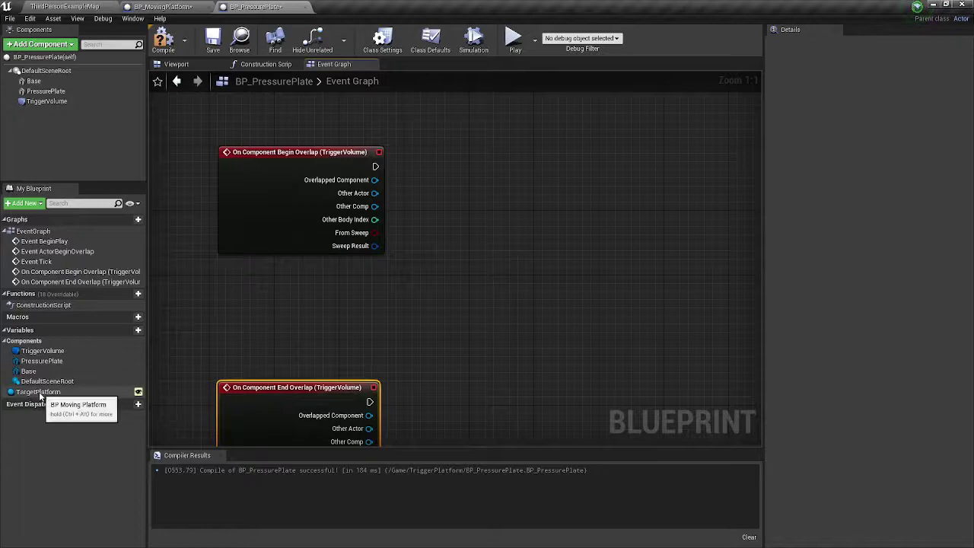
Step: Place a TargetPlatform getter, convert it to a validated get and connect the Begin Overlap event's execution output to it
drag(38, 391, 397, 301)
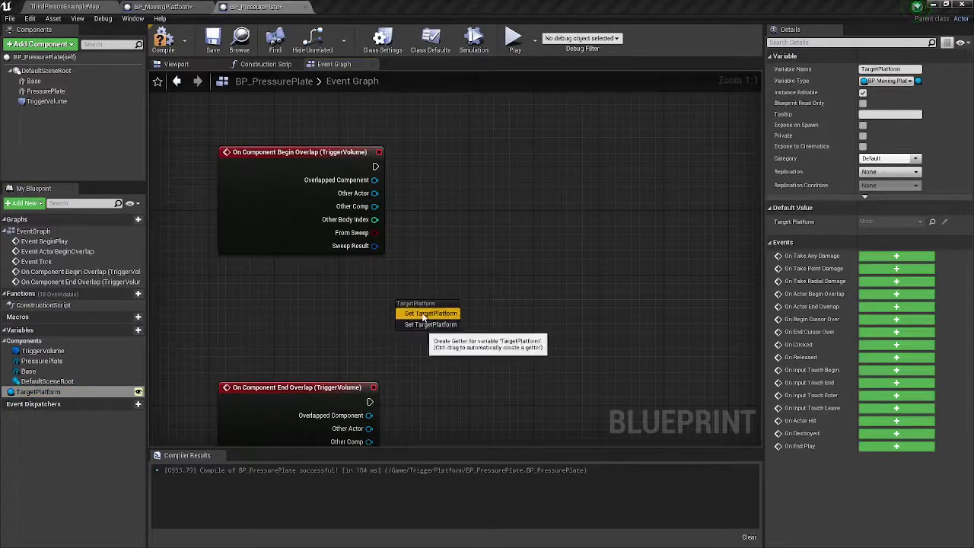
click(426, 312)
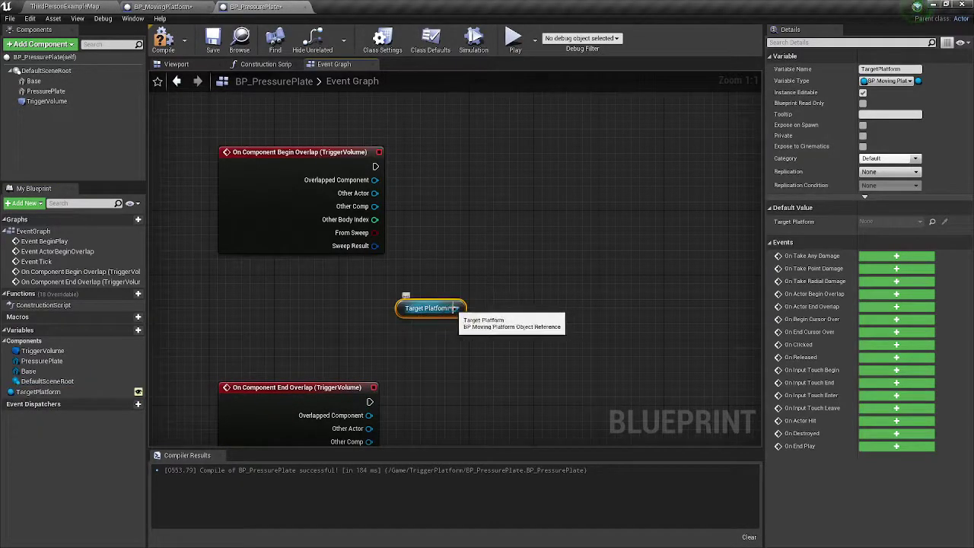
right_click(452, 310)
click(431, 309)
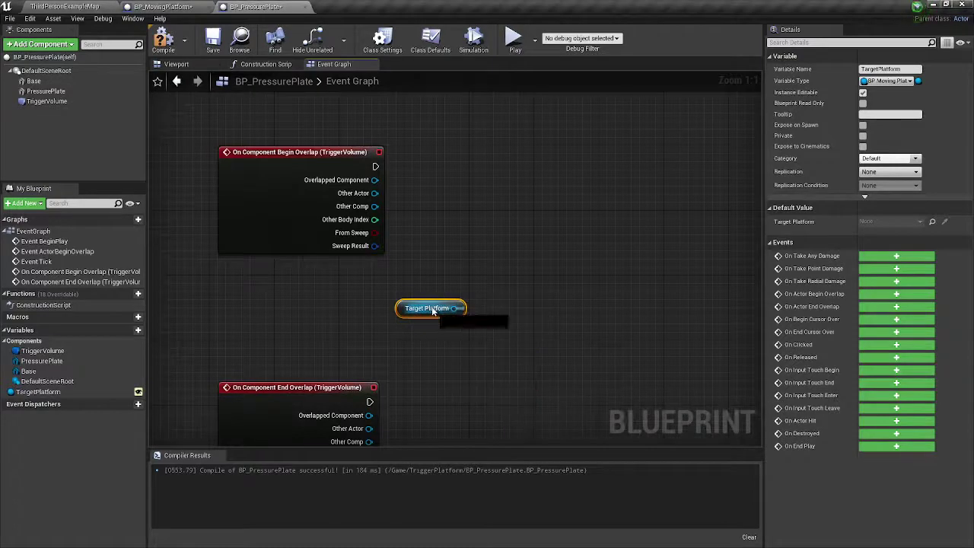
right_click(454, 308)
click(511, 391)
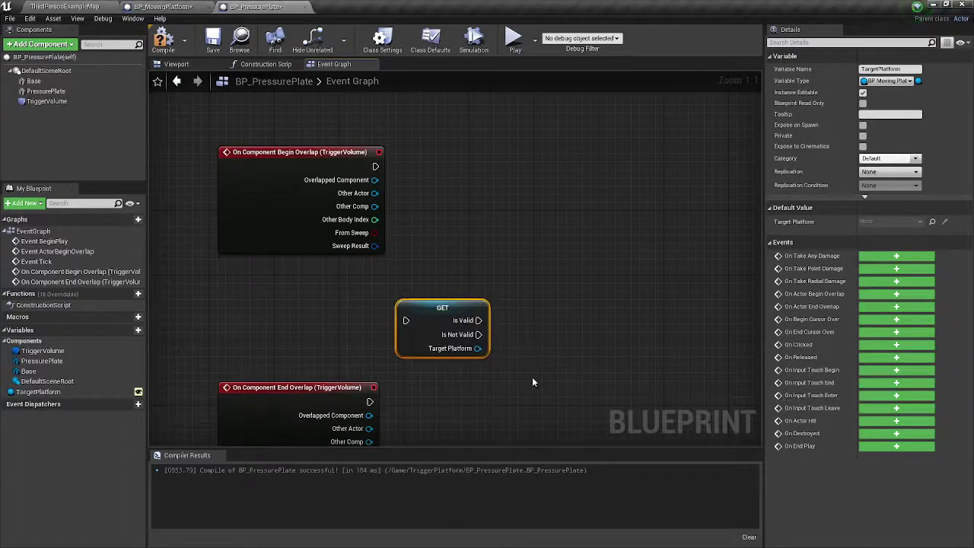
drag(446, 321, 478, 166)
drag(375, 166, 437, 166)
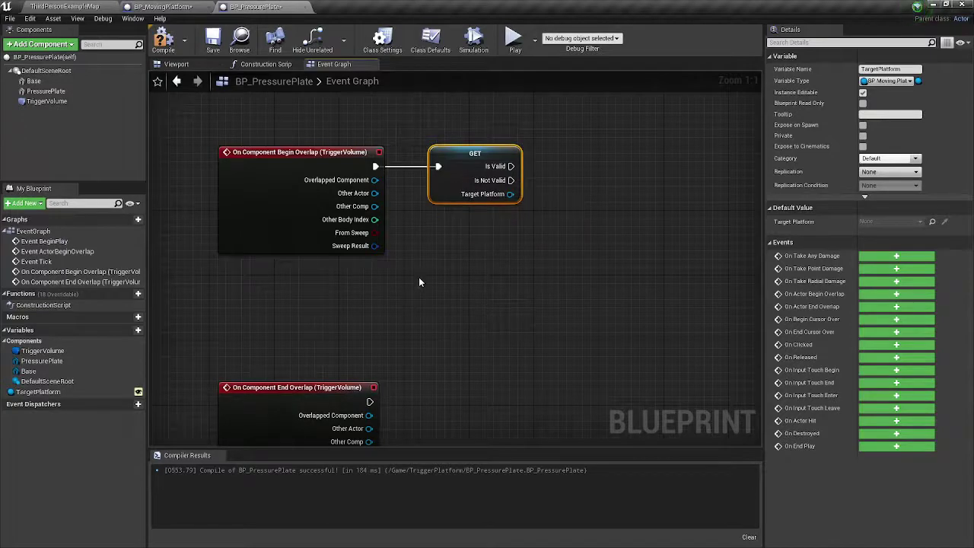
Step: Duplicate the validated TargetPlatform getter and connect the End Overlap event's execution output to the copy
key(ctrl+w)
click(439, 303)
right_drag(439, 304, 440, 239)
drag(367, 335, 443, 335)
click(468, 327)
Step: Add a PP Activated call from the Target Platform output of the Begin Overlap event's getter
right_drag(527, 265, 379, 302)
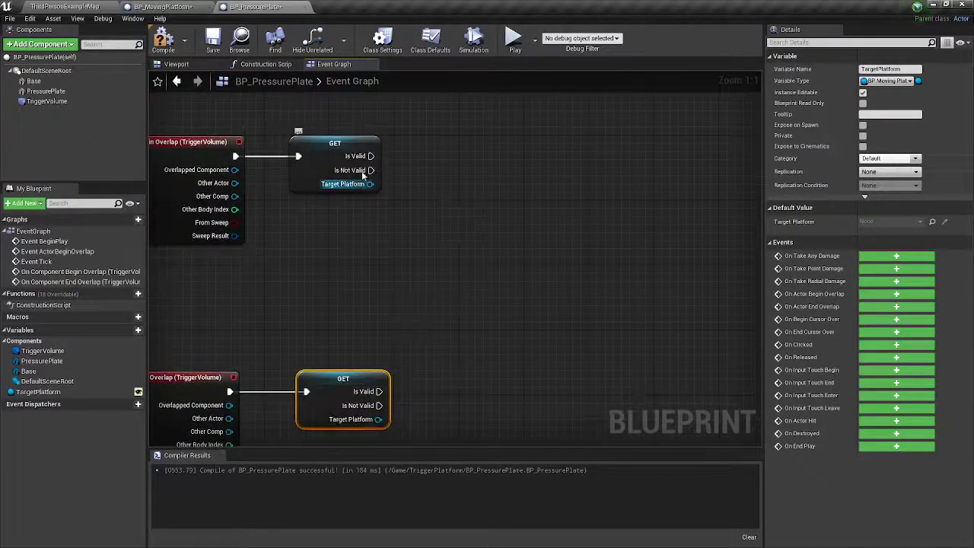
right_drag(415, 224, 319, 257)
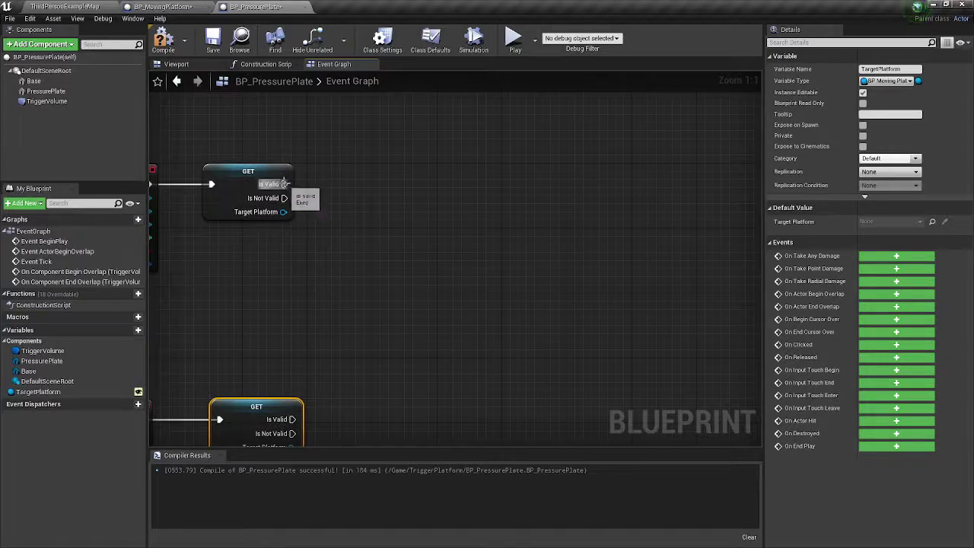
drag(284, 183, 366, 183)
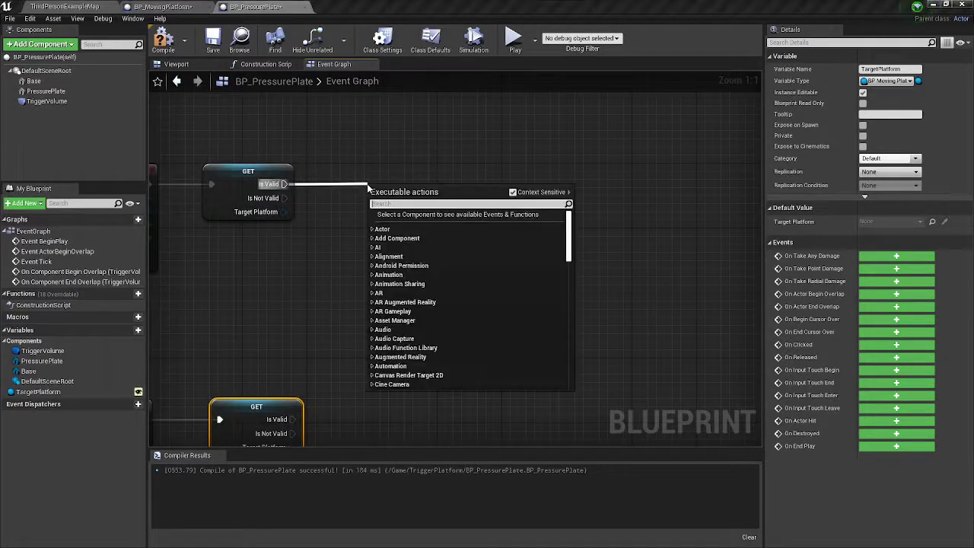
click(265, 231)
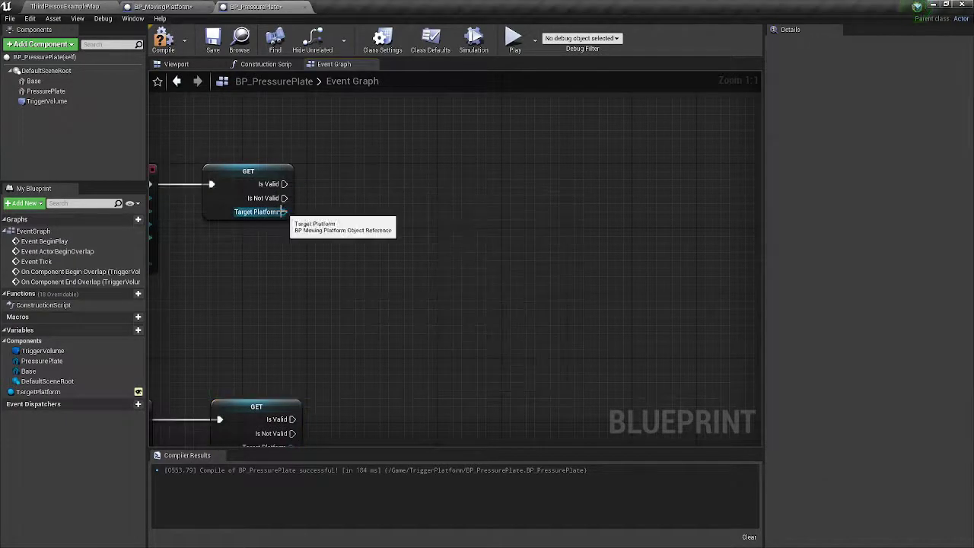
drag(283, 211, 368, 177)
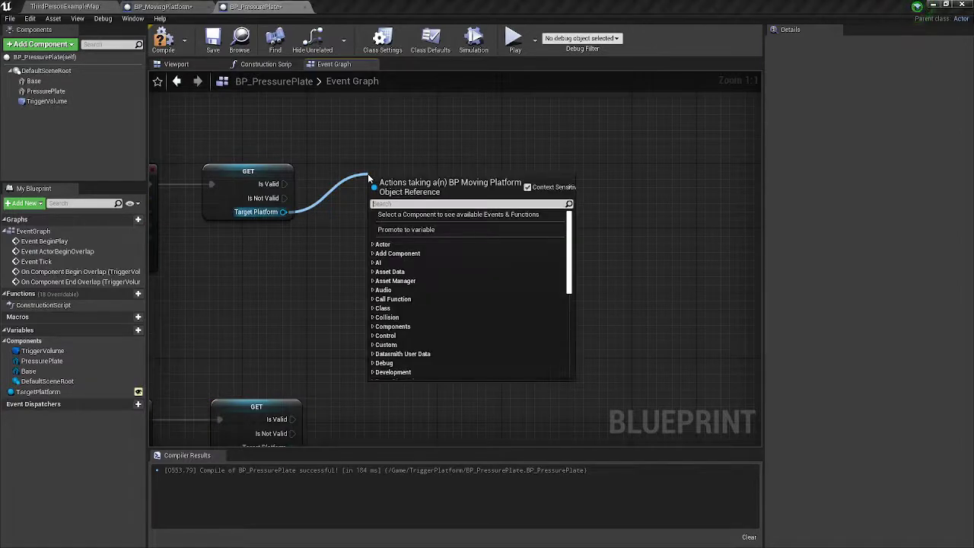
text(PP)
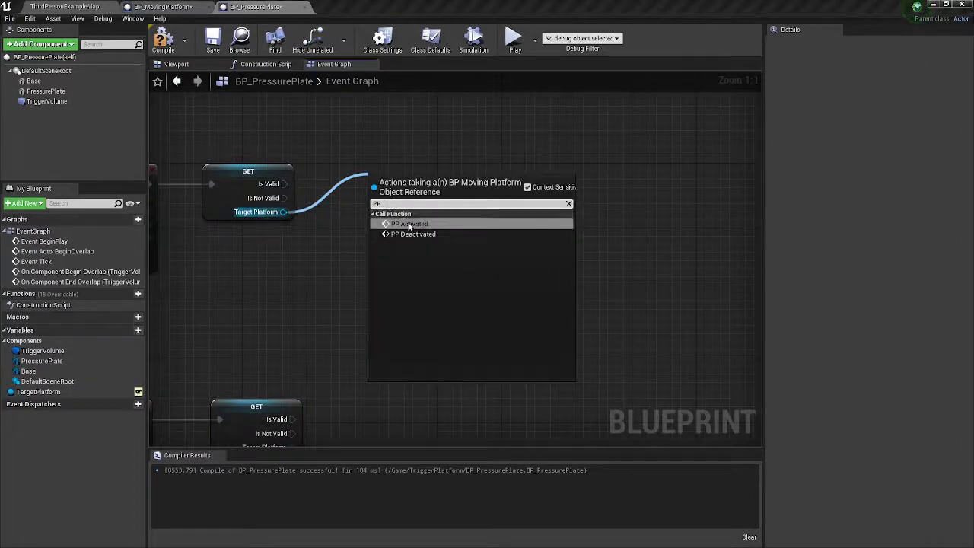
click(409, 224)
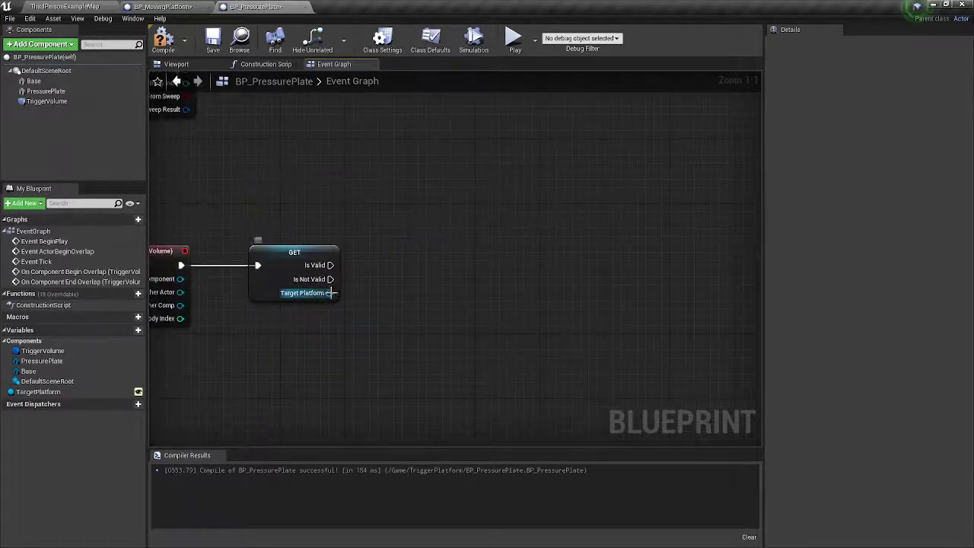
Step: Add a PP Deactivated call from the Target Platform output of the End Overlap event's validated getter and place it beside the getter
drag(329, 293, 408, 250)
text(PP De)
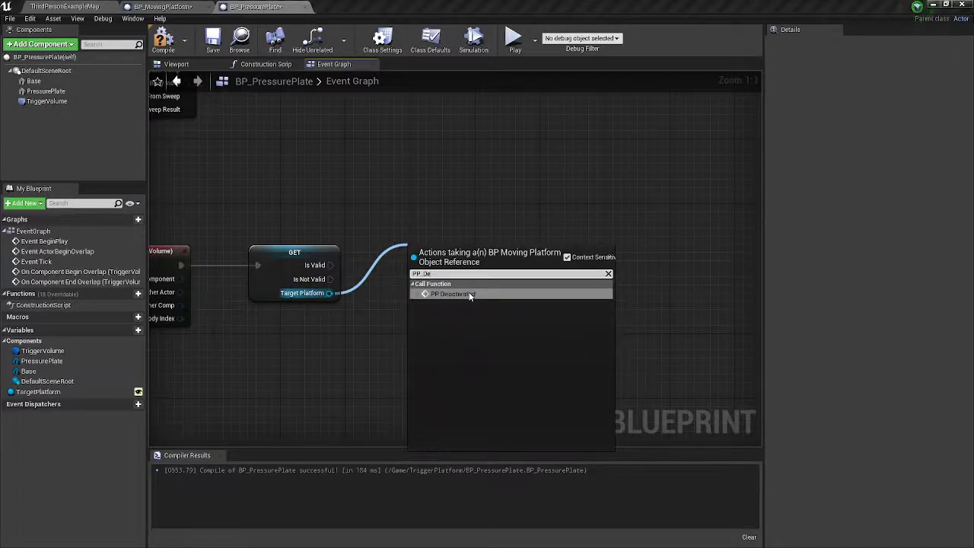
click(469, 295)
drag(443, 255, 419, 255)
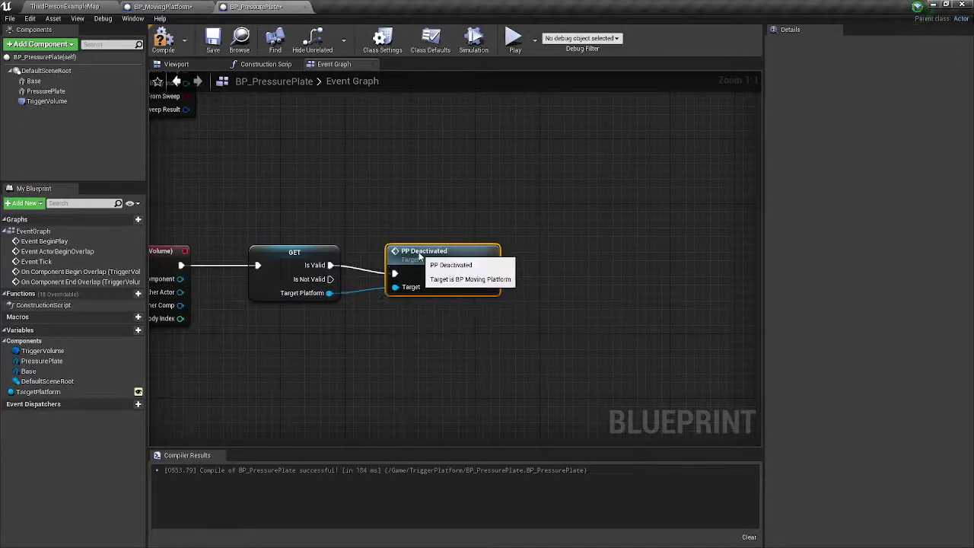
Step: Examine the PP_Activated event's definition in BP_MovingPlatform and return to the overlap event chains in the BP_PressurePlate graph
right_drag(433, 183, 403, 263)
double_click(411, 124)
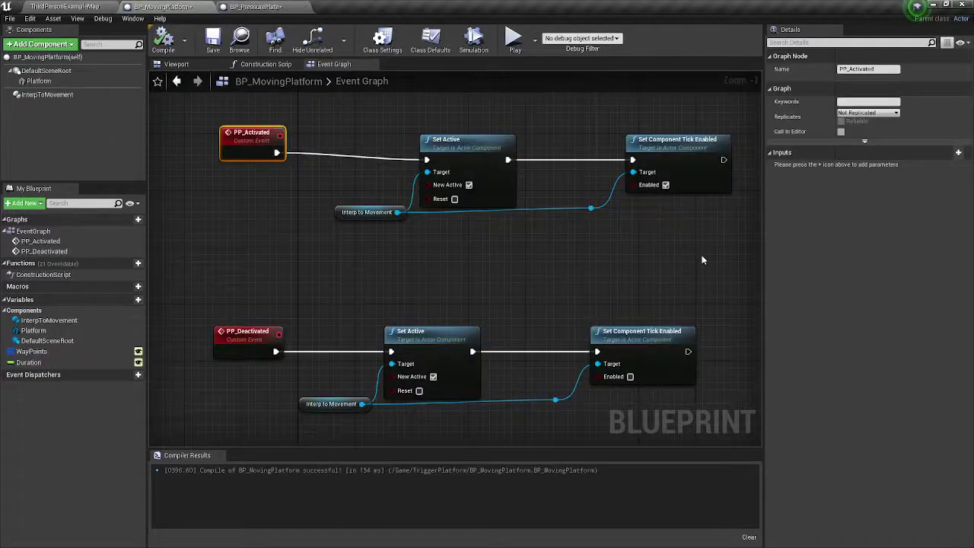
click(259, 7)
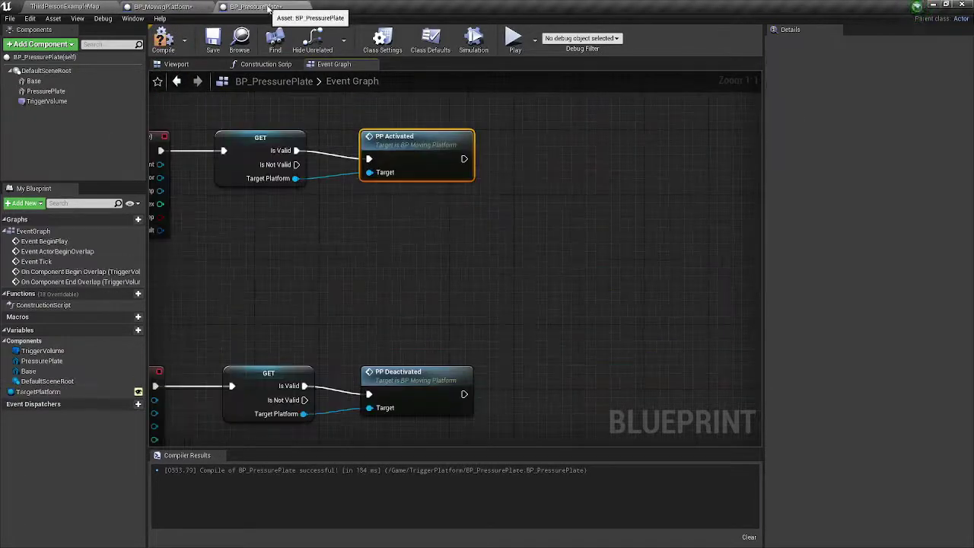
scroll(427, 292, down, 2)
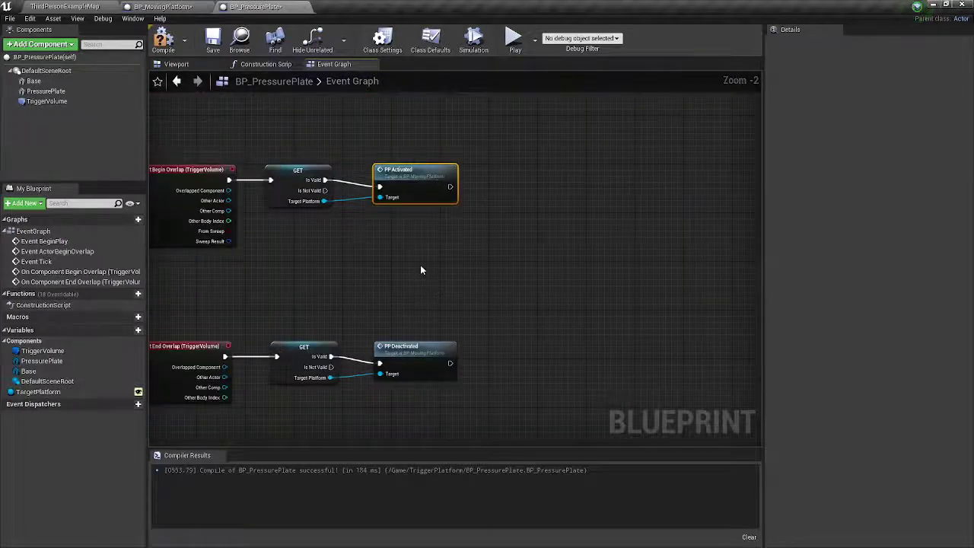
right_drag(421, 270, 456, 304)
Step: Place a BP_PressurePlate on the level floor near the character and a BP_MovingPlatform behind it
click(76, 7)
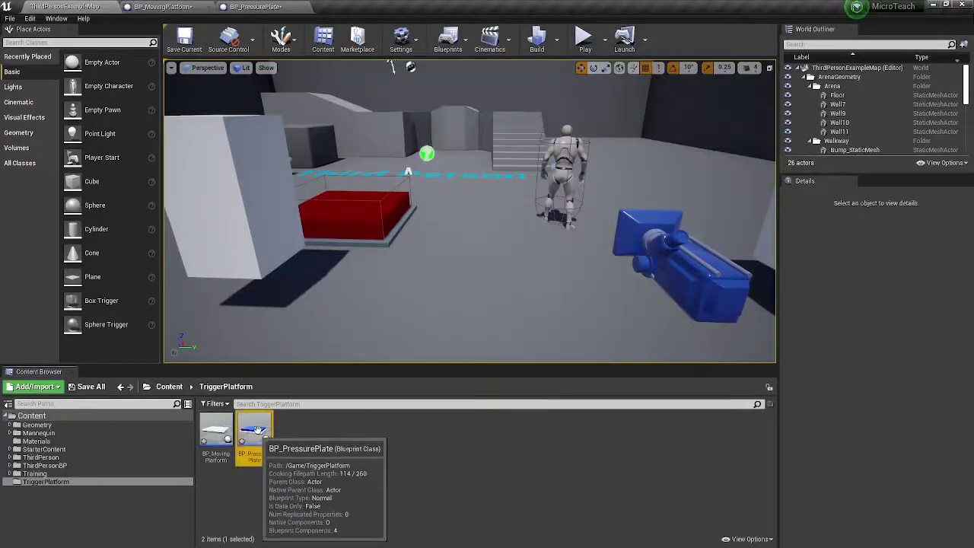
drag(254, 432, 688, 228)
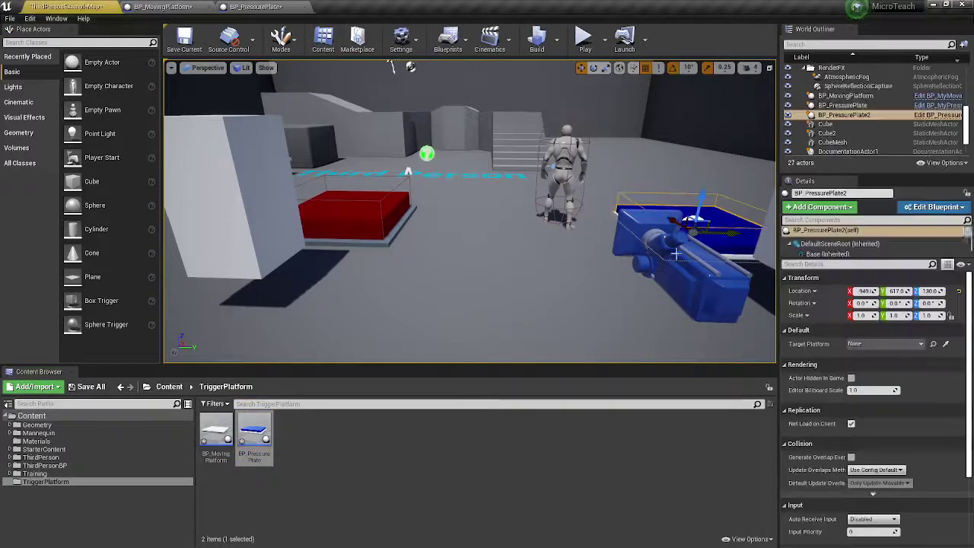
drag(215, 432, 621, 184)
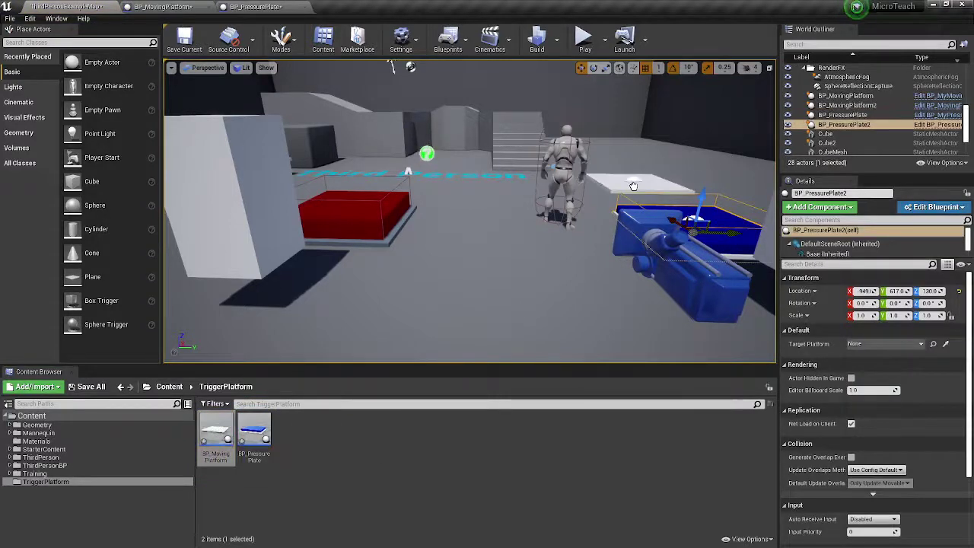
click(633, 186)
key(f)
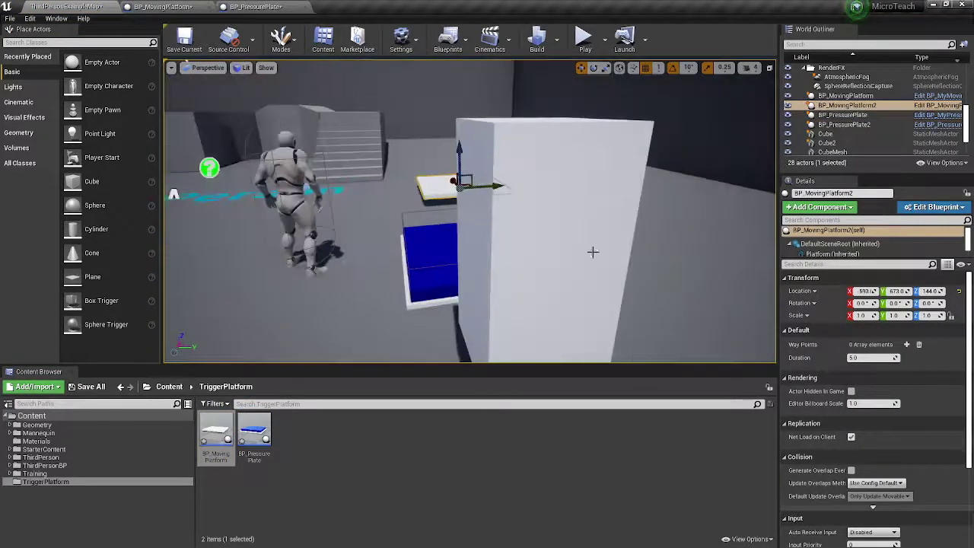
Step: Play the level and walk the character onto the blue pressure plate to test the platform, then stop the simulation
click(586, 38)
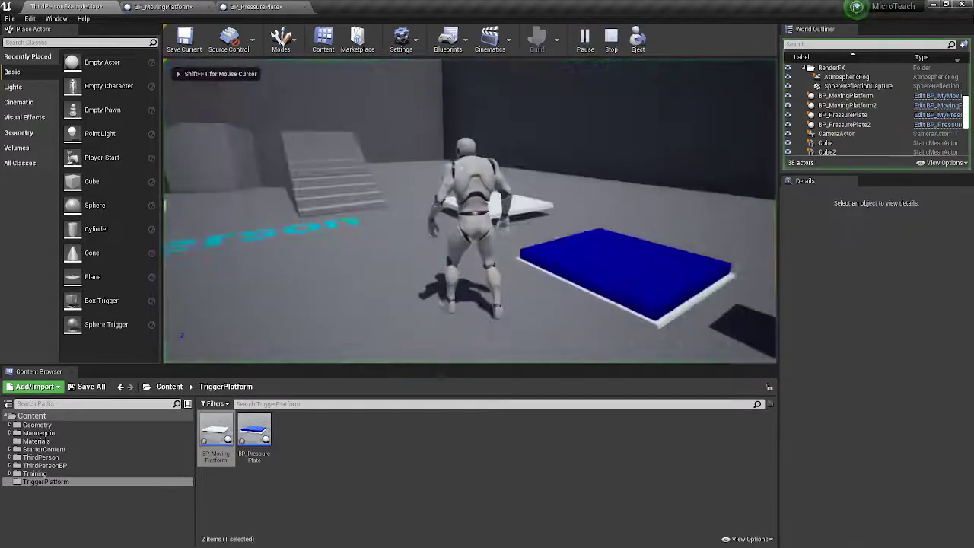
key(w)
key(d)
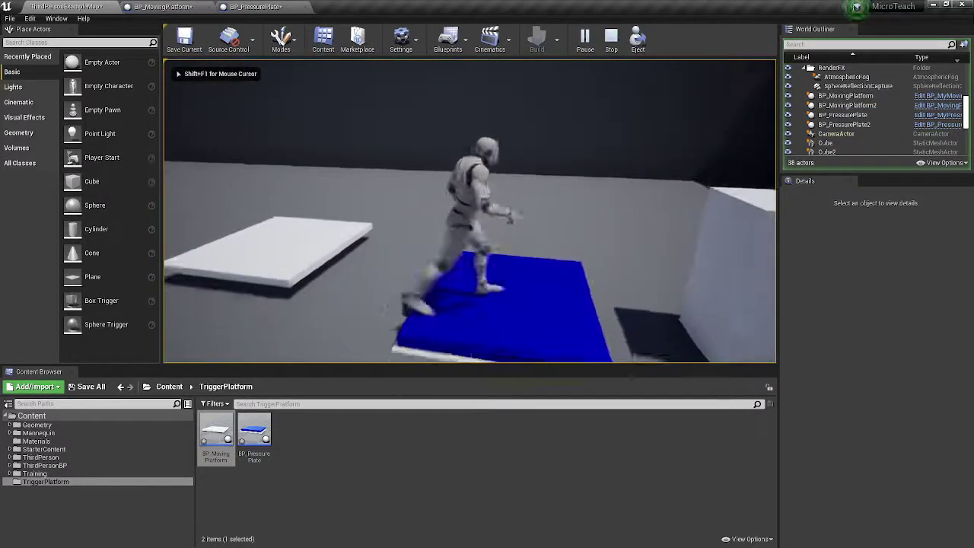
key(s)
key(w)
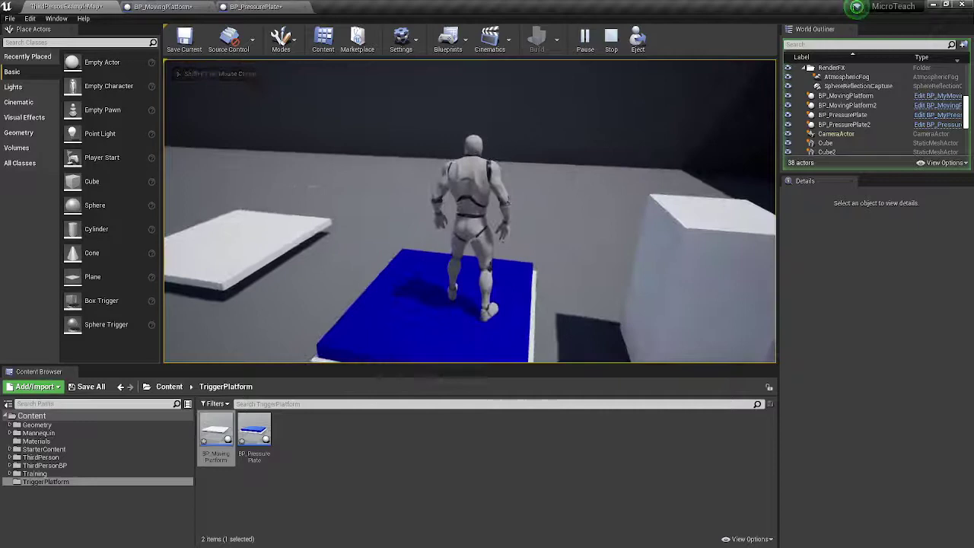
key(Escape)
Step: Recheck the BP_PressurePlate graph, then set the placed BP_PressurePlate2's Target Platform to BP_MovingPlatform2 in the level
click(258, 7)
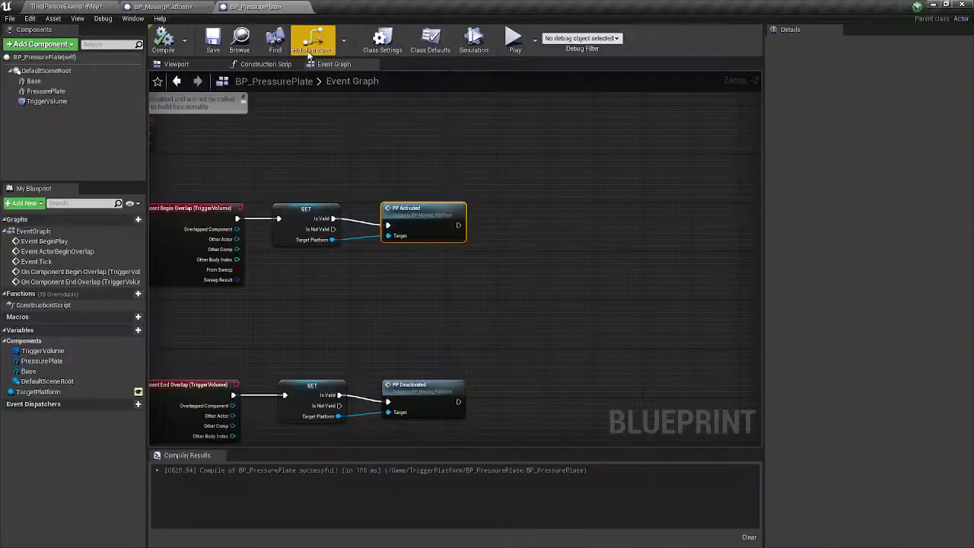
scroll(426, 258, up, 2)
right_drag(373, 291, 324, 269)
click(69, 7)
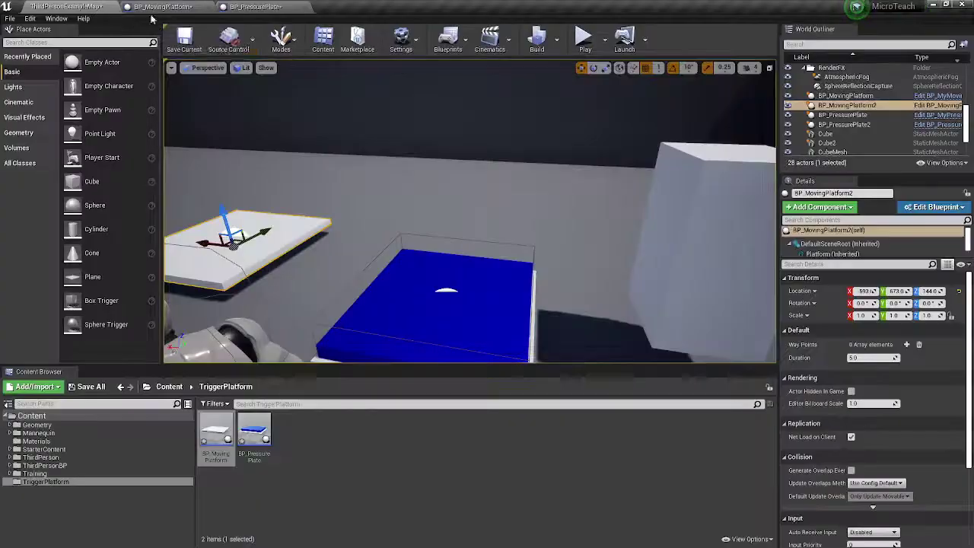
click(452, 303)
click(883, 344)
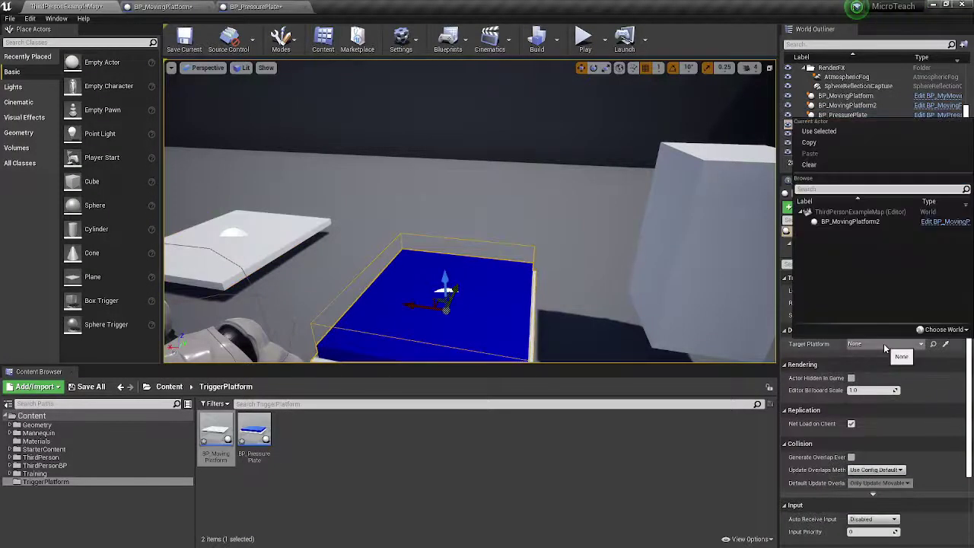
click(841, 222)
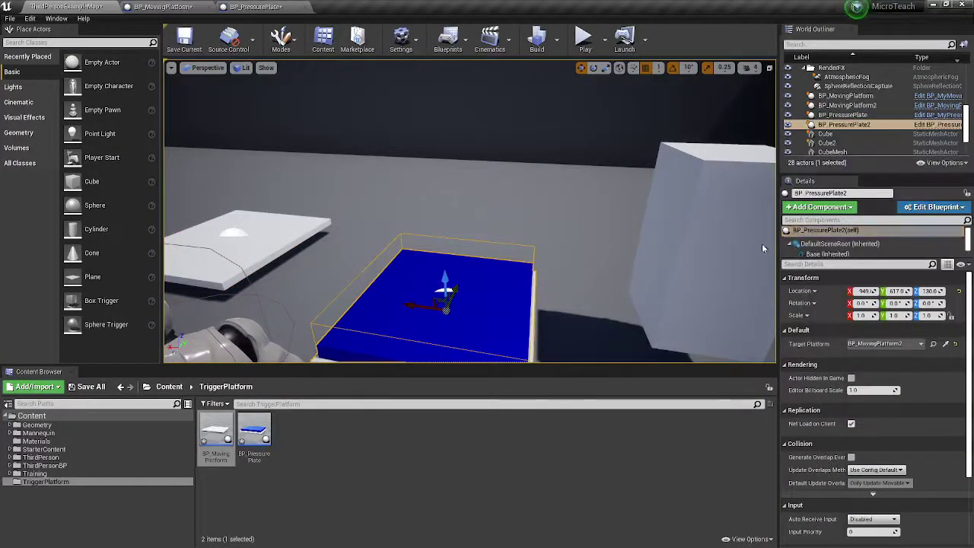
Step: Play the level again to test the plate with its assigned target platform, then stop the simulation
click(584, 38)
click(470, 210)
key(w)
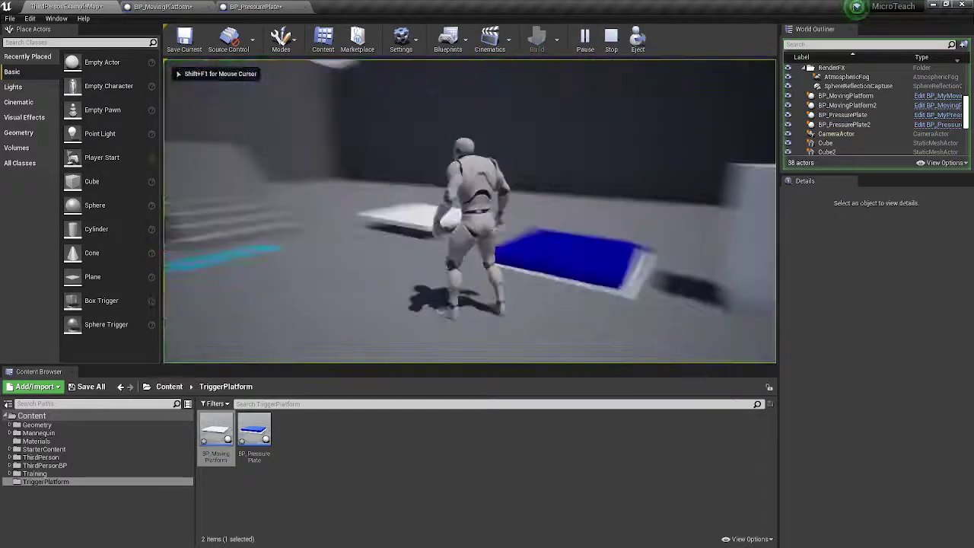
key(Escape)
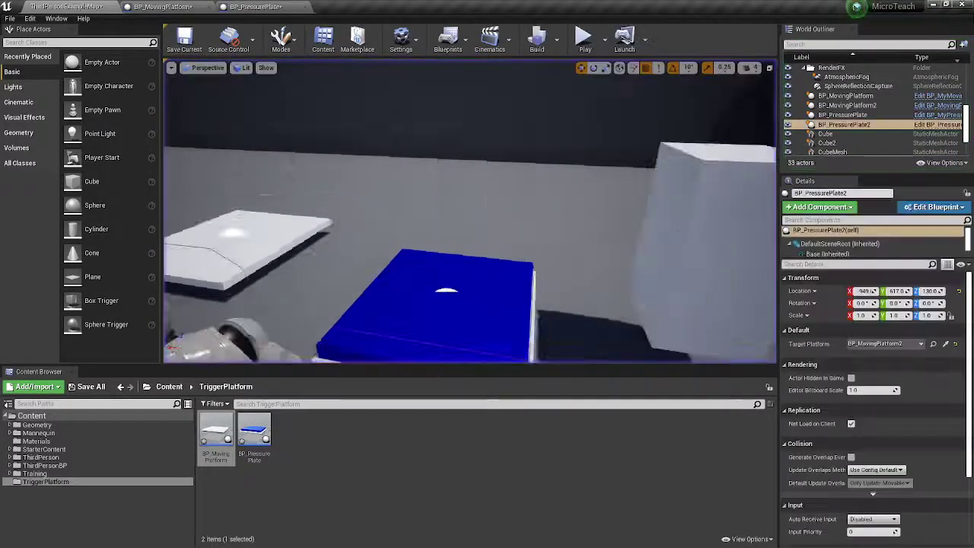
Step: Add two Way Points elements to BP_MovingPlatform2 and raise the second way point above the platform
click(214, 257)
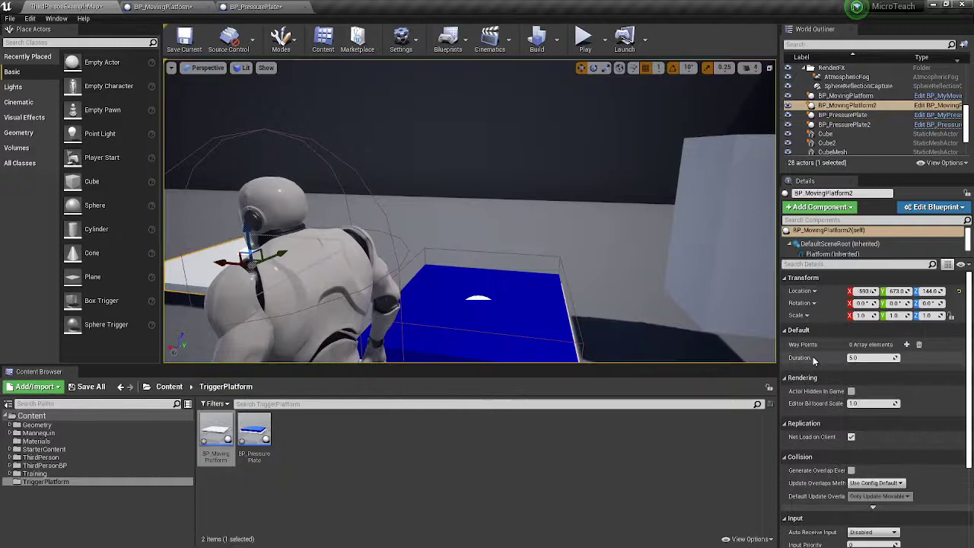
click(905, 345)
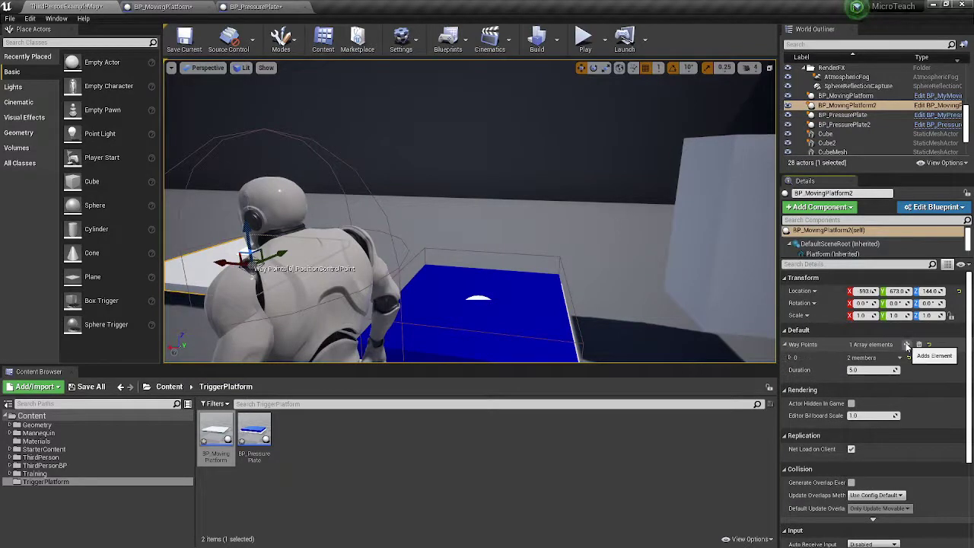
click(906, 345)
right_drag(532, 251, 427, 252)
click(504, 226)
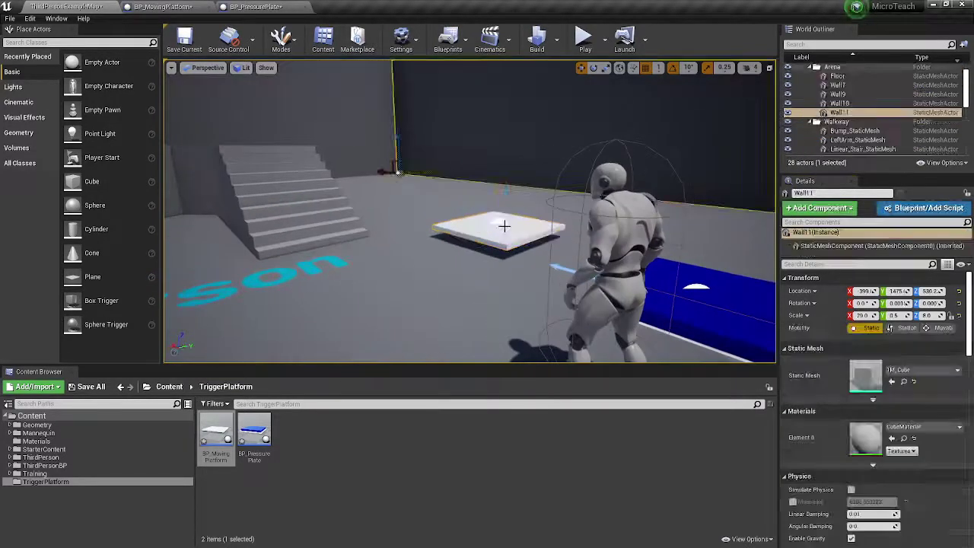
click(497, 232)
key(f)
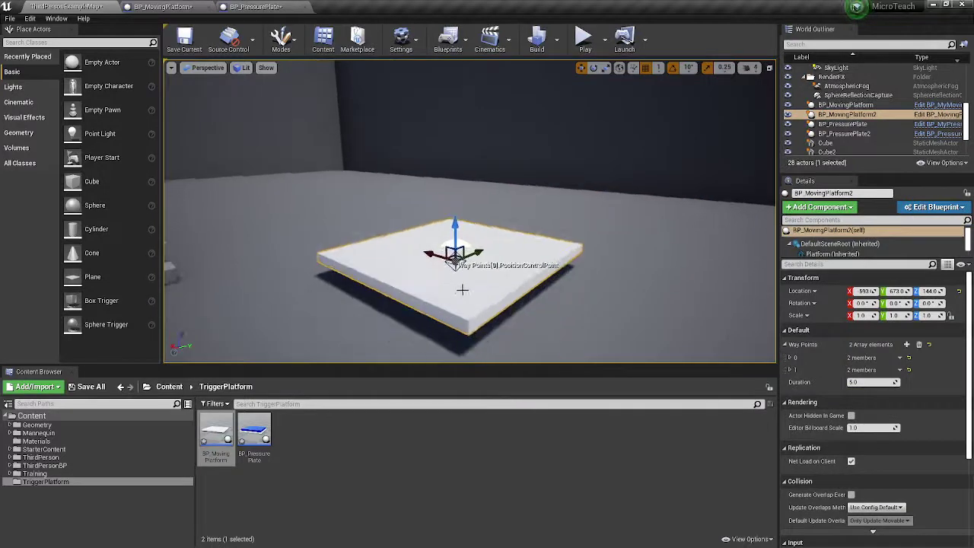
drag(446, 174, 420, 59)
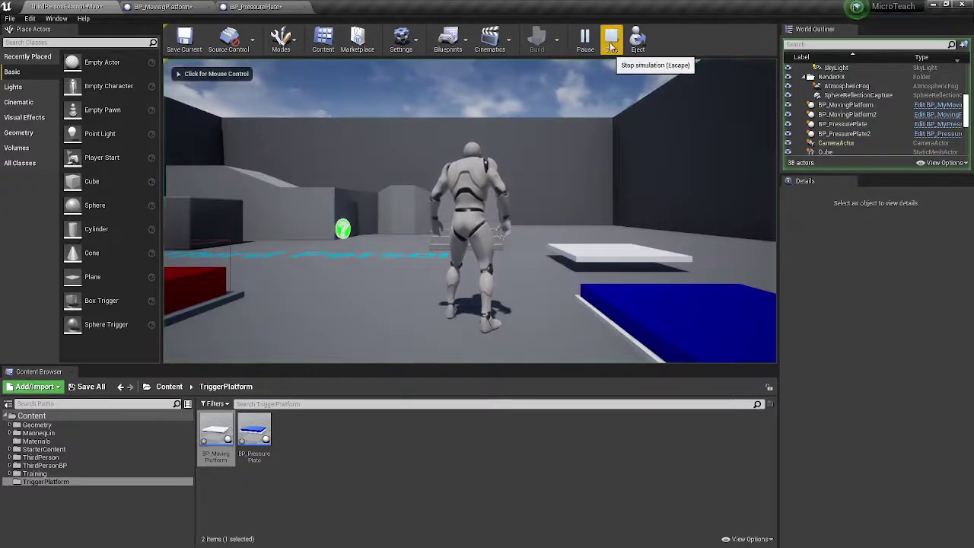
Step: Test in play mode how the platform responds when the character steps on and off the blue plate, then stop the simulation
click(537, 156)
key(w)
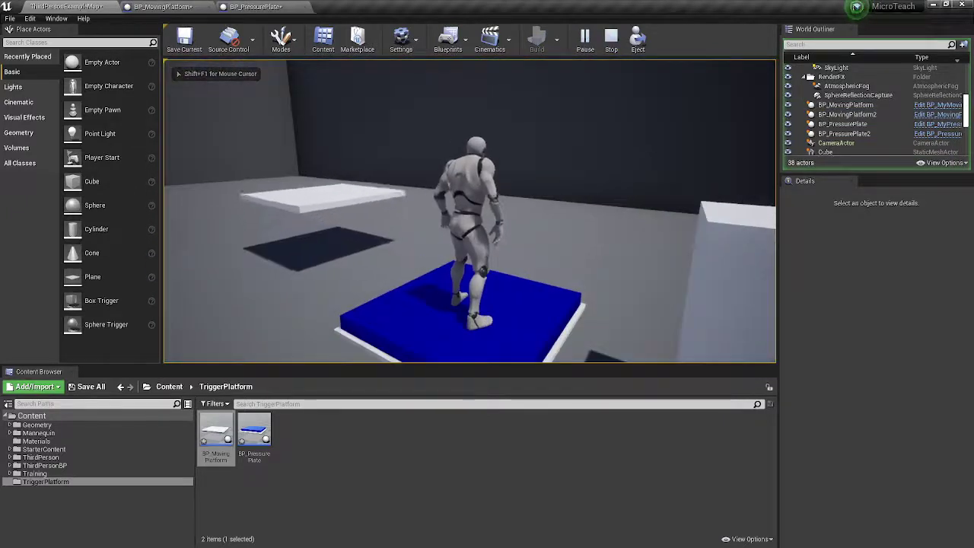
key(s)
key(w)
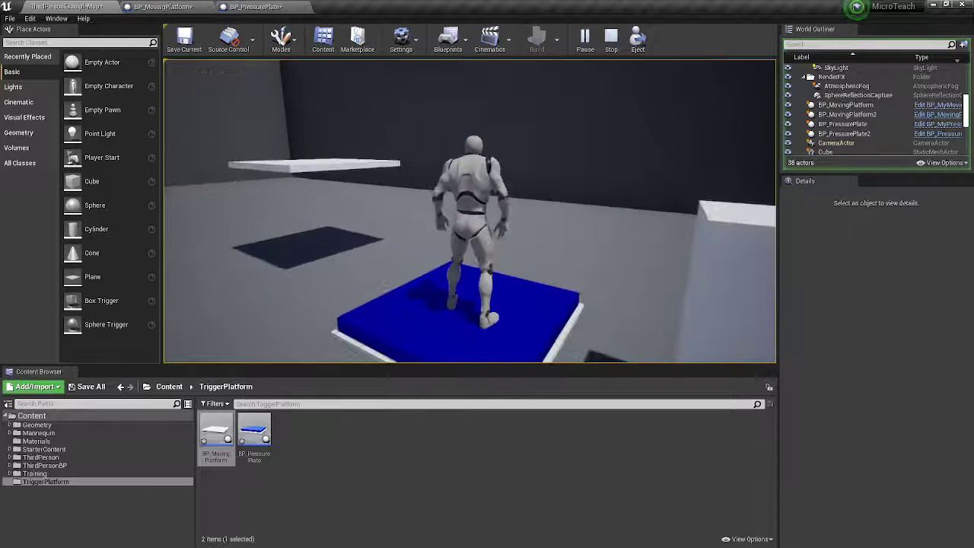
key(s)
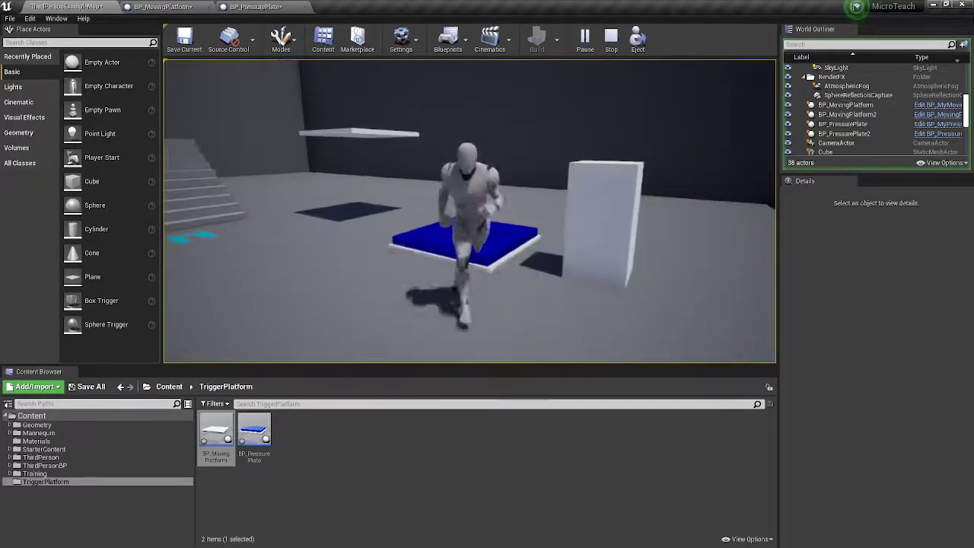
key(Escape)
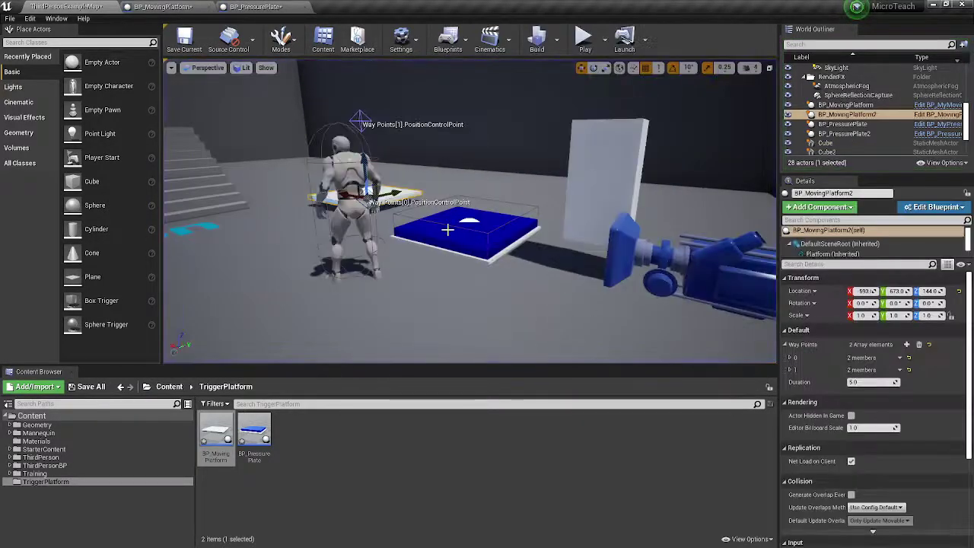
Step: Add a timeline named PP_Anim after the PP Activated call in the BP_PressurePlate graph, connected to its Play input
click(256, 7)
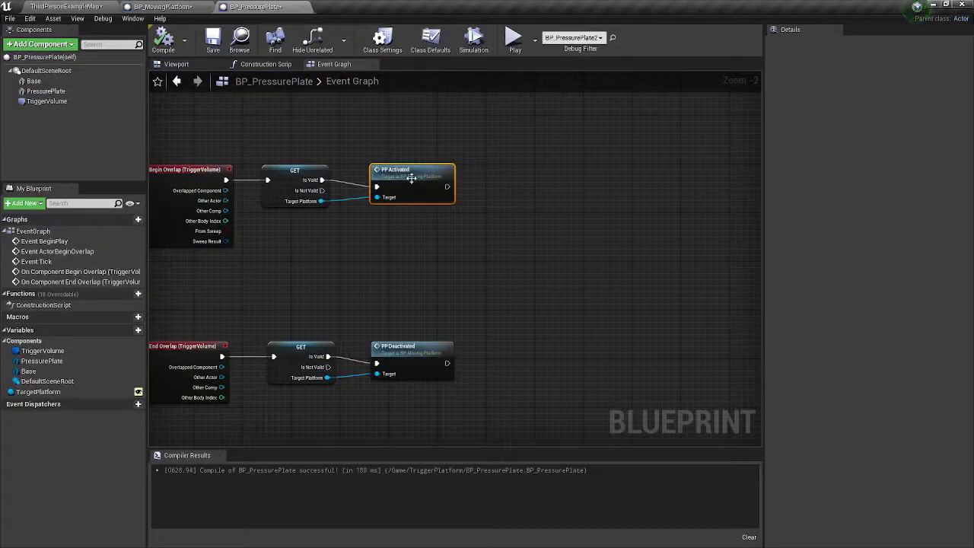
drag(448, 187, 558, 175)
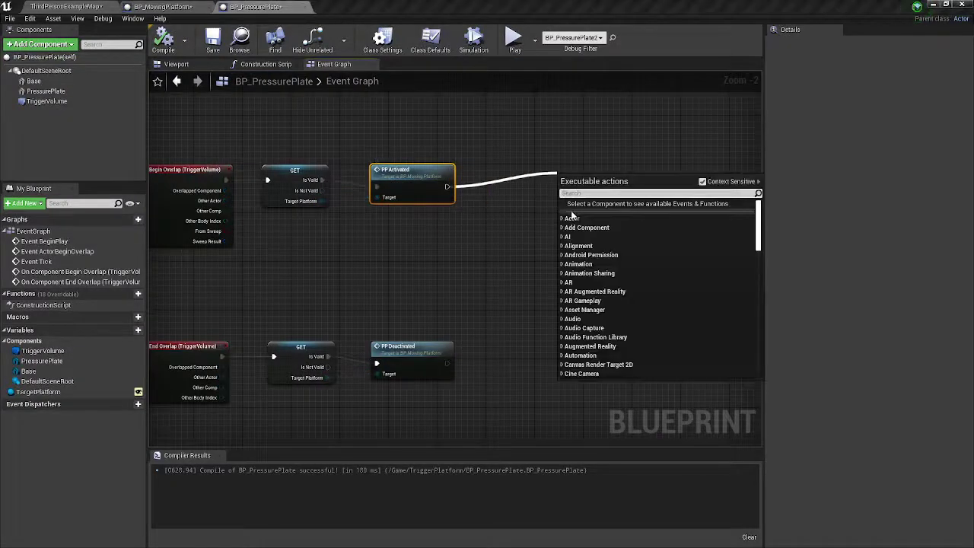
text(timeline)
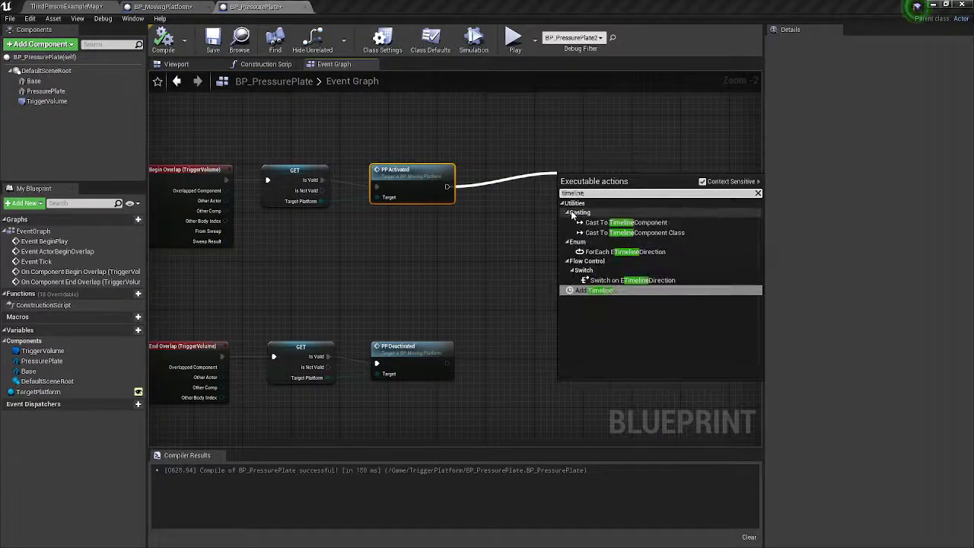
key(Return)
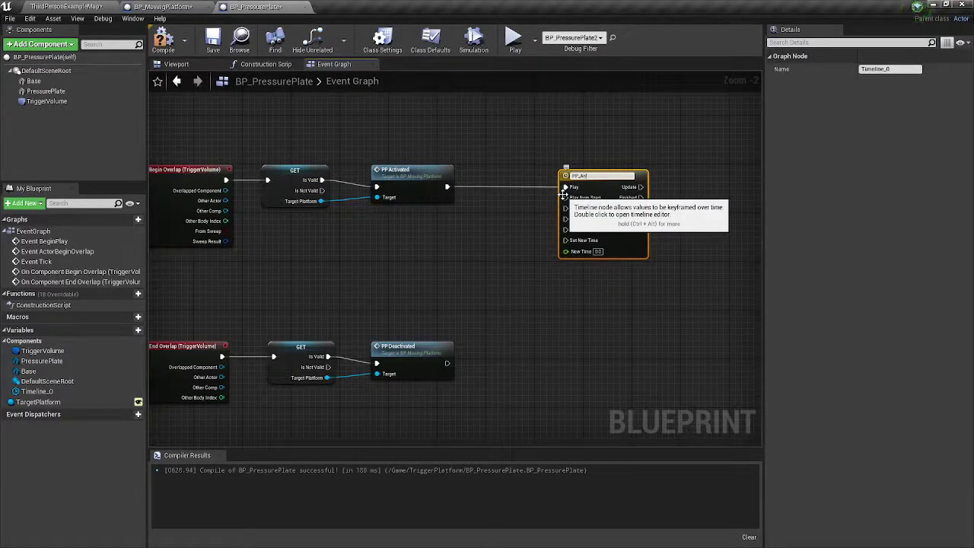
text(PP_Anim)
key(Return)
drag(607, 180, 584, 179)
Step: Open the PP_Anim timeline and set its length to 0.30
double_click(584, 180)
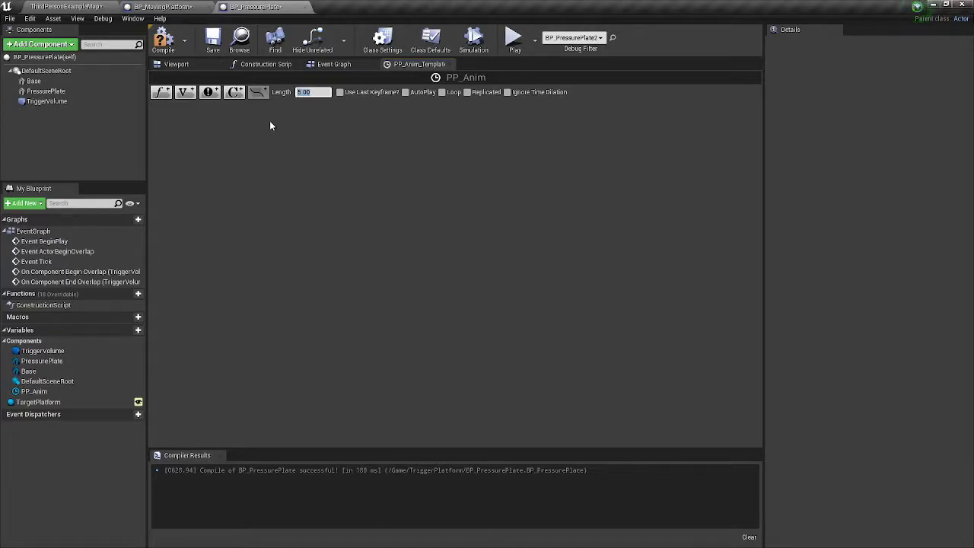
text(0000000000000.3)
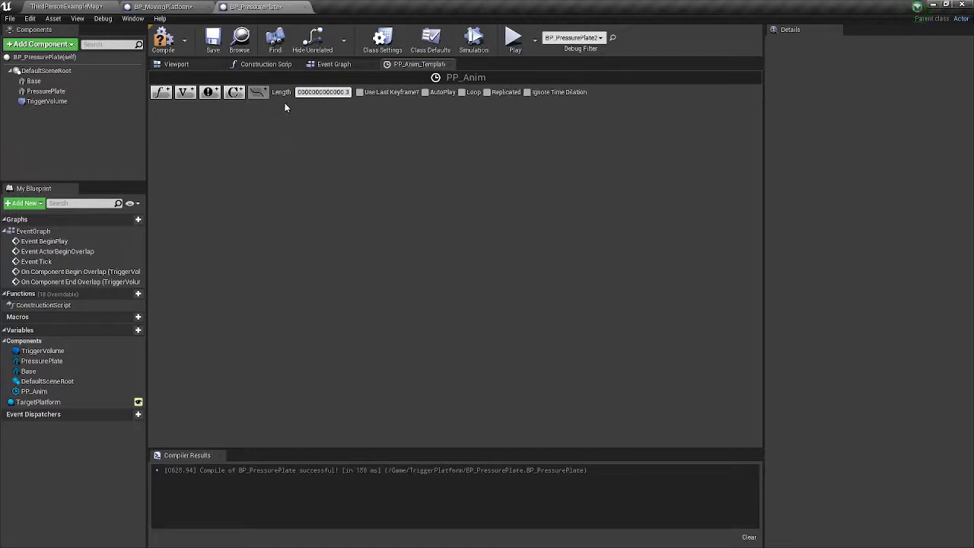
key(Return)
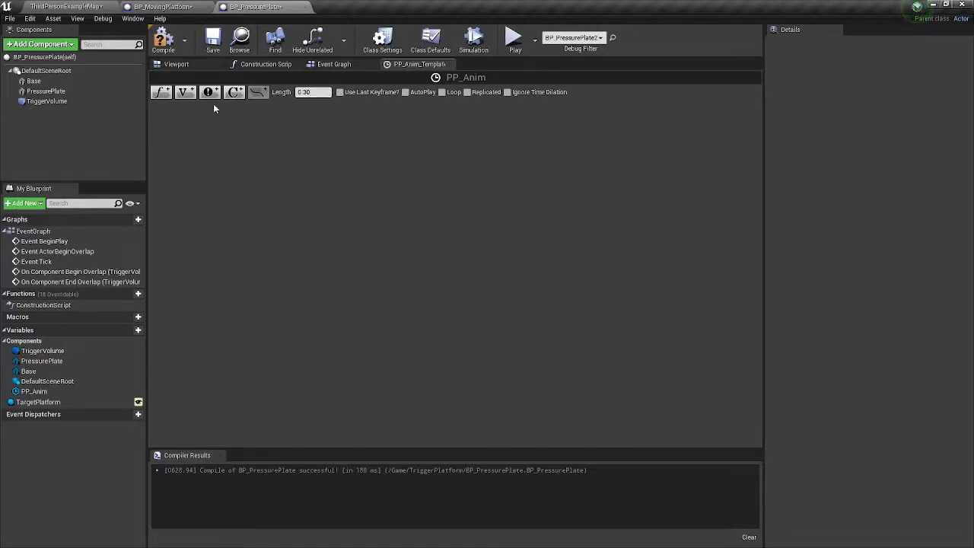
Step: Add a float track named PP_Height to the PP_Anim timeline and place two keys on its curve
click(162, 92)
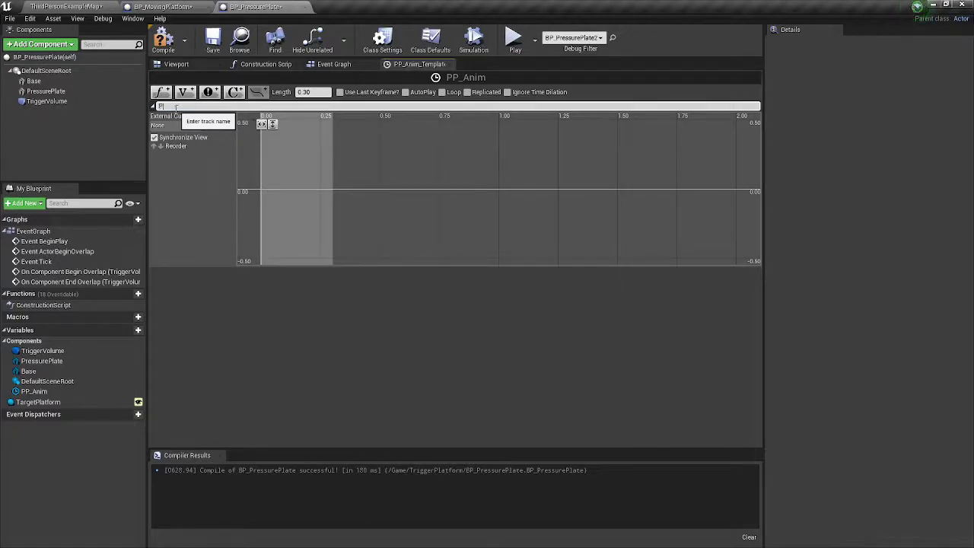
text(PP_Height)
key(Return)
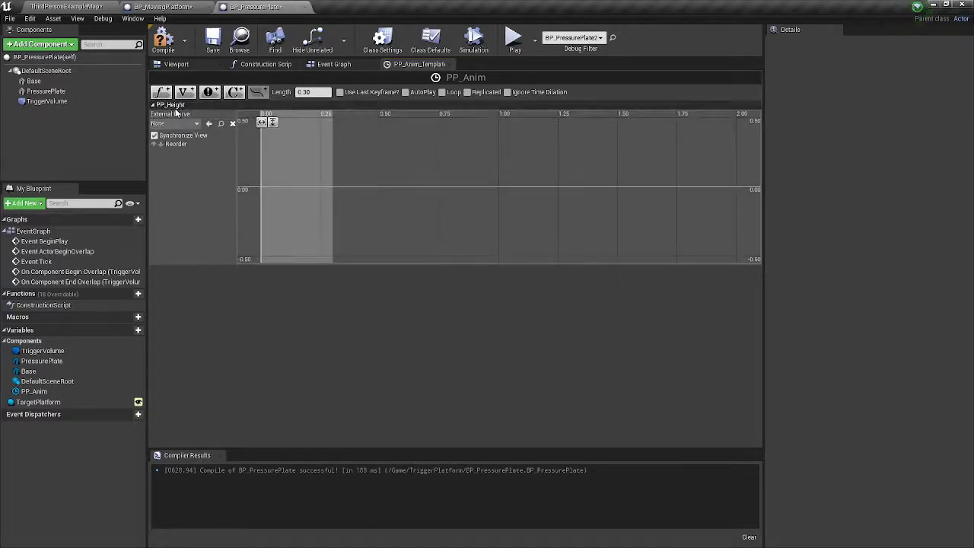
right_click(264, 181)
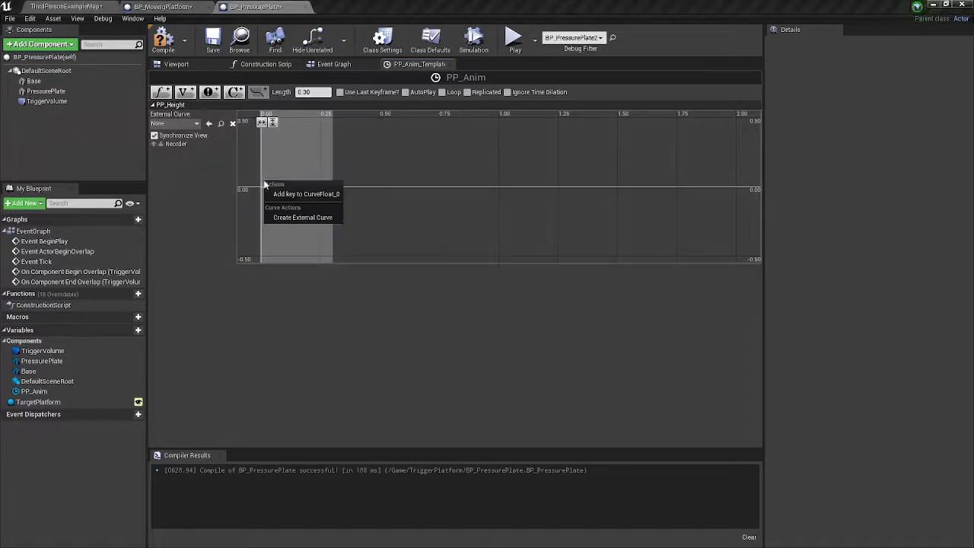
click(296, 193)
right_click(321, 181)
click(358, 193)
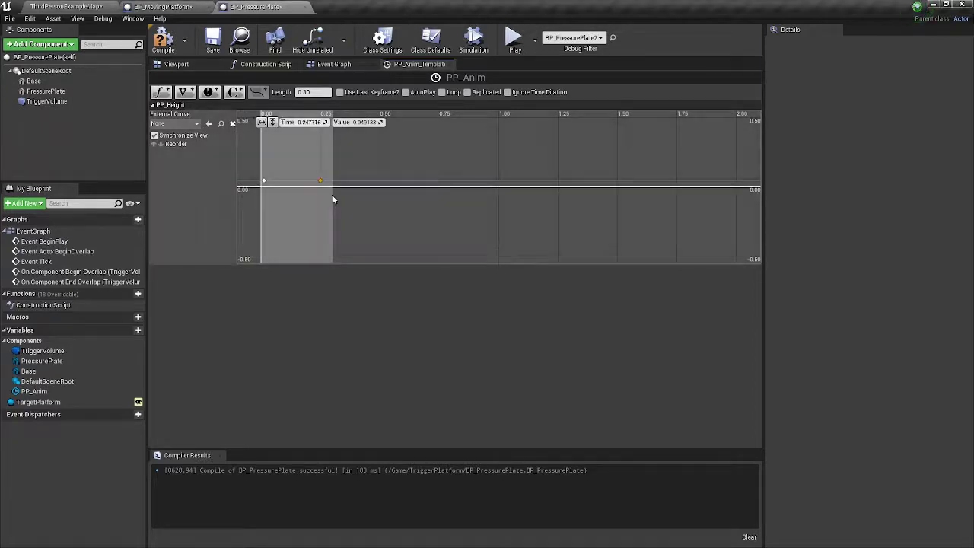
Step: Set the first PP_Height key to time 0.0 and value 10, and the second key to time 0.3 and value -4
click(300, 128)
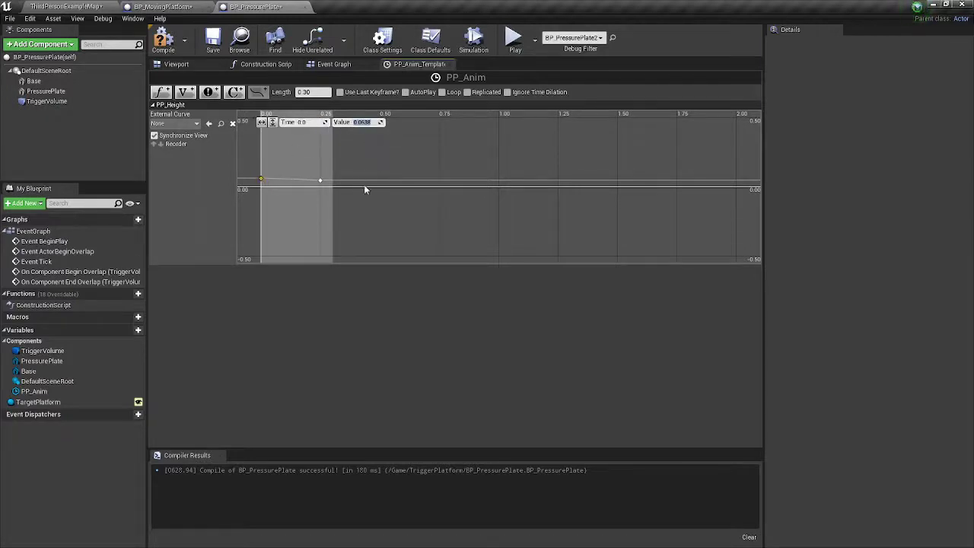
text(10)
key(Return)
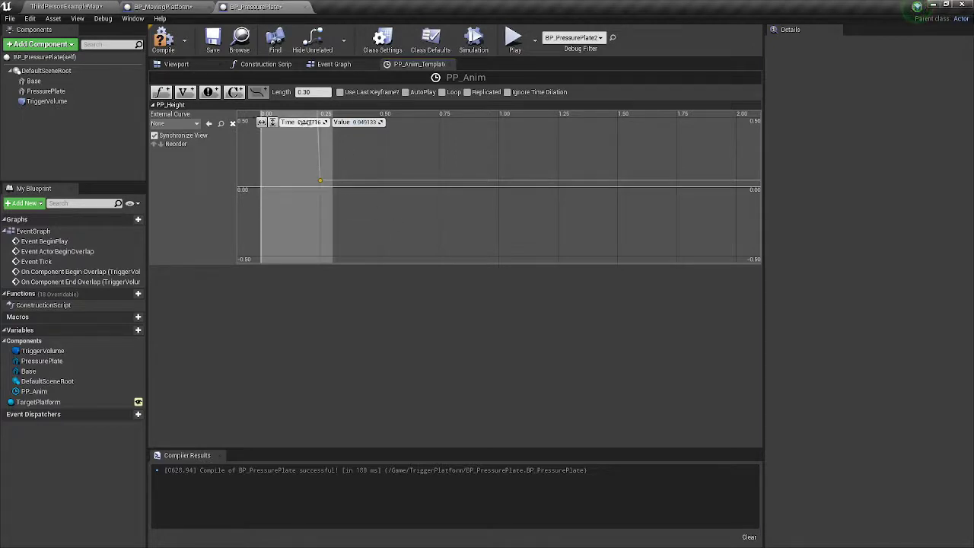
text(.3)
key(Return)
click(304, 91)
text(-4)
key(Return)
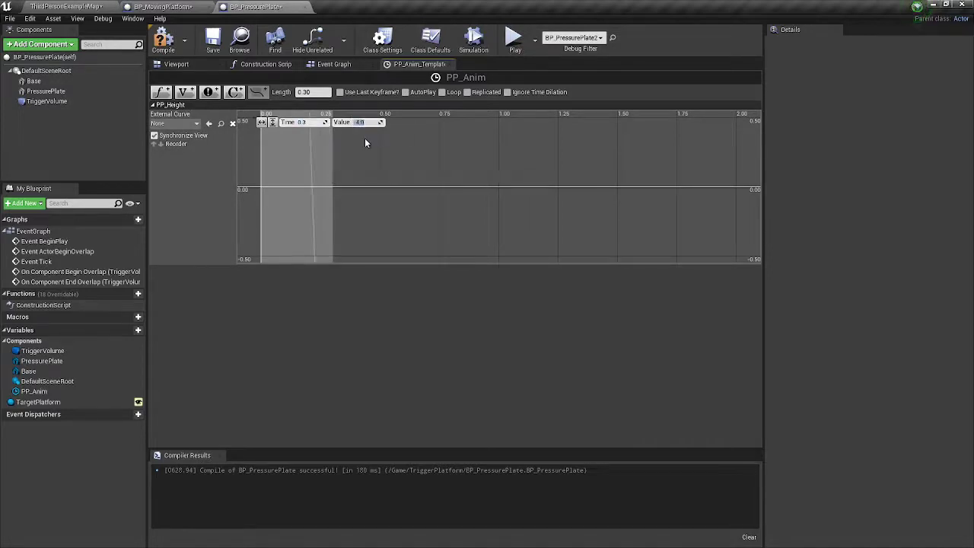
Step: Give the first PP_Height key Auto interpolation with a downward-sloping tangent, and compile and save the Blueprint
click(272, 123)
click(261, 122)
right_drag(318, 214, 387, 229)
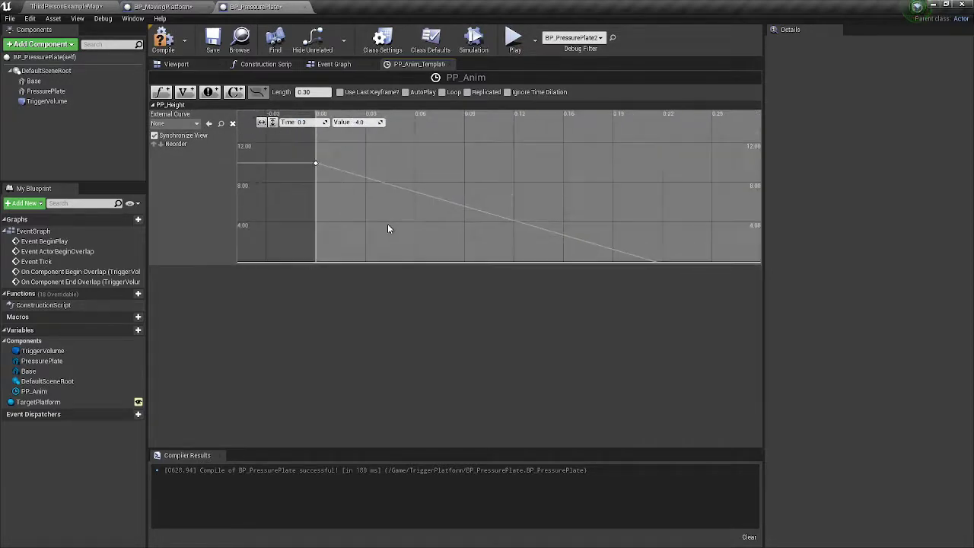
right_click(316, 164)
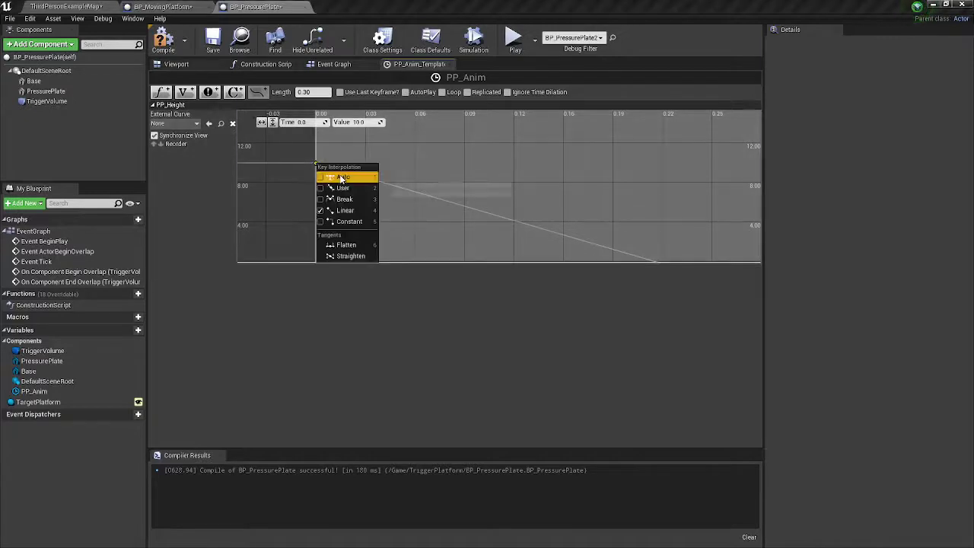
click(344, 176)
drag(347, 163, 348, 186)
right_drag(449, 165, 347, 123)
scroll(378, 169, down, 3)
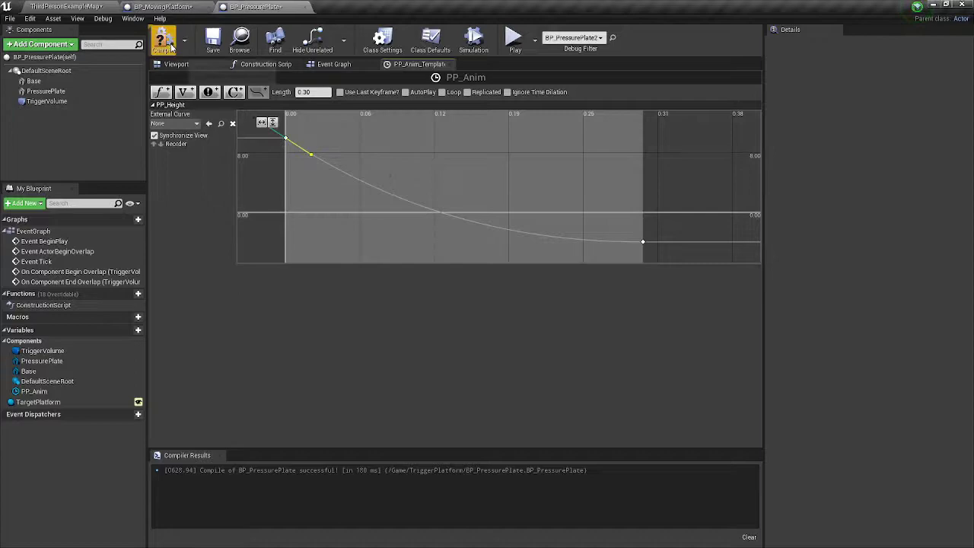
click(213, 42)
Step: In the BP_PressurePlate event graph, connect the PP Deactivated call to the Reverse input of the PP_Anim timeline
click(164, 8)
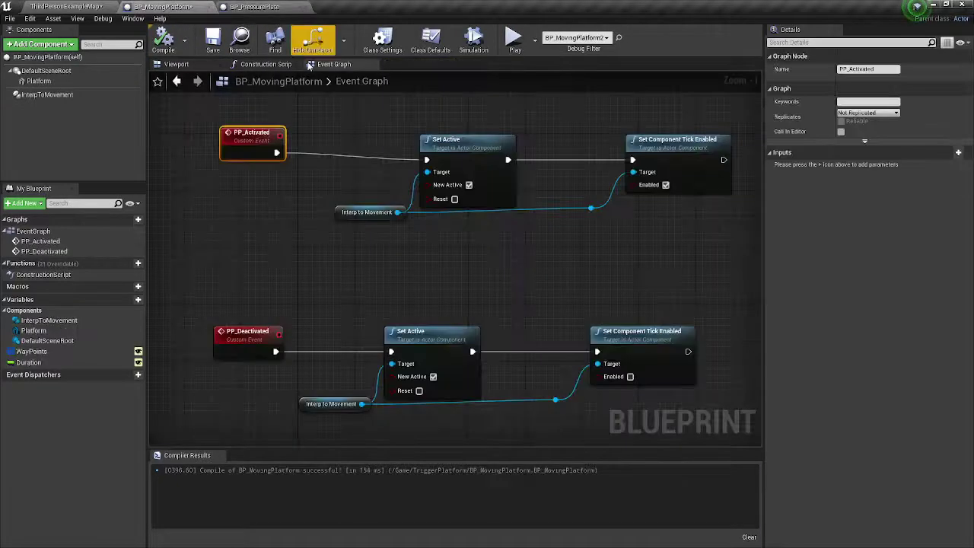
click(259, 7)
click(348, 65)
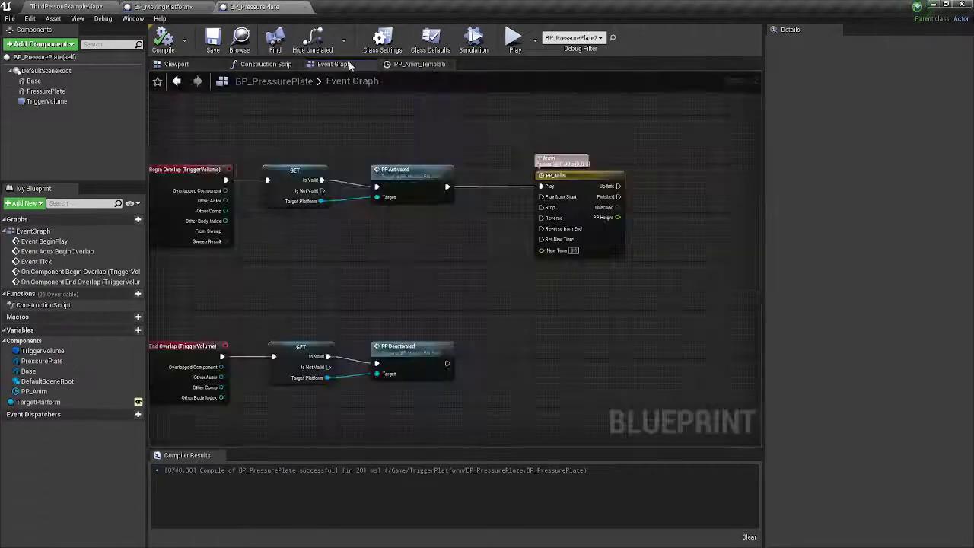
right_drag(507, 254, 335, 263)
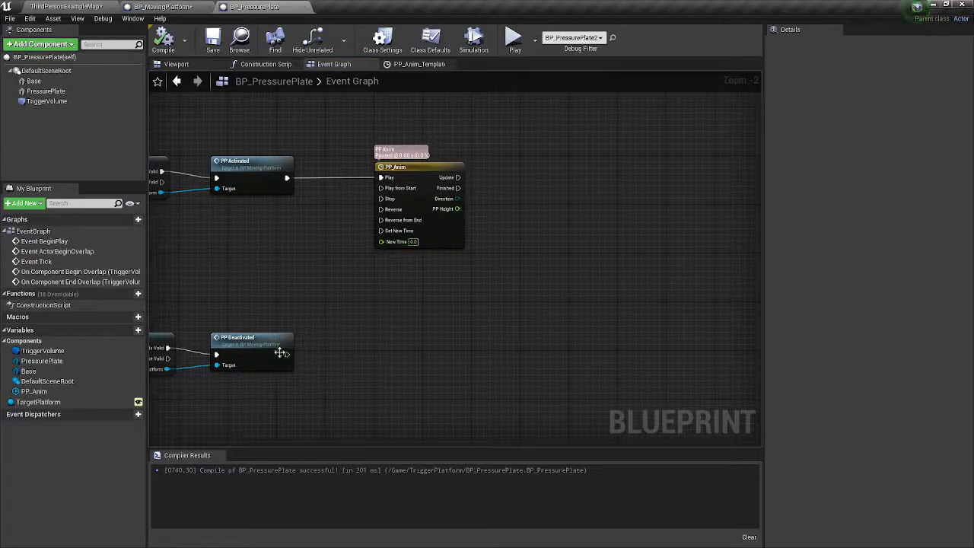
drag(286, 355, 379, 209)
drag(422, 169, 441, 169)
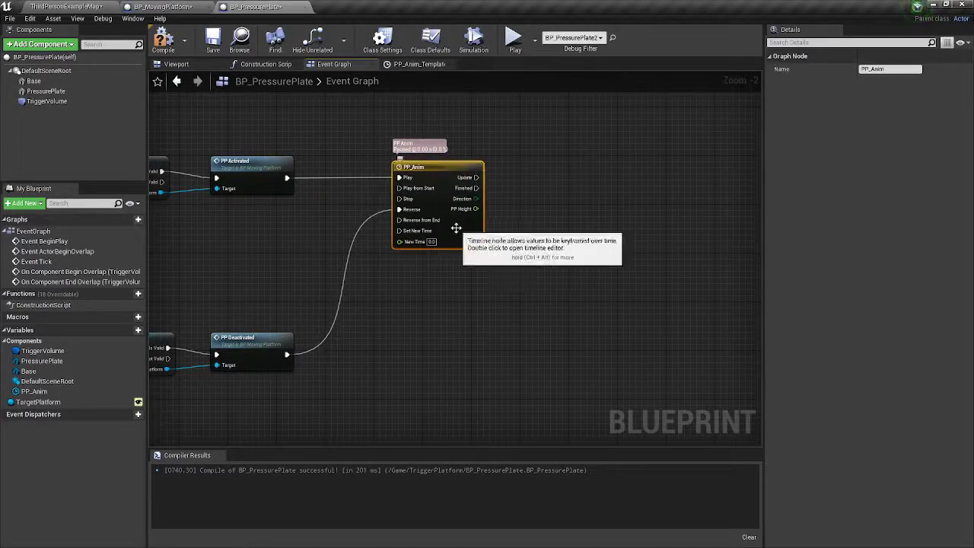
Step: Add a SetRelativeLocation node targeting the PressurePlate component and run it from the PP_Anim timeline's Update output
drag(46, 91, 550, 189)
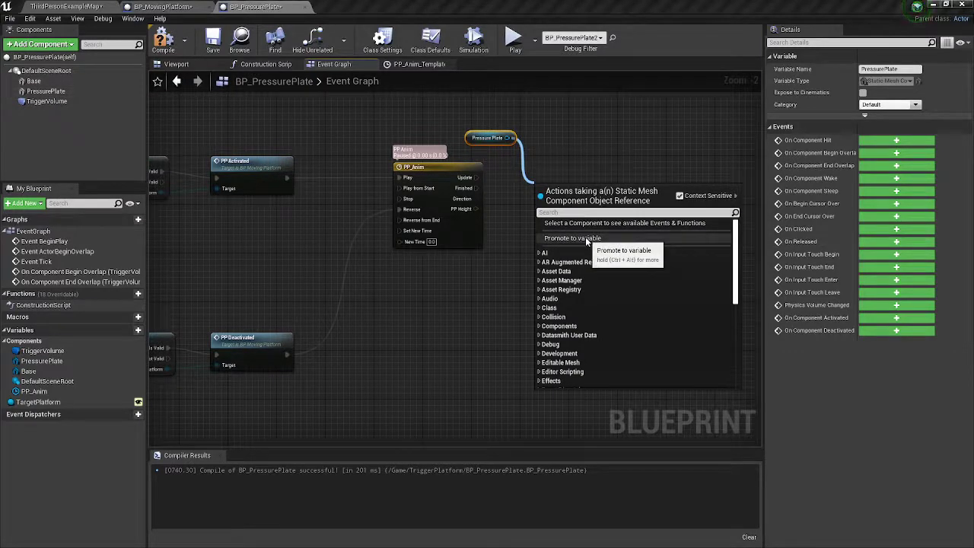
text(set re)
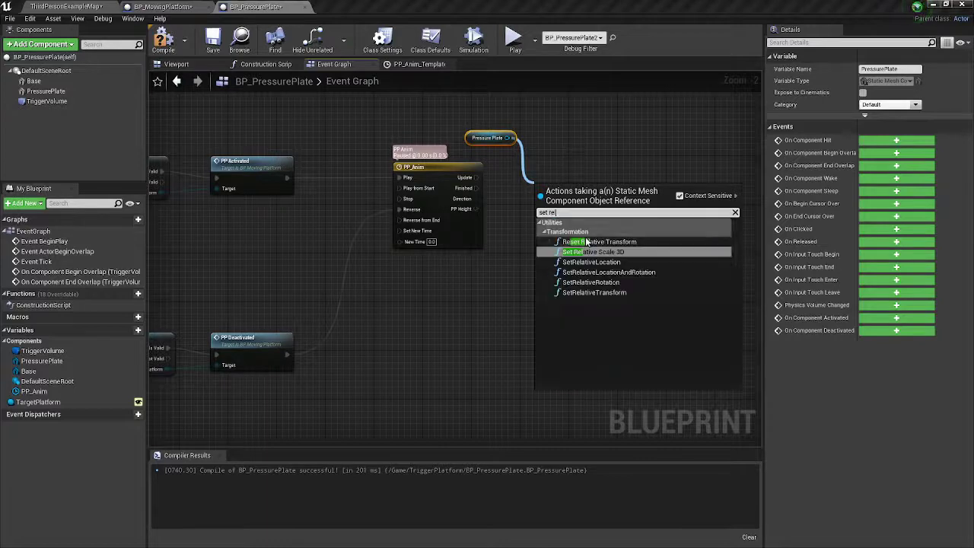
text(lati)
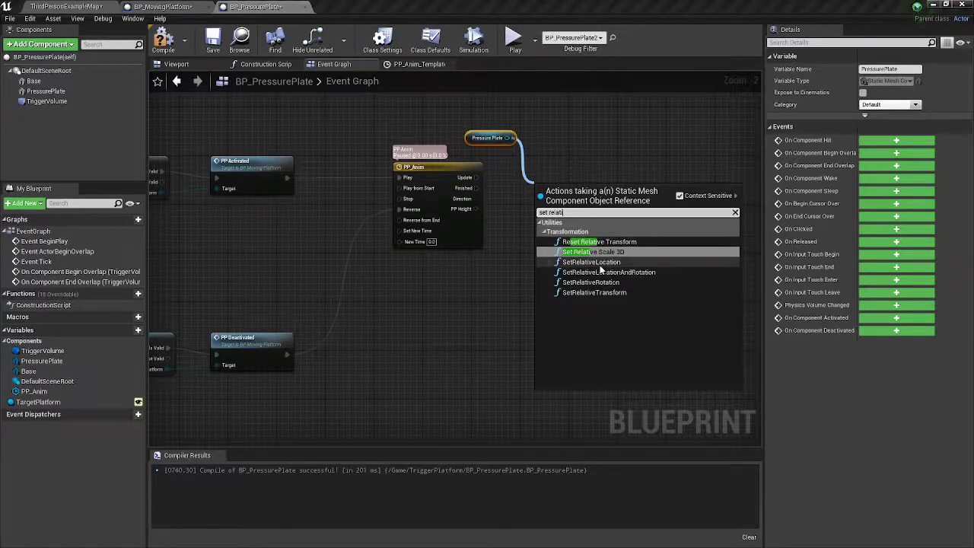
click(592, 262)
drag(476, 178, 553, 166)
Step: Split the New Location pin of SetRelativeLocation, feed PP Height into New Location Z, and compile the Blueprint
right_click(537, 201)
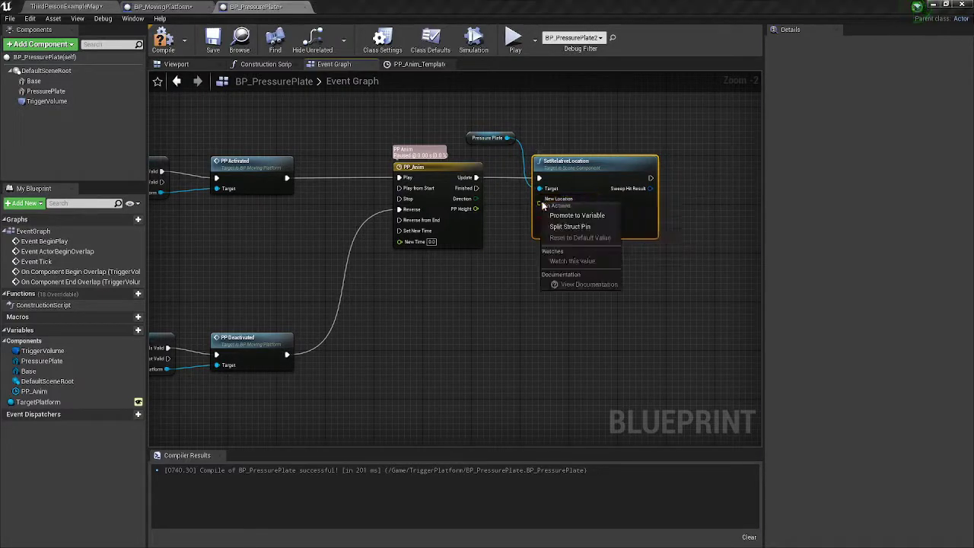
click(577, 227)
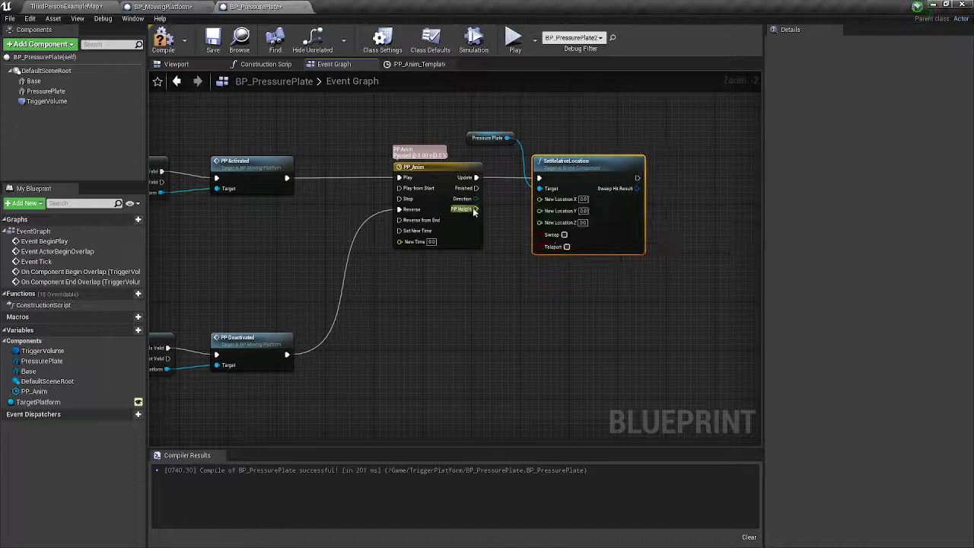
drag(473, 210, 539, 222)
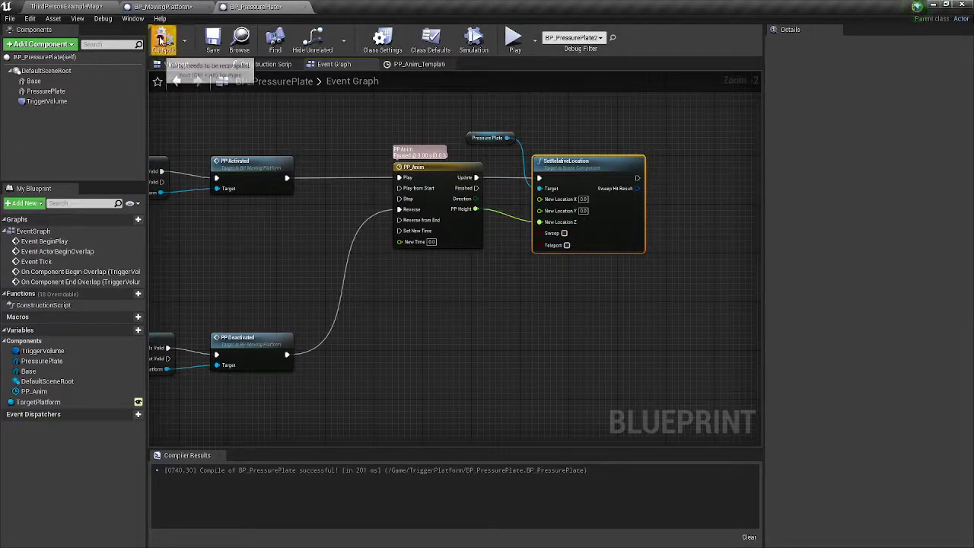
Step: Test in the ThirdPersonExampleMap level how the blue plate animates as the character steps on and off, and stop the simulation
click(67, 7)
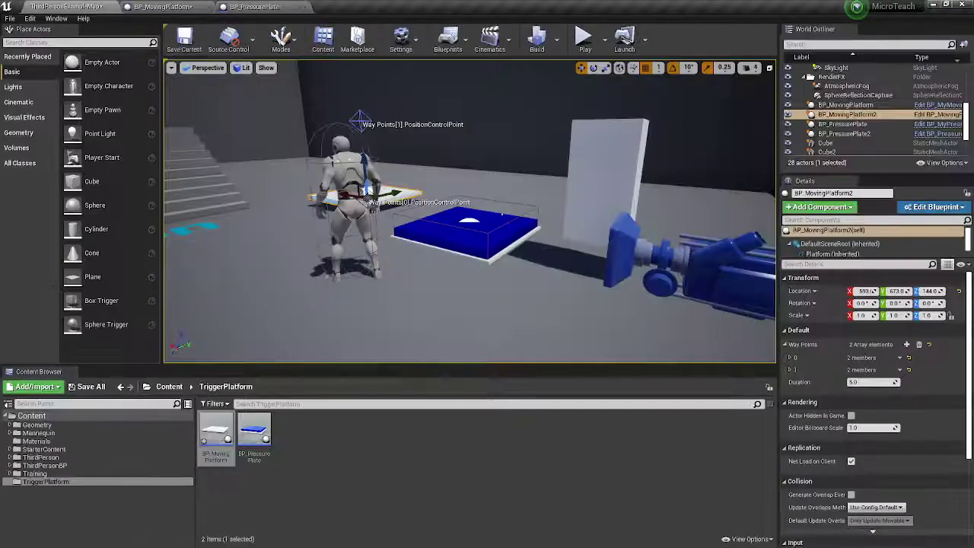
click(585, 39)
key(w)
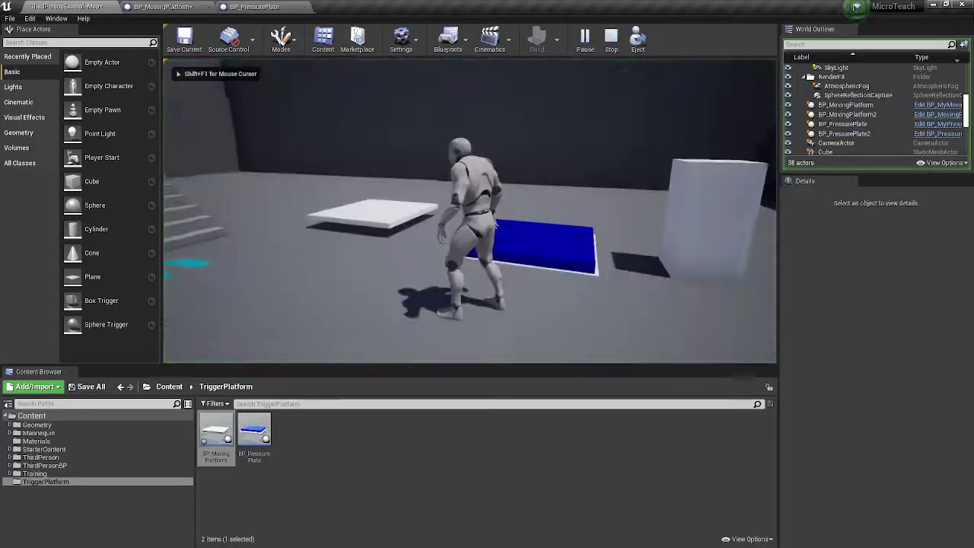
key(s)
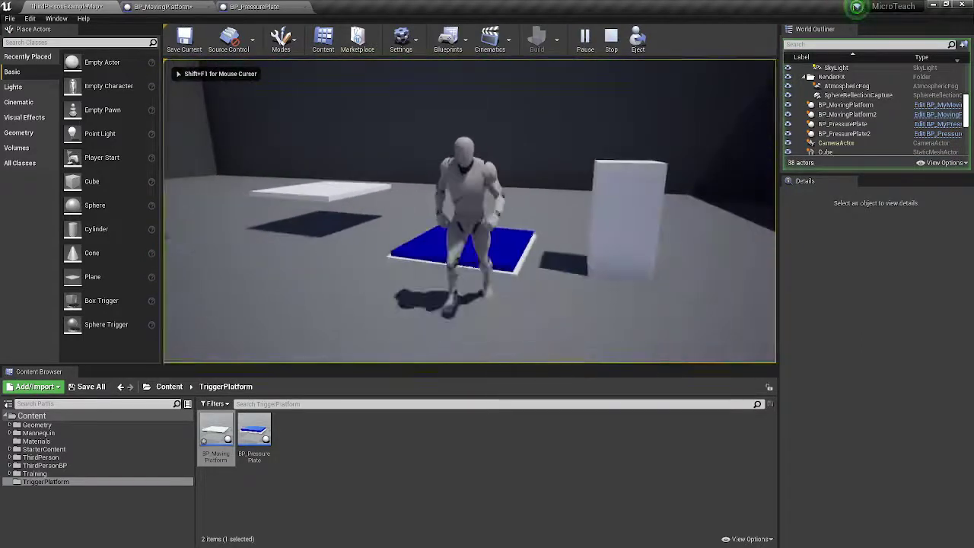
key(d)
key(w)
key(s)
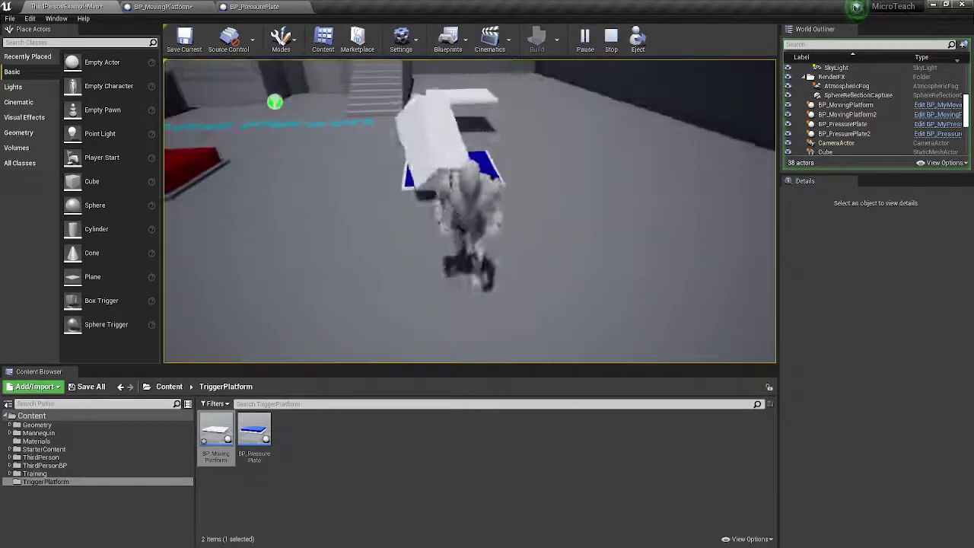
key(w)
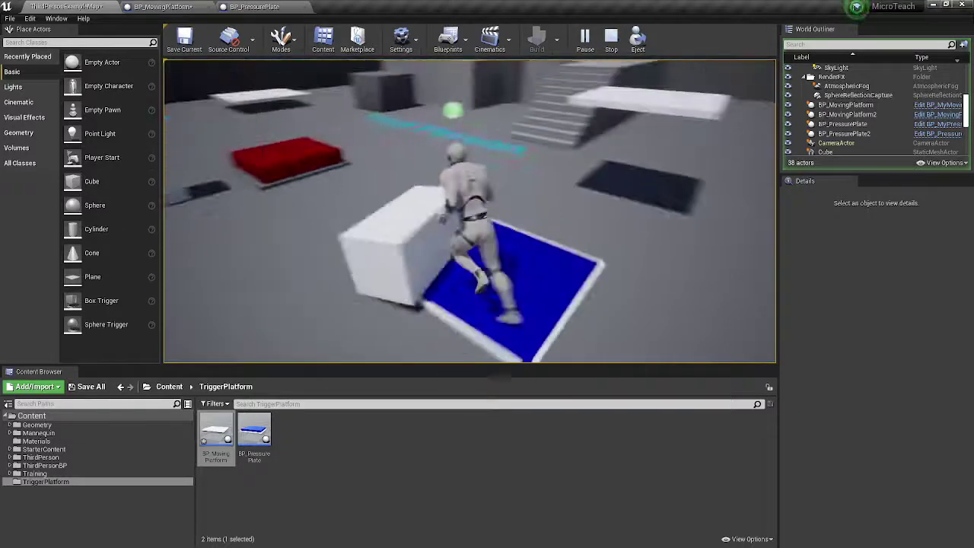
key(Escape)
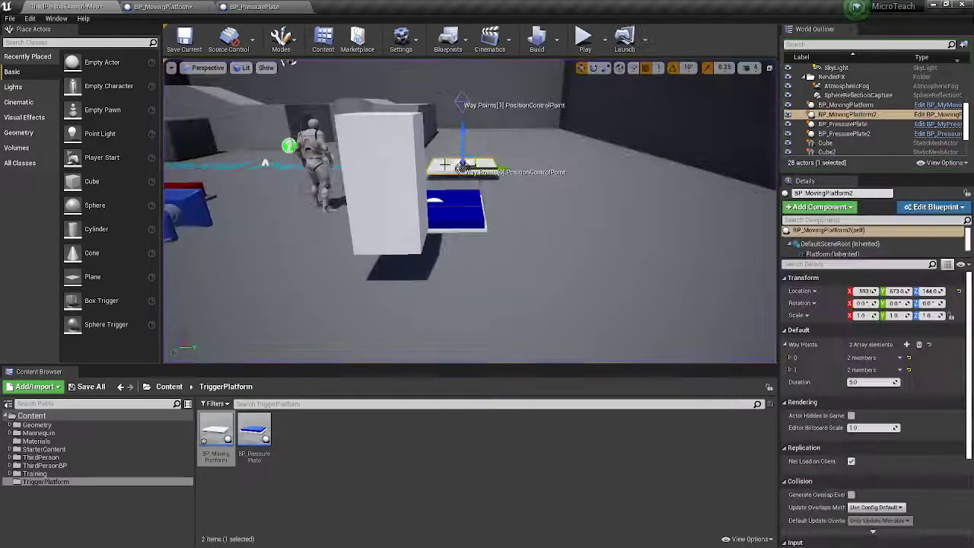
Step: Add two more Way Points elements to BP_MovingPlatform2 and move Way Points[3] away from the platform, past the character
drag(470, 211, 411, 183)
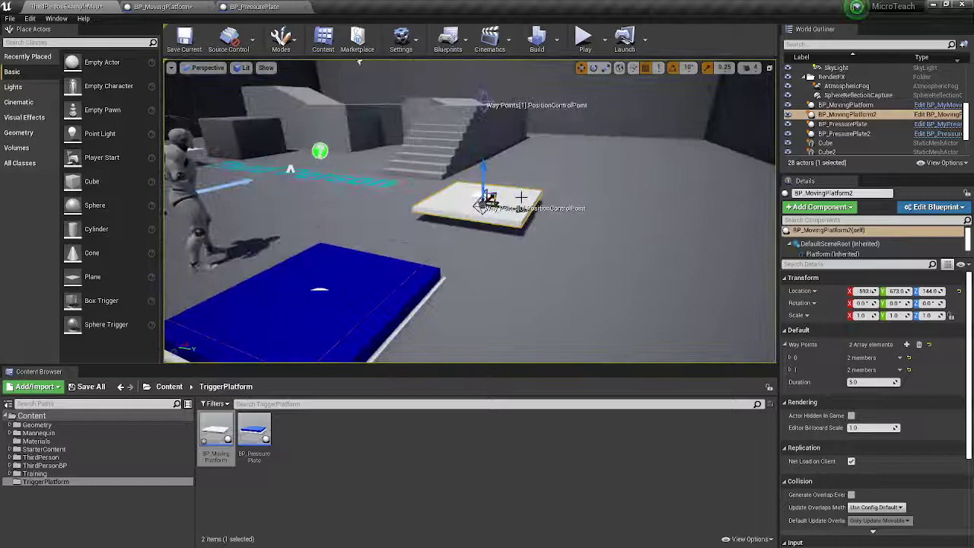
right_drag(411, 183, 411, 137)
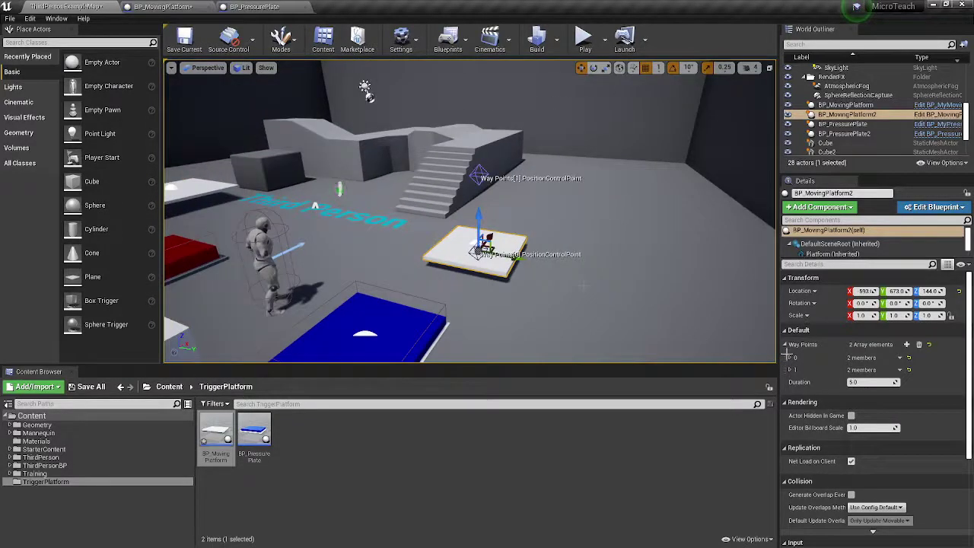
click(907, 344)
click(907, 345)
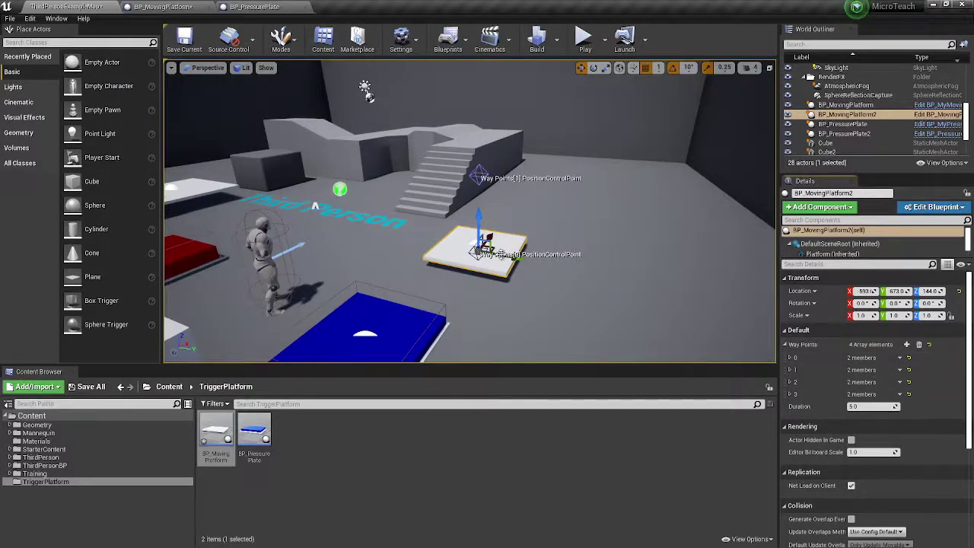
drag(479, 221, 461, 72)
drag(506, 103, 255, 180)
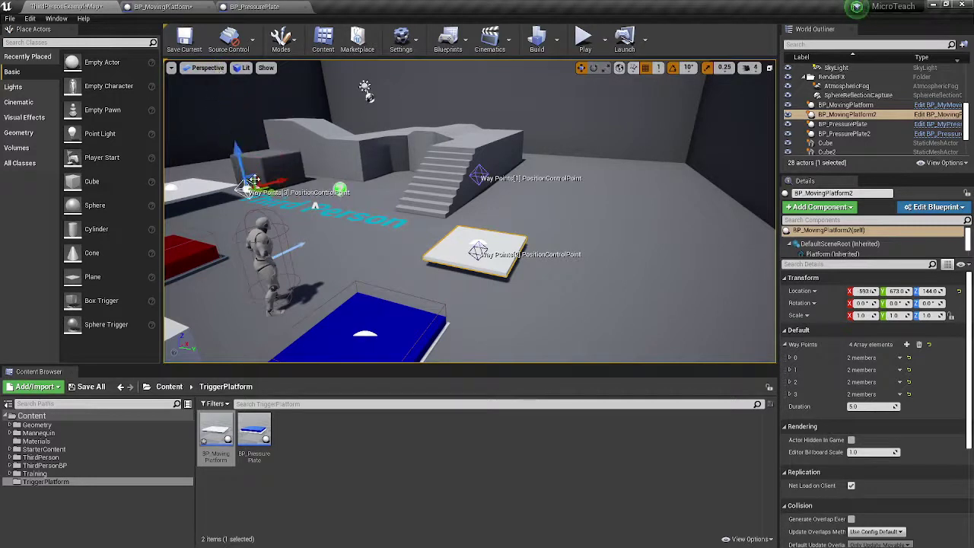
Step: Raise Way Points[1] higher above the platform and move Way Points[2] to a similar height above Way Points[3]
click(480, 176)
drag(479, 156, 465, 77)
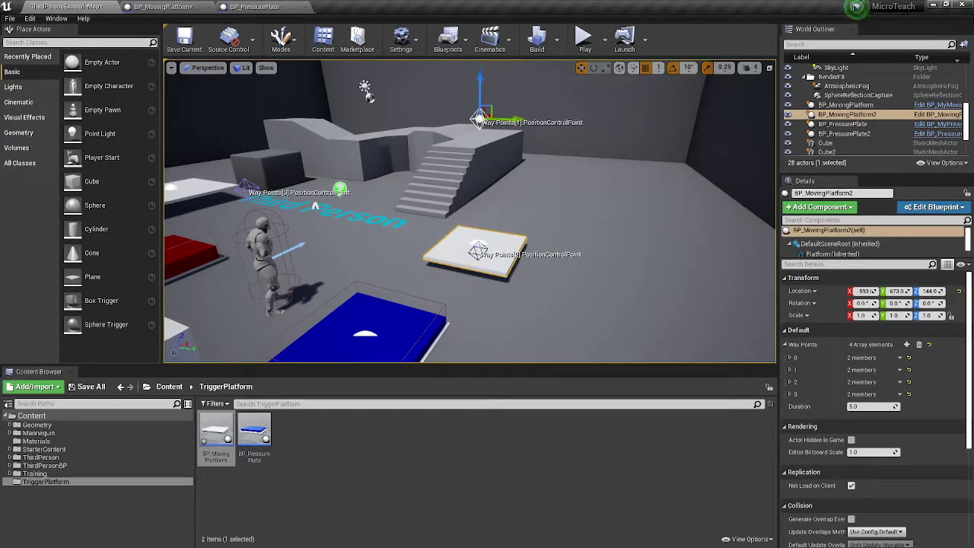
click(478, 251)
drag(473, 223, 475, 90)
drag(516, 120, 377, 134)
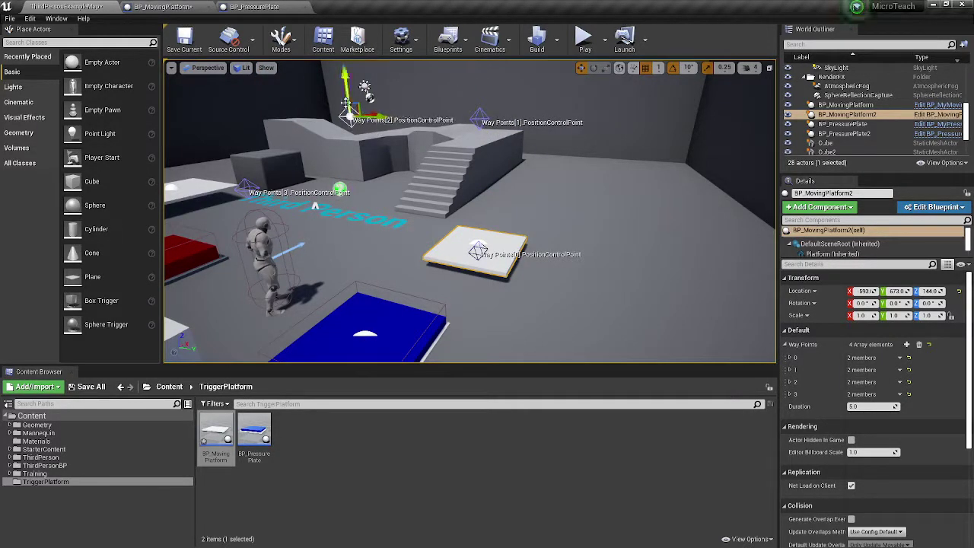
Step: Test in the level how BP_MovingPlatform2 travels its four way points as the character steps on and off the blue plate, and stop the simulation
click(583, 38)
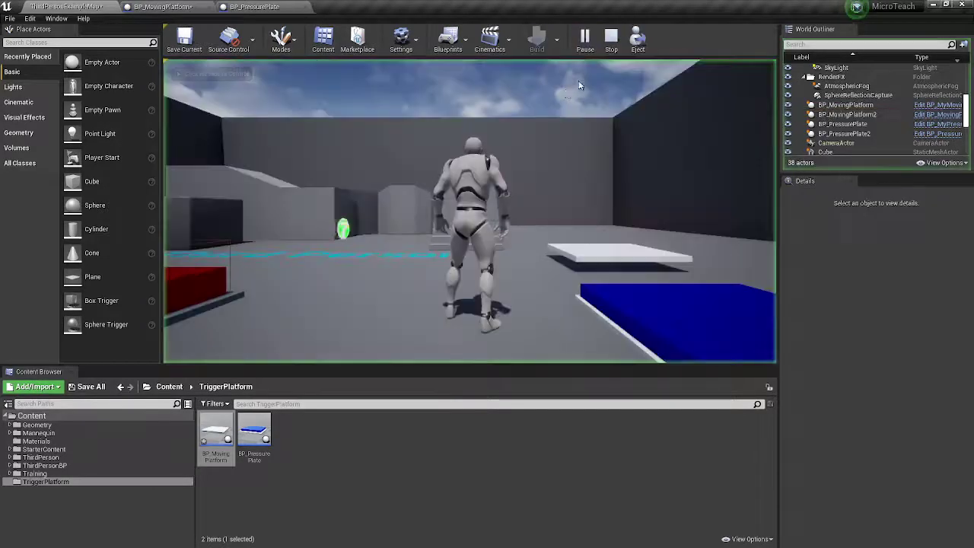
click(450, 249)
key(w)
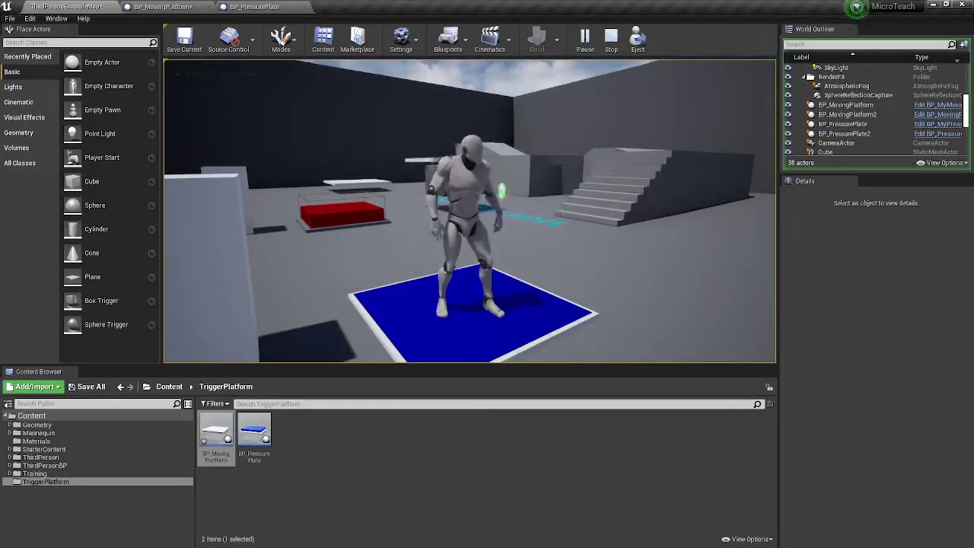
key(s)
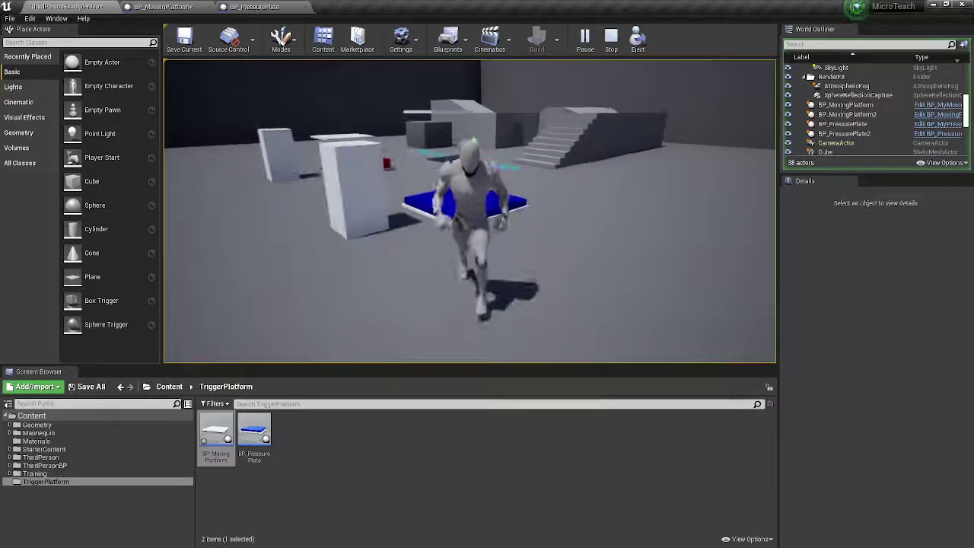
key(w)
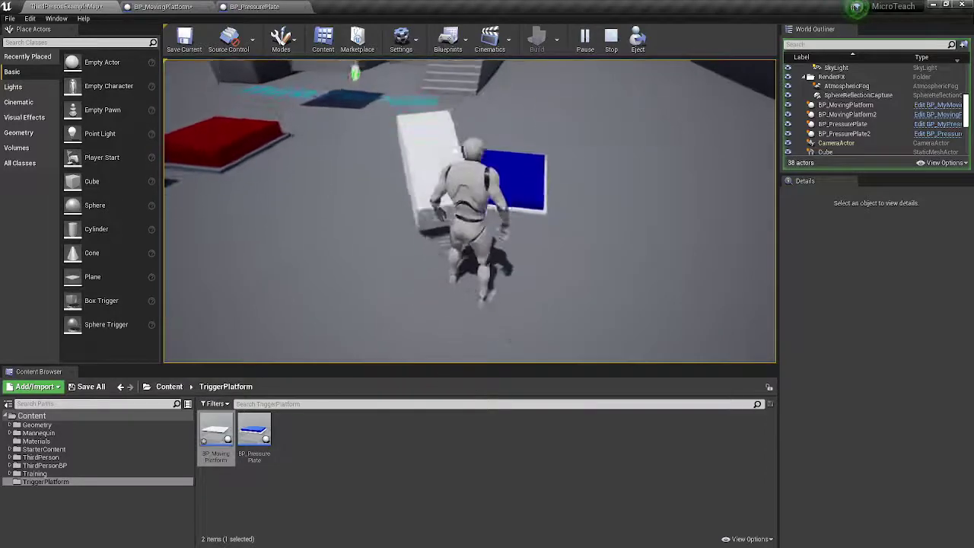
key(s)
key(Escape)
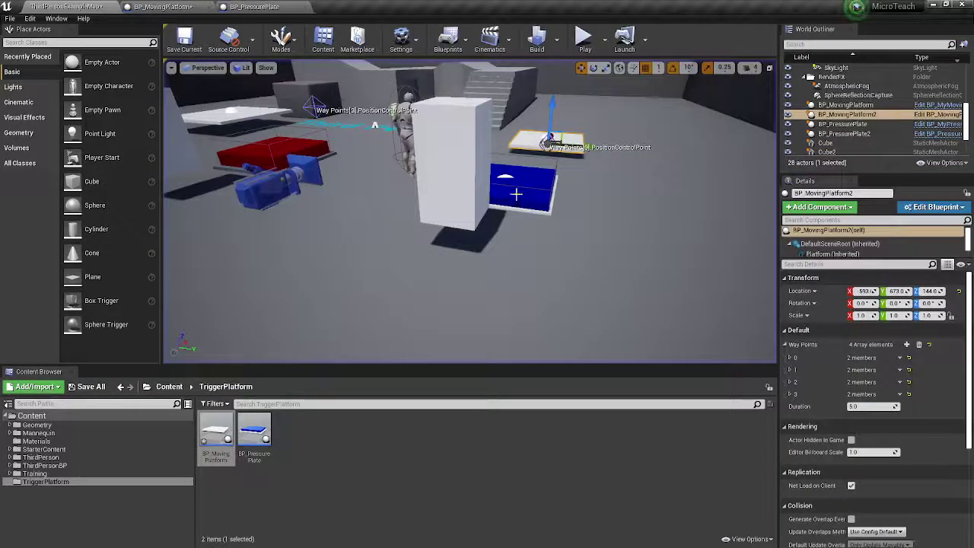
Step: Duplicate the blue pressure plate to its side along the Y axis and duplicate its white target platform in the same direction
click(516, 194)
alt+drag(529, 196, 754, 204)
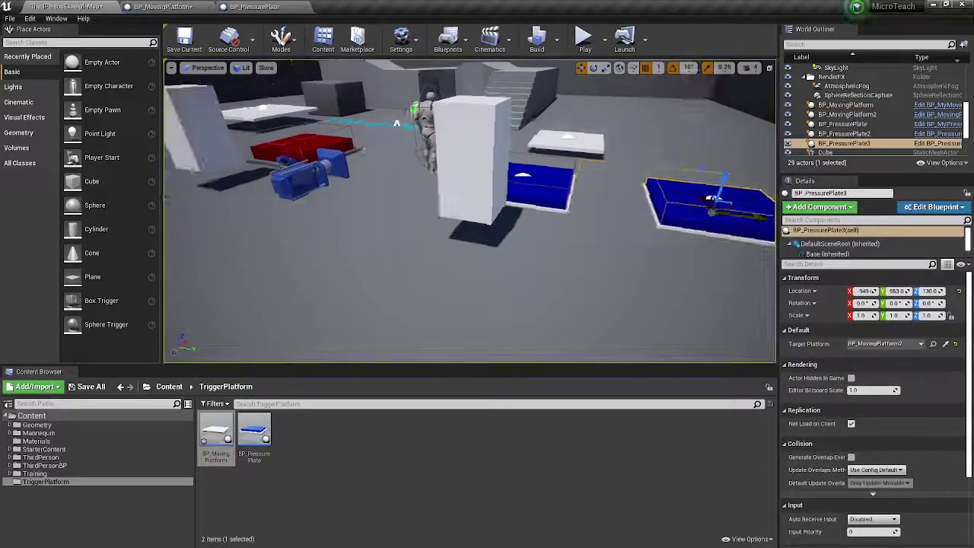
key(f)
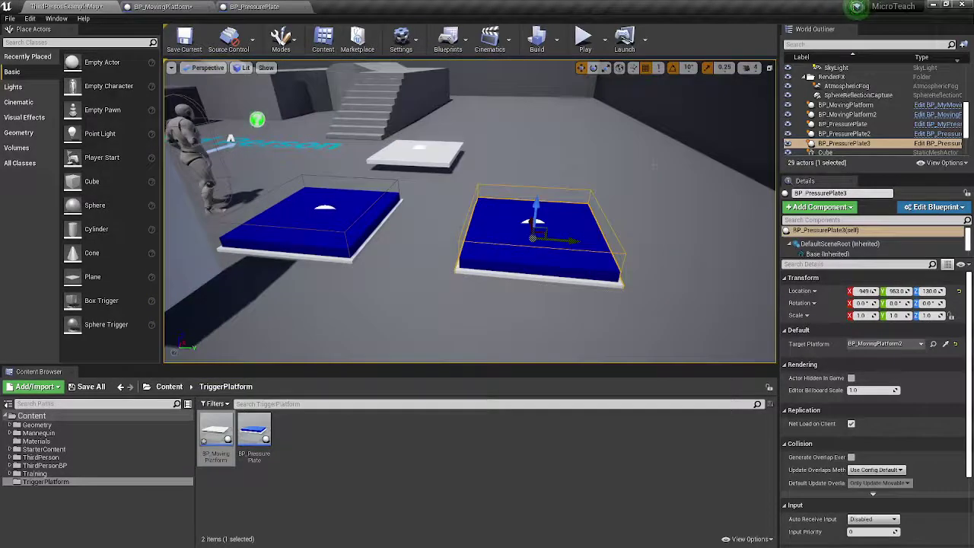
click(422, 152)
alt+drag(444, 153, 576, 162)
drag(670, 206, 669, 164)
Step: Set the duplicated pressure plate's Target Platform to BP_MovingPlatform3
click(548, 273)
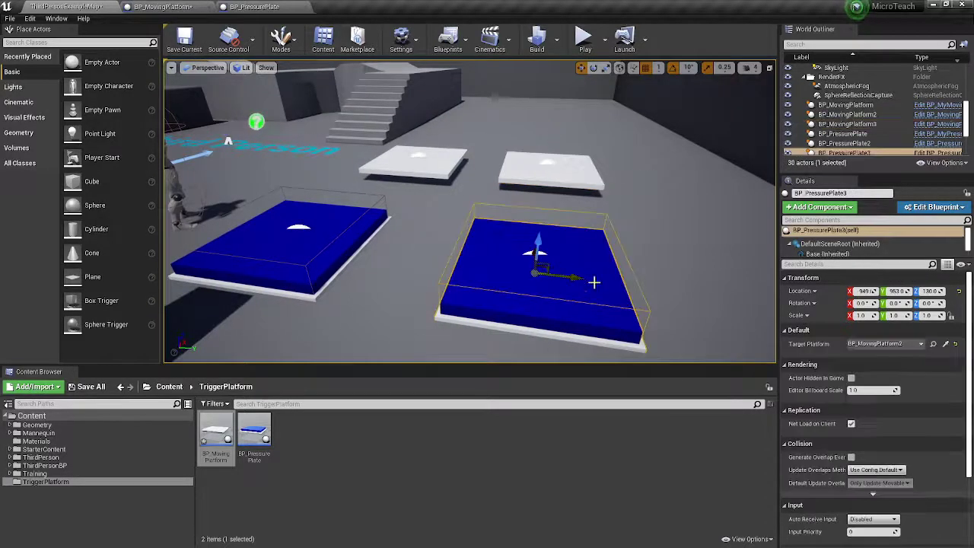
click(872, 344)
click(833, 232)
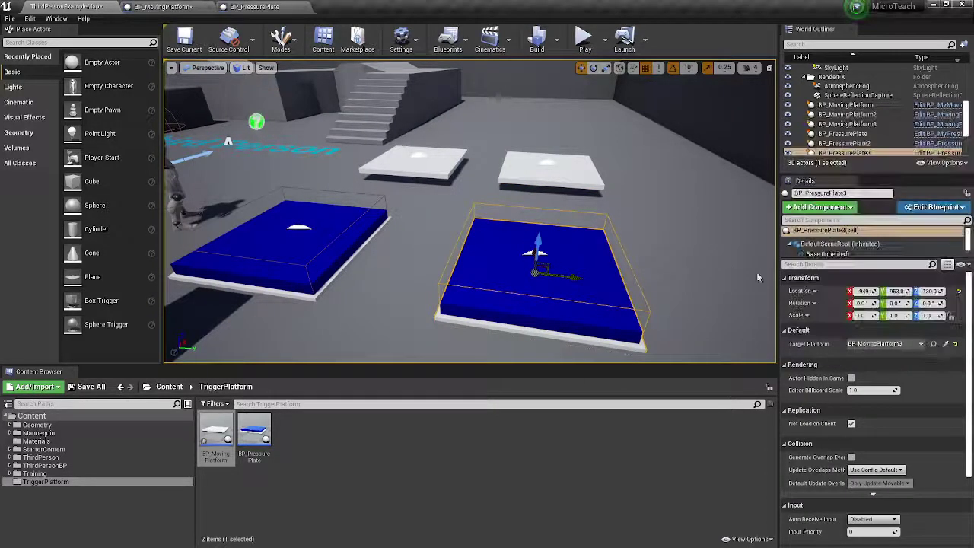
Step: Play the level and move the character on and off both blue plates to test how each drives its own platform
click(583, 39)
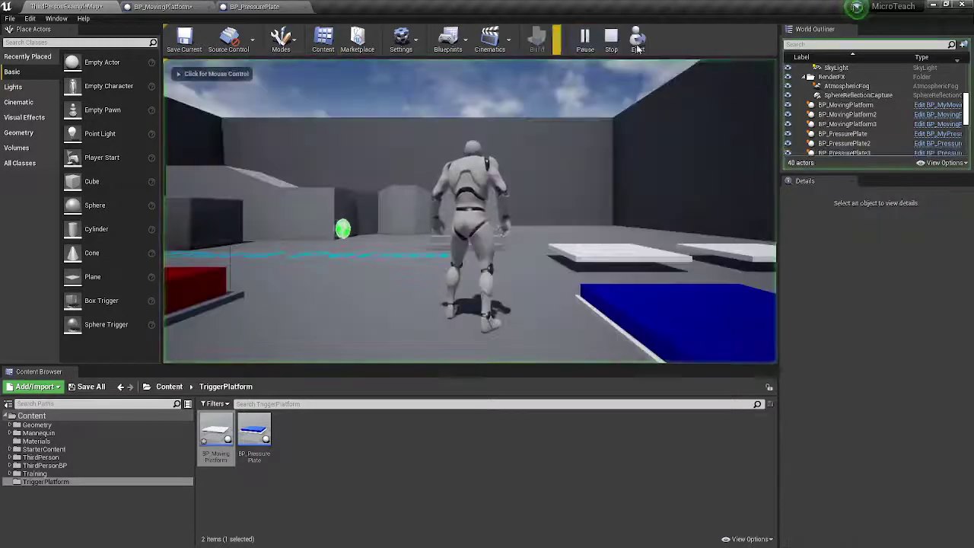
key(w)
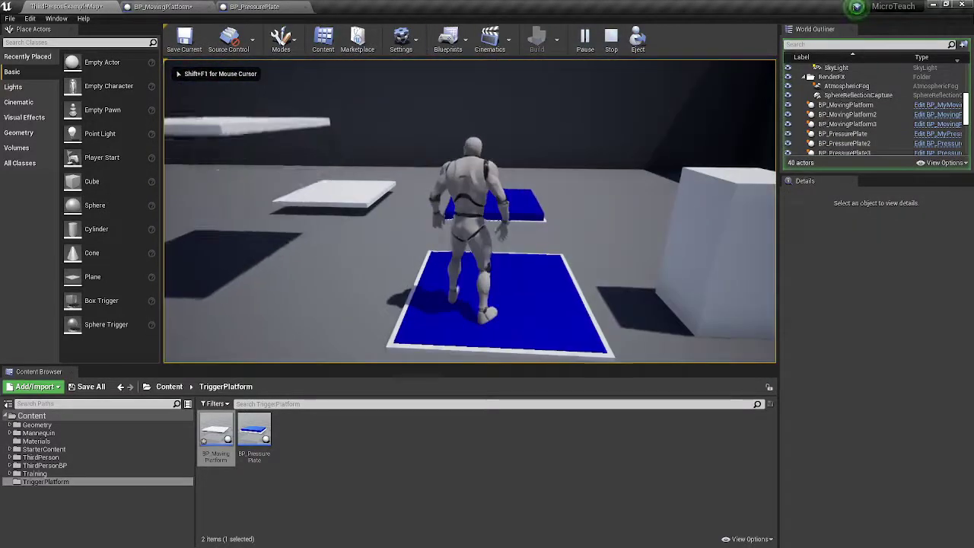
key(w)
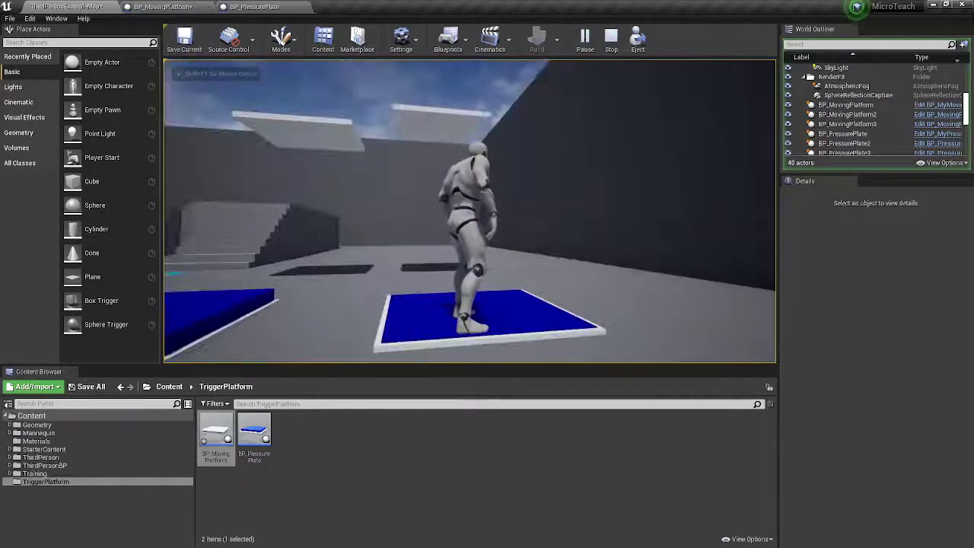
key(w)
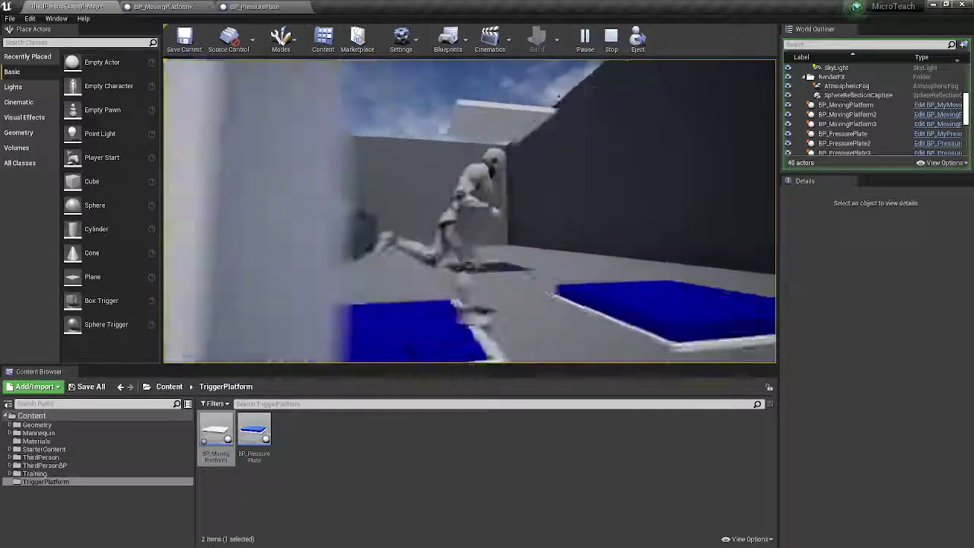
key(w)
key(a)
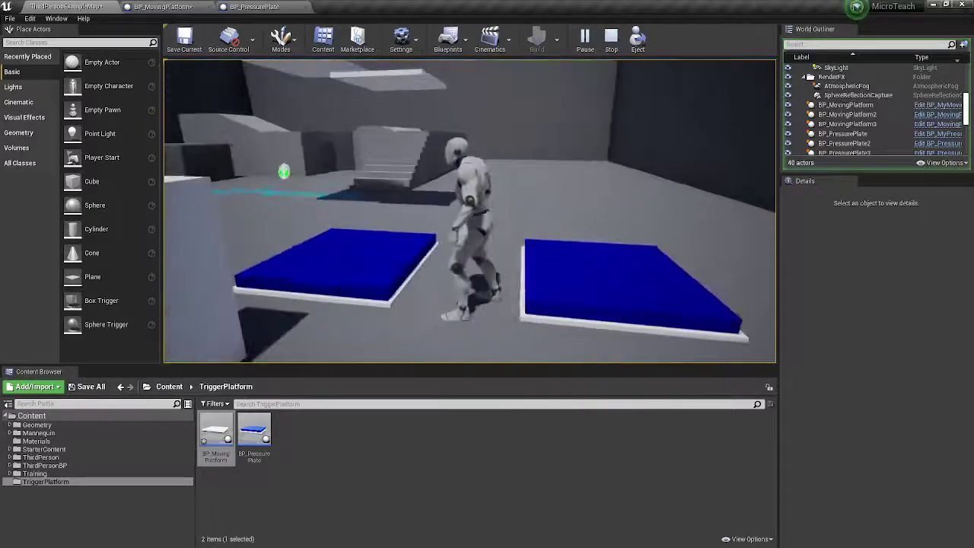
key(s)
key(w)
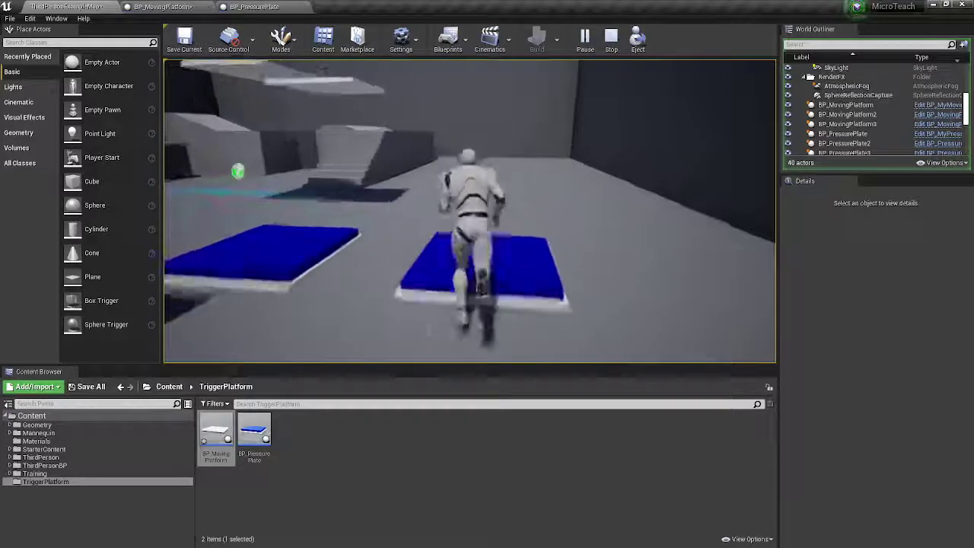
key(s)
key(w)
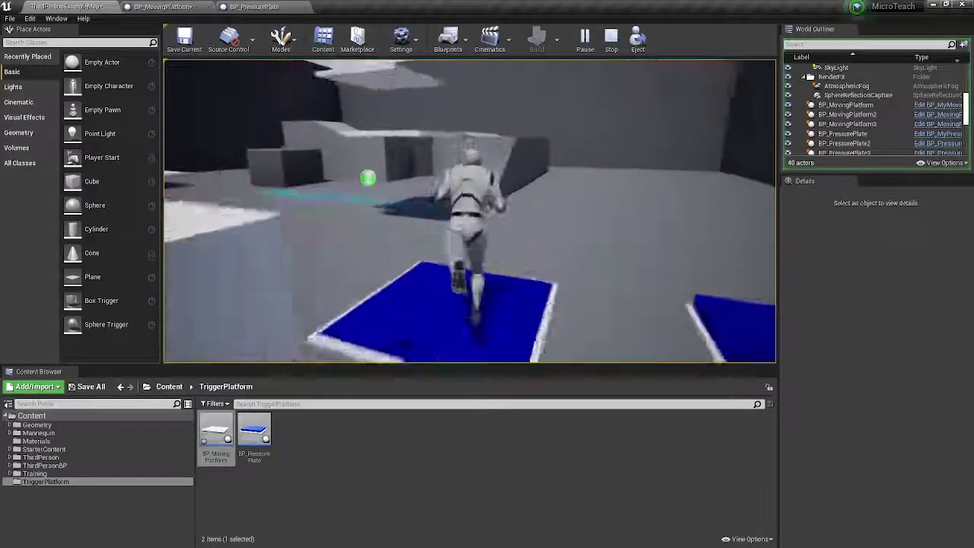
key(s)
key(w)
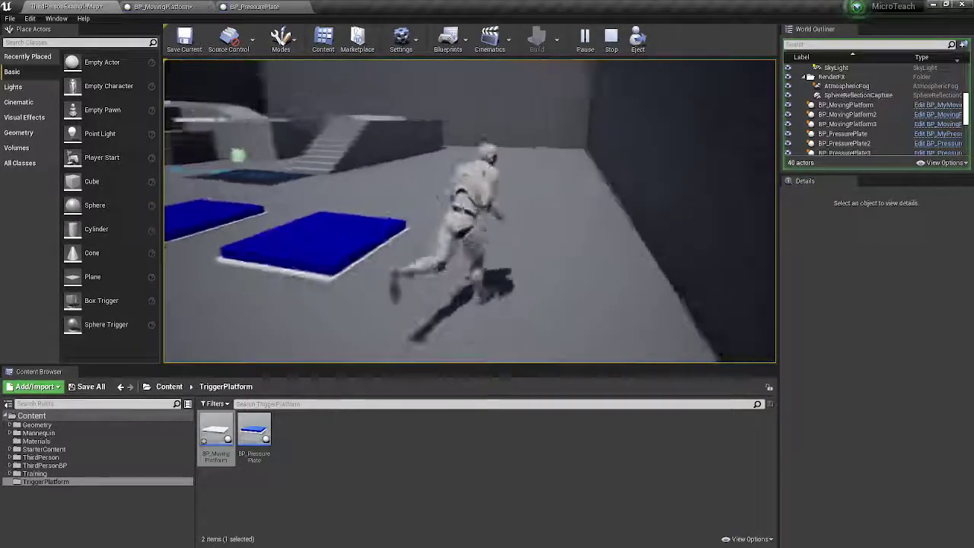
Step: Run and jump the character across the raised moving platforms, and run it over the red pressure plate
key(w)
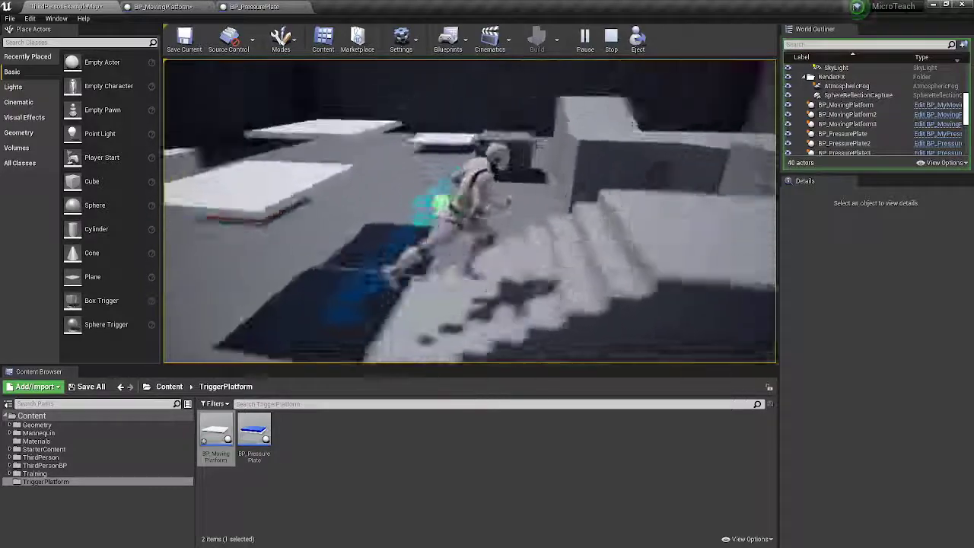
key(space)
key(w)
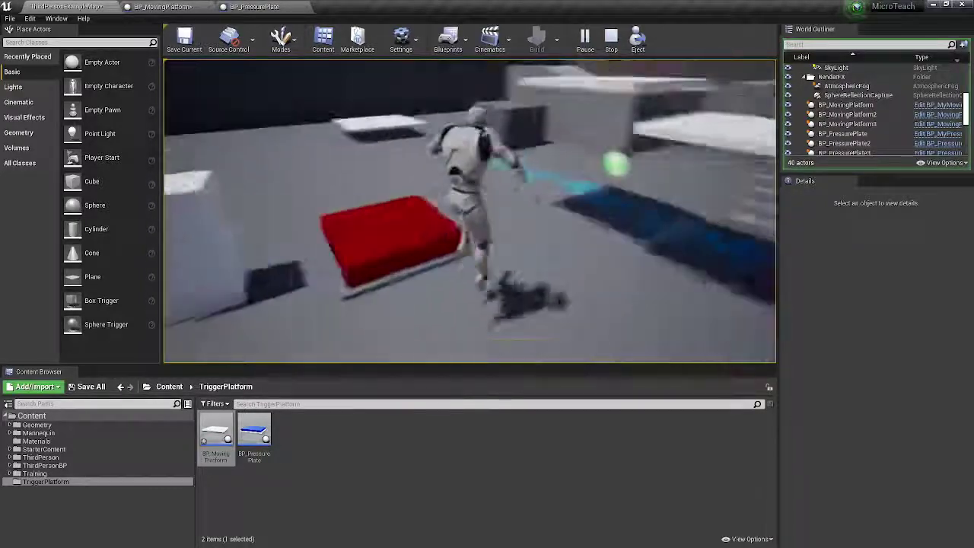
key(w)
key(space)
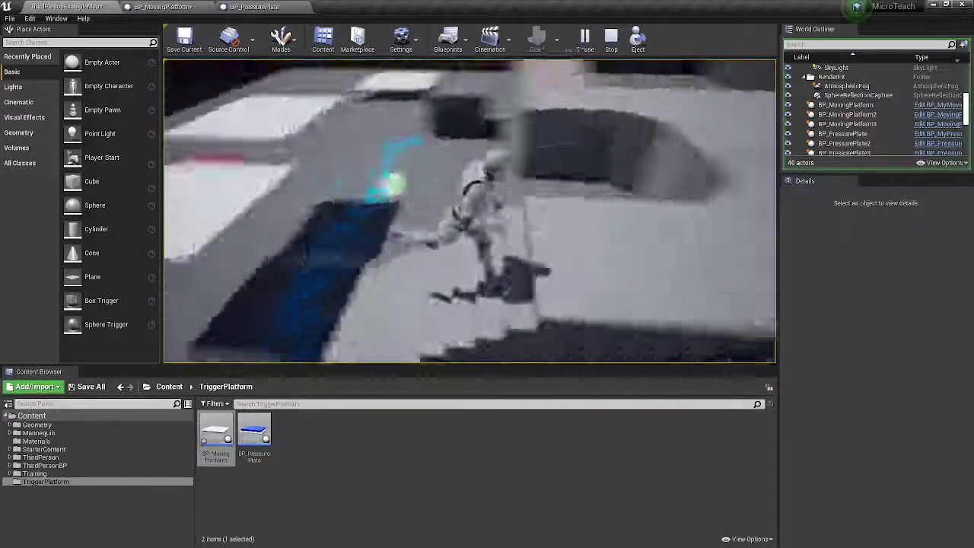
key(w)
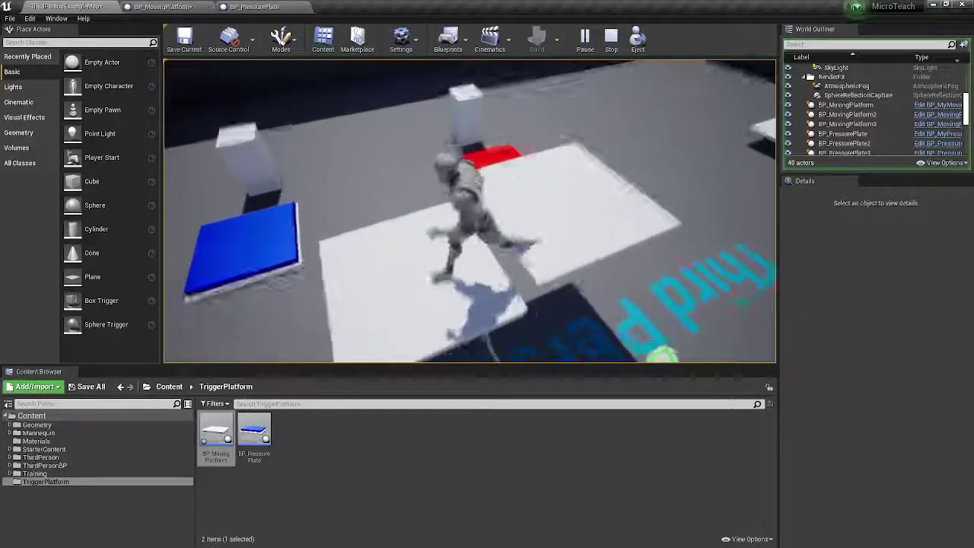
key(w)
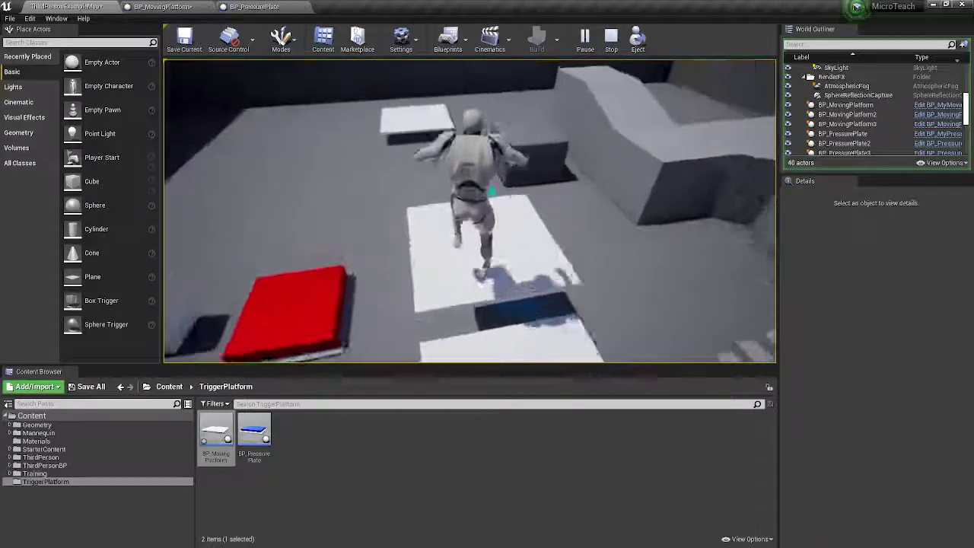
key(space)
key(w)
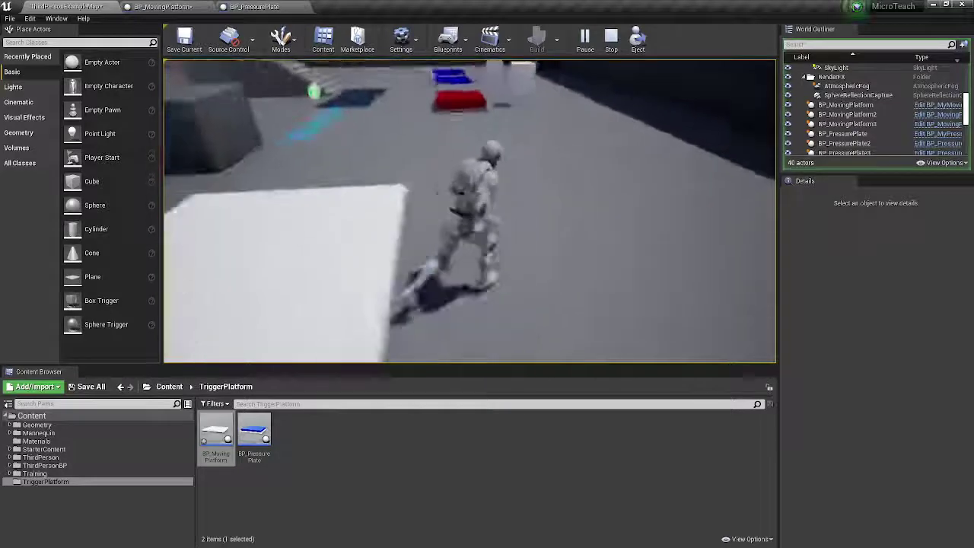
key(w)
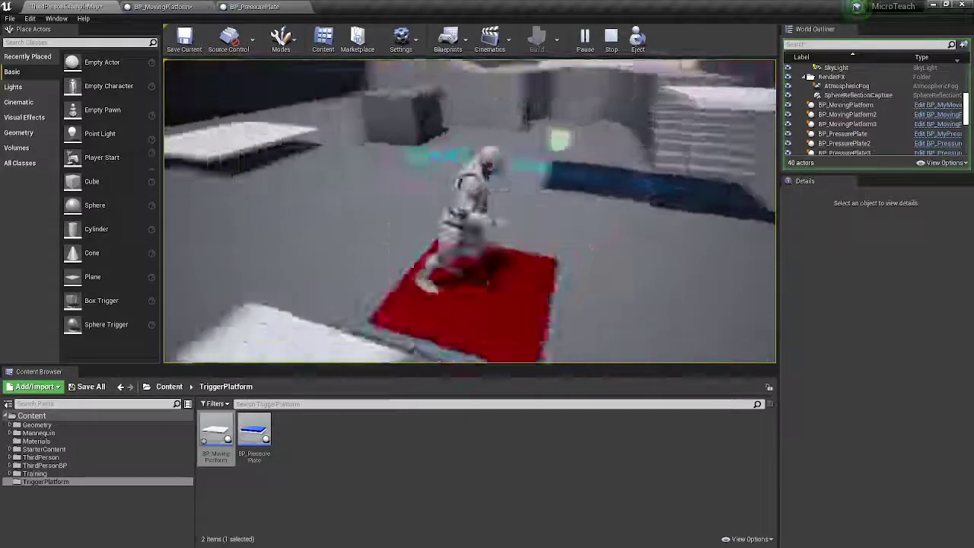